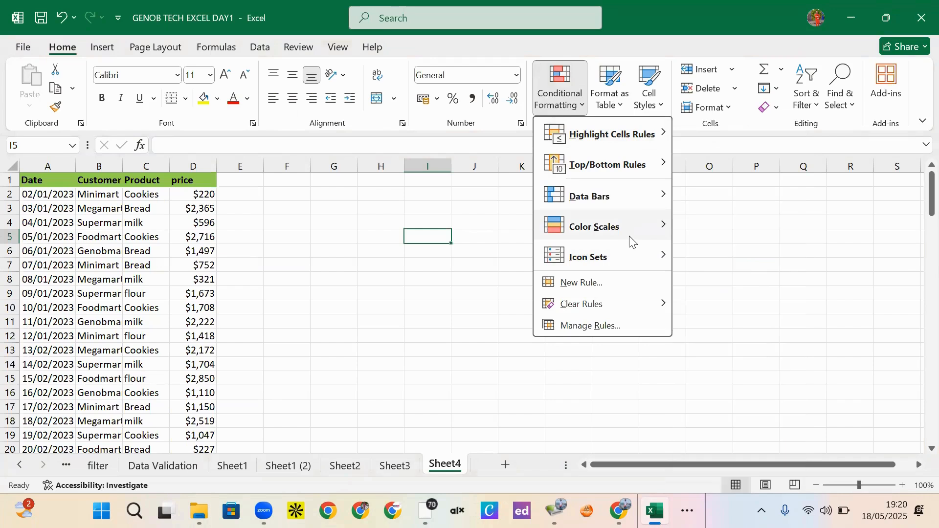
{"action": "mouse_move", "coordinate": [640, 233]}
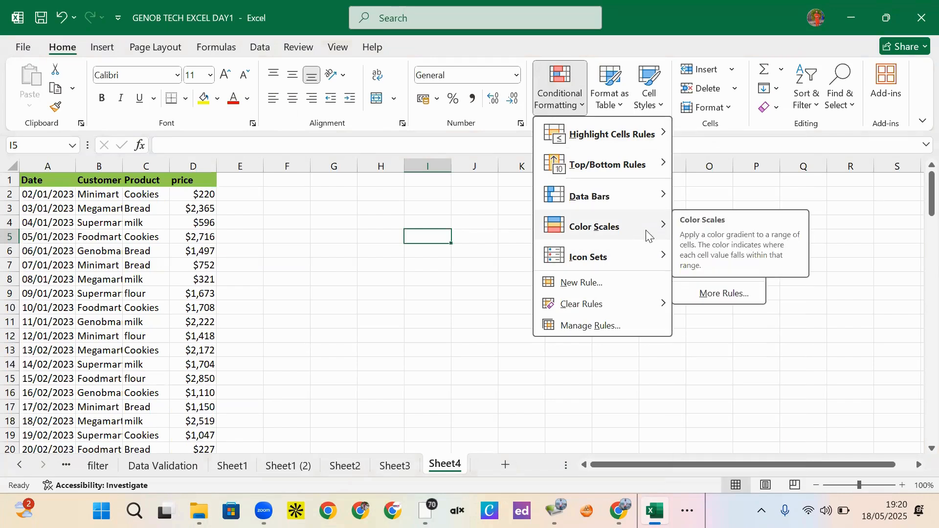
{"action": "mouse_move", "coordinate": [664, 195]}
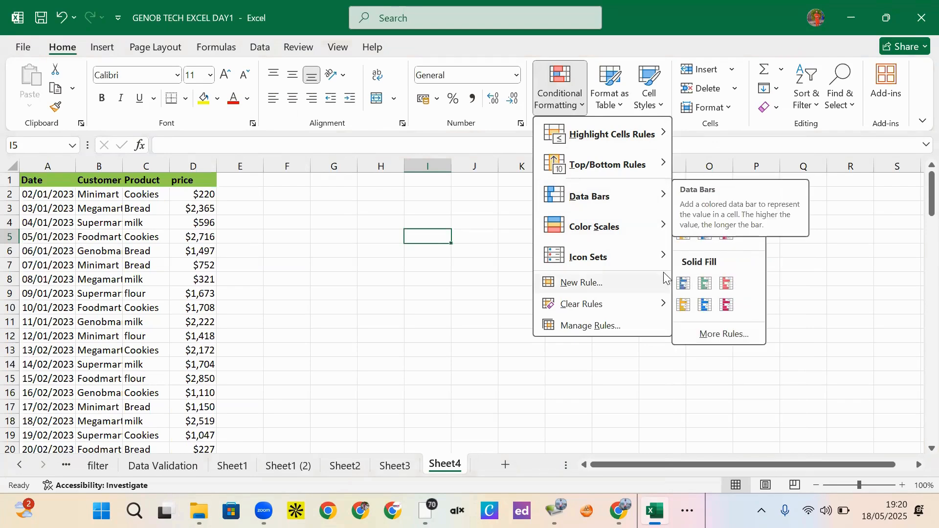
{"action": "mouse_move", "coordinate": [658, 150]}
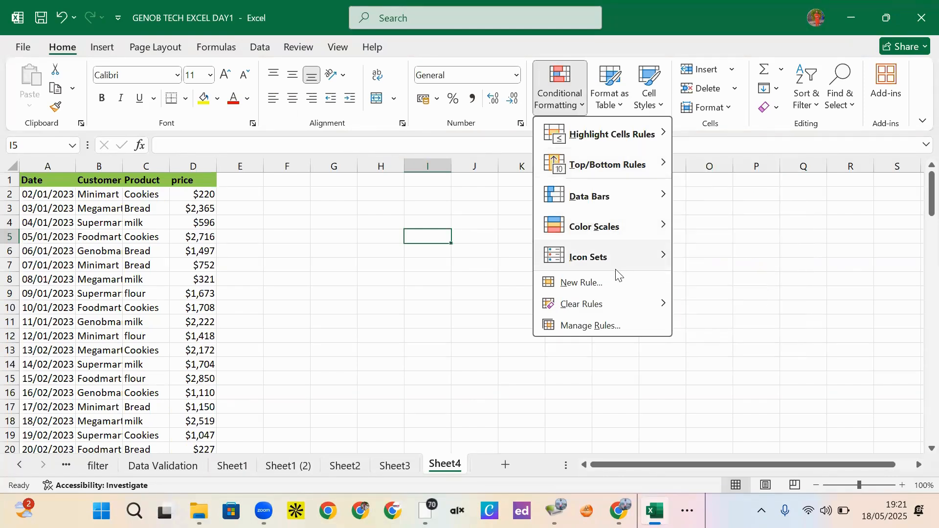
{"action": "mouse_move", "coordinate": [616, 273]}
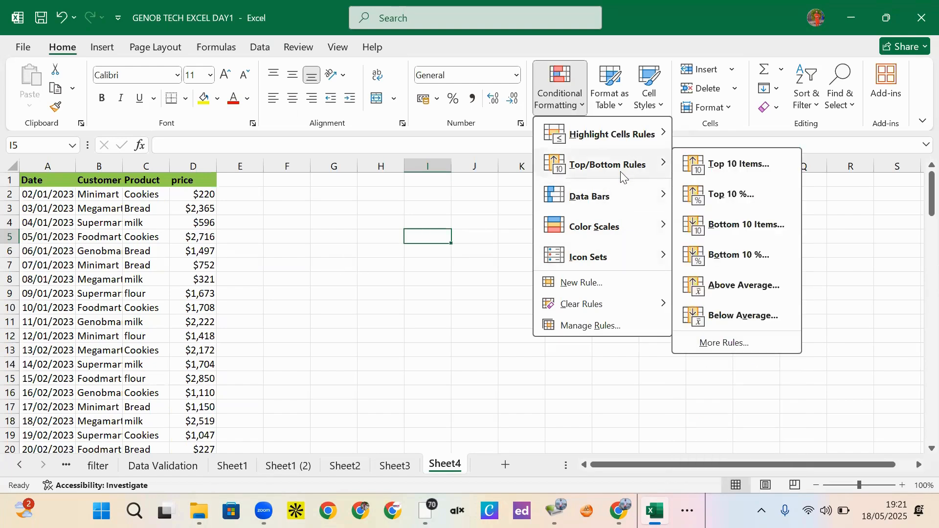
{"action": "left_click", "coordinate": [94, 234]}
Apply a Top 10 Items conditional formatting rule to prices D2:D114, highlighting the top 5 with Green Fill with Dark Green Text.
{"action": "left_click", "coordinate": [193, 194]}
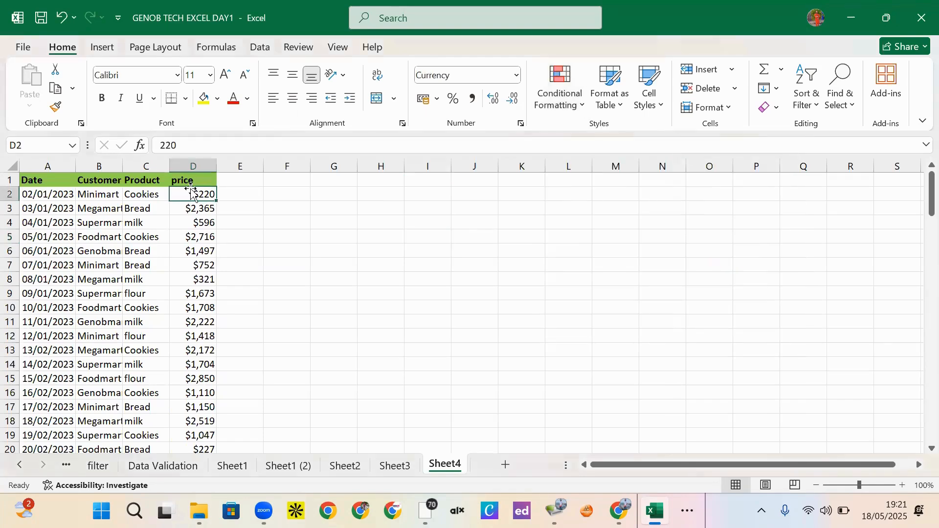
{"action": "key", "text": "ctrl+shift+Down"}
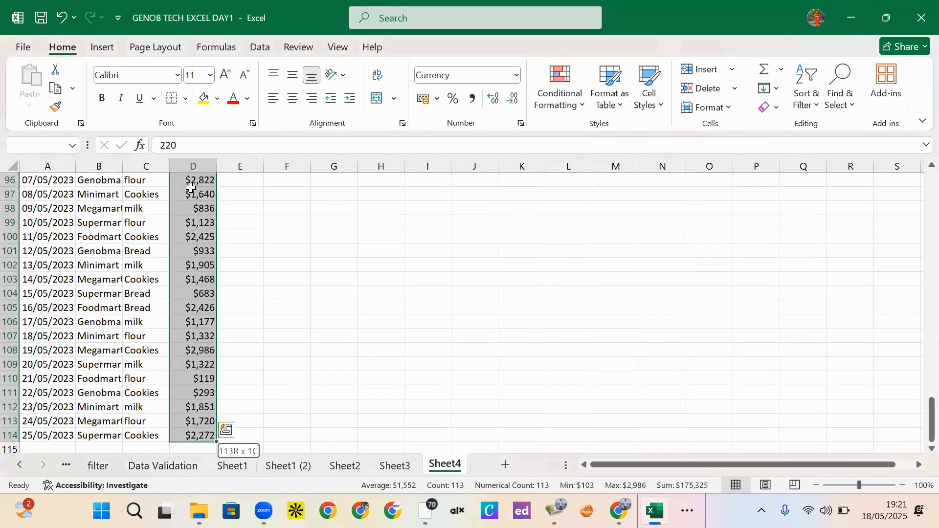
{"action": "left_click", "coordinate": [583, 103]}
{"action": "mouse_move", "coordinate": [655, 164]}
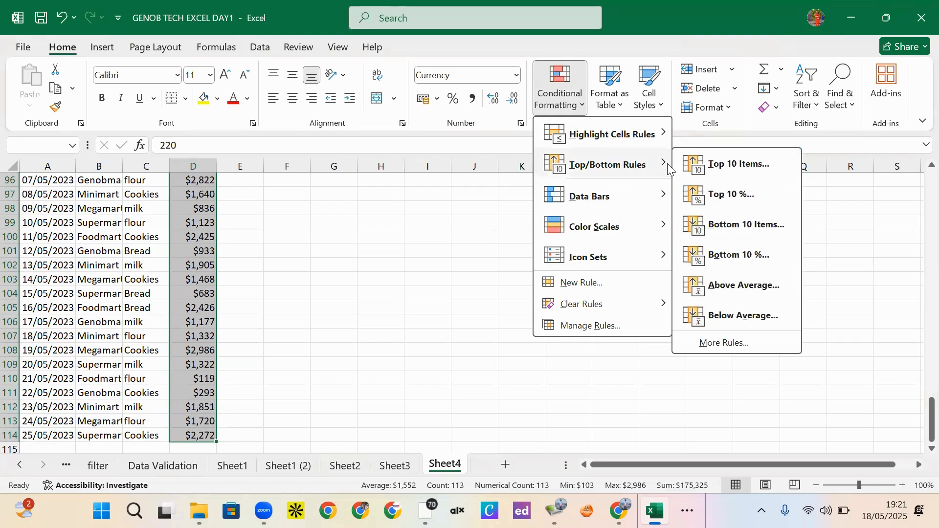
{"action": "left_click", "coordinate": [733, 169]}
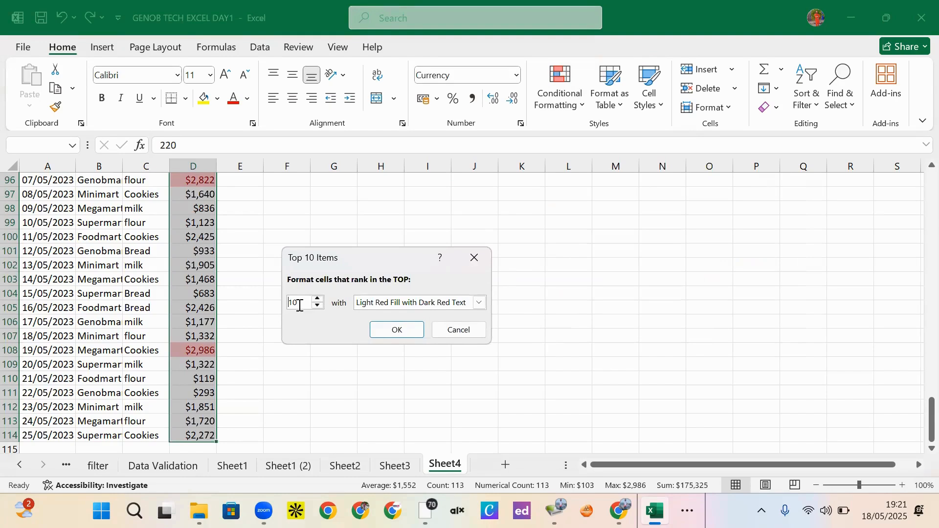
{"action": "key", "text": "BackSpace"}
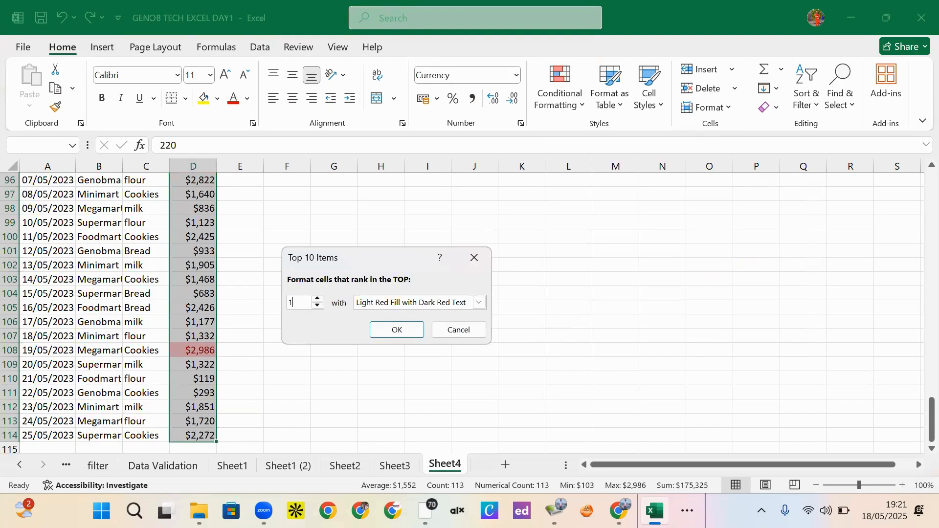
{"action": "key", "text": "BackSpace"}
{"action": "type", "text": "5"}
{"action": "left_click", "coordinate": [481, 301]}
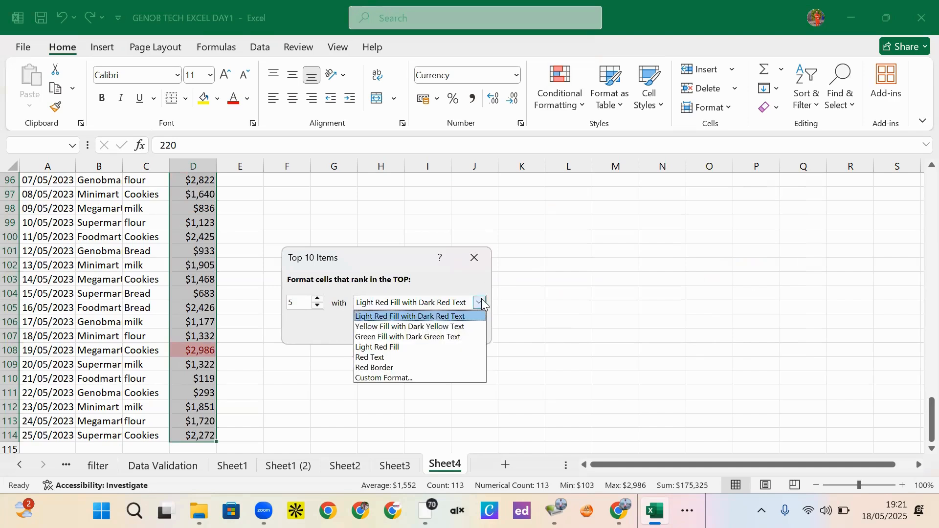
{"action": "left_click", "coordinate": [406, 336]}
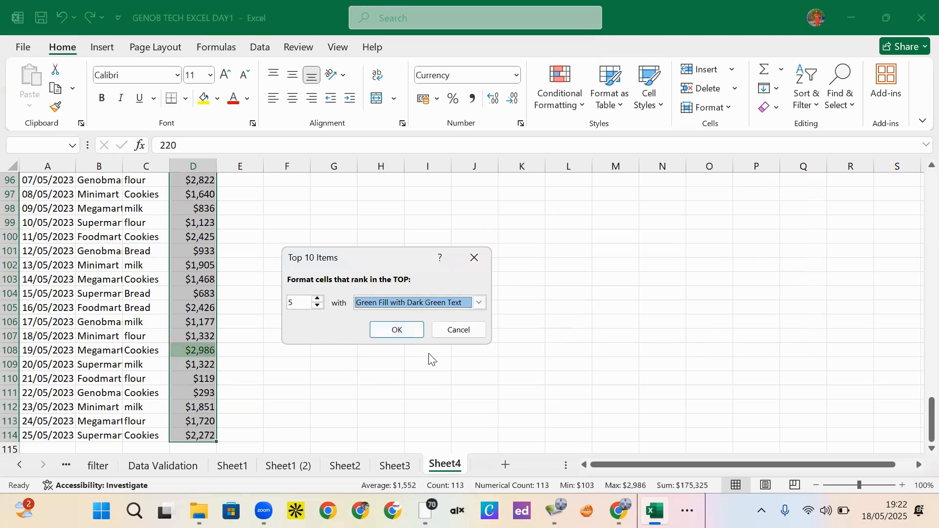
{"action": "left_click", "coordinate": [403, 331]}
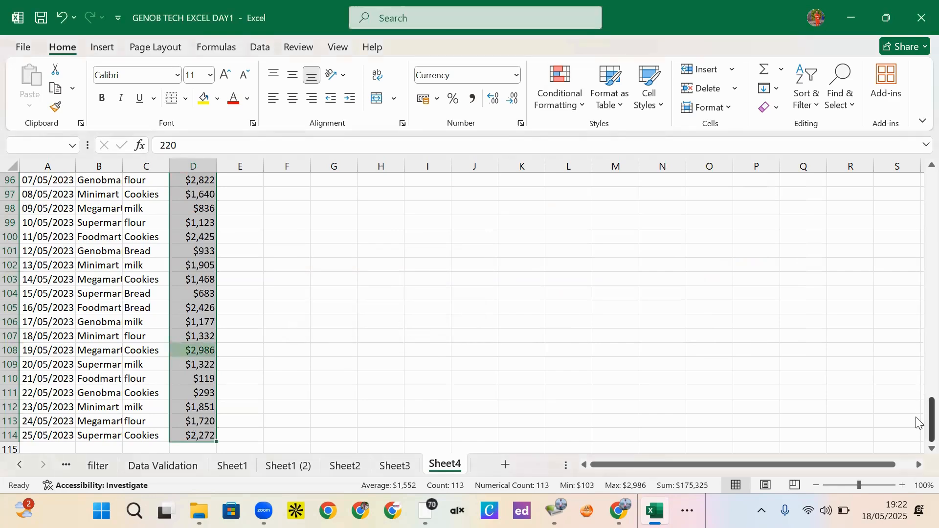
{"action": "left_click_drag", "start_coordinate": [918, 419], "coordinate": [919, 271]}
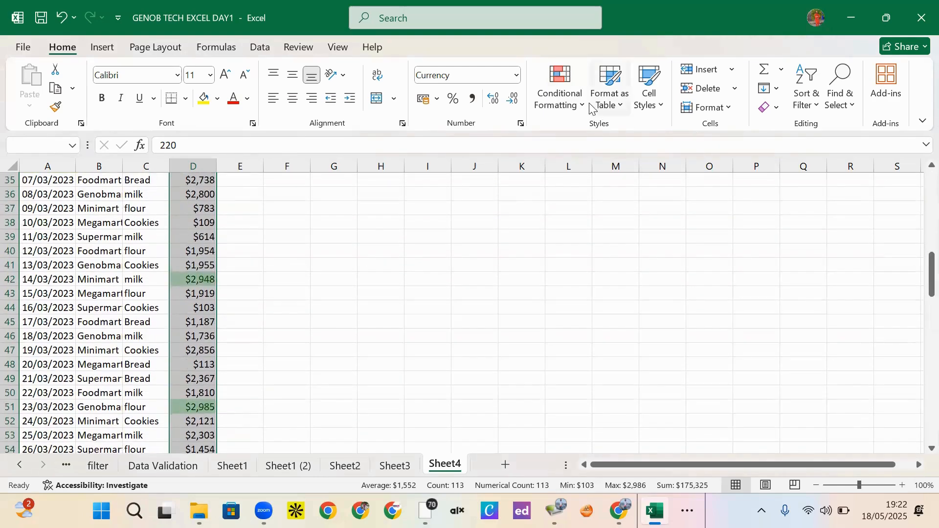
{"action": "left_click", "coordinate": [585, 107]}
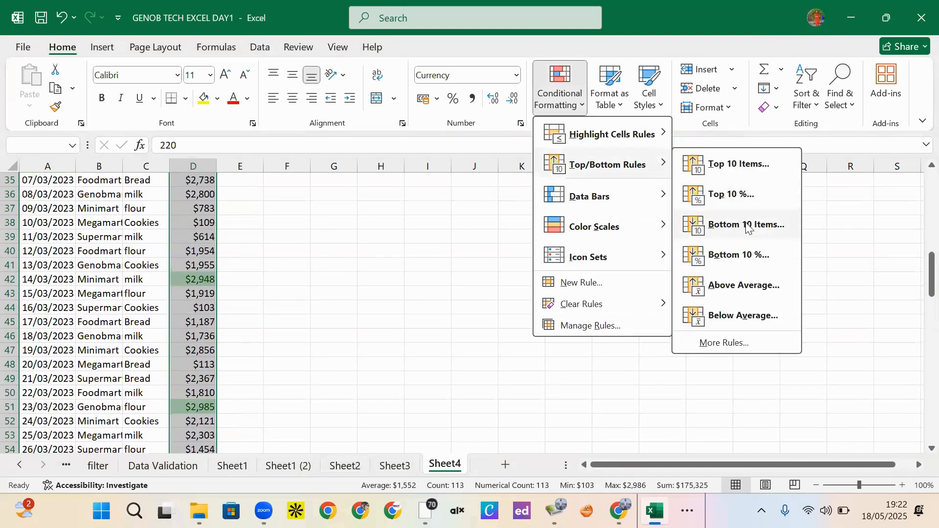
{"action": "key", "text": "Escape"}
{"action": "key", "text": "Escape"}
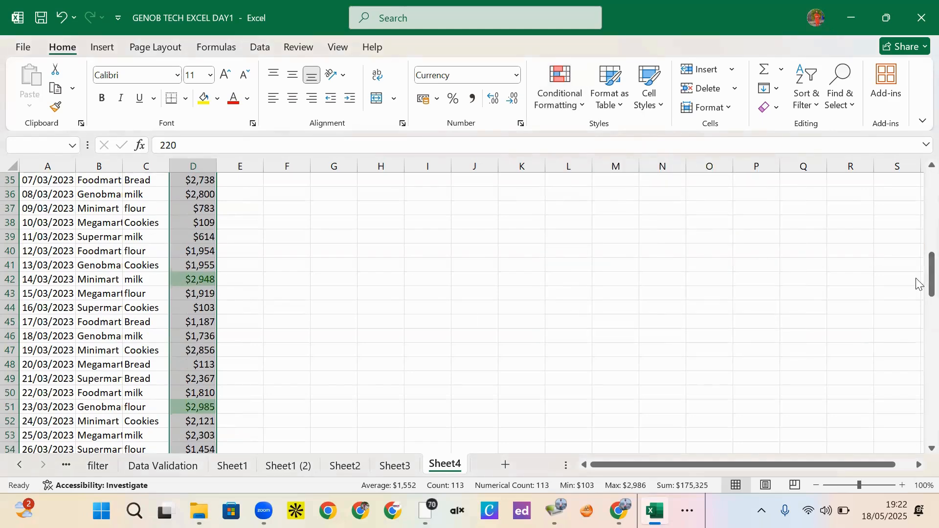
Sort the price column from largest to smallest, expanding the selection so that the whole rows are sorted.
{"action": "left_click_drag", "start_coordinate": [931, 279], "coordinate": [882, 175]}
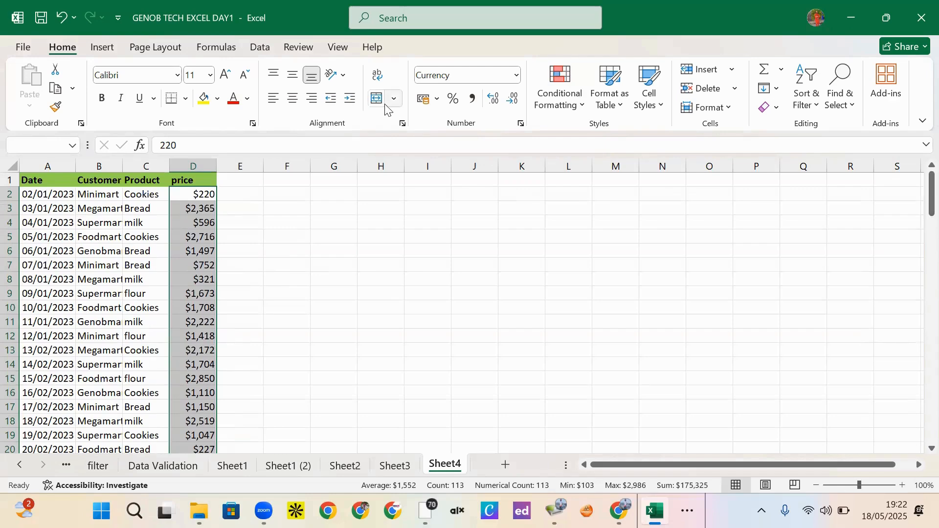
{"action": "left_click", "coordinate": [257, 50]}
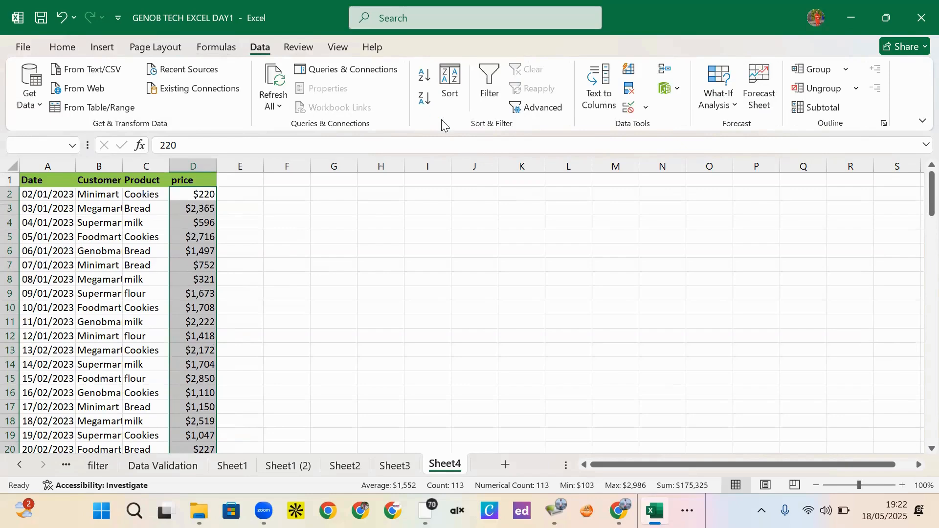
{"action": "left_click", "coordinate": [429, 106]}
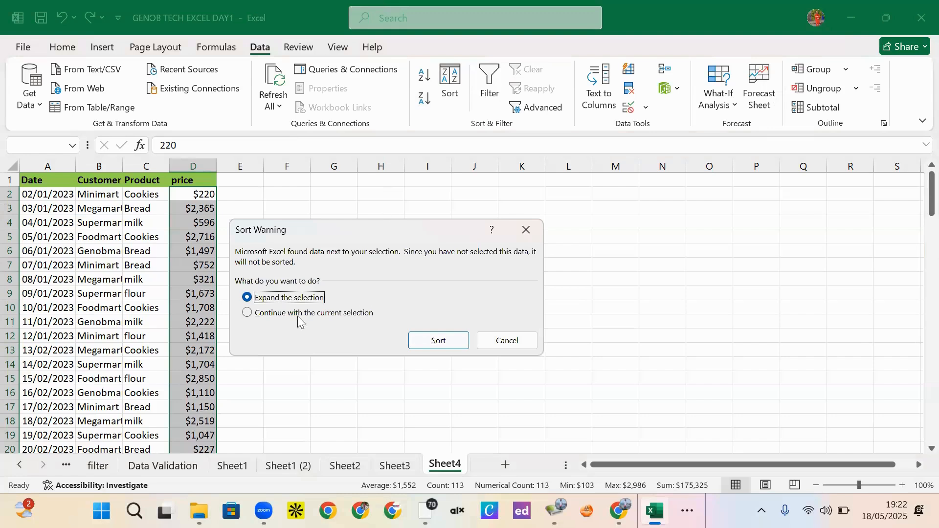
{"action": "left_click", "coordinate": [446, 345]}
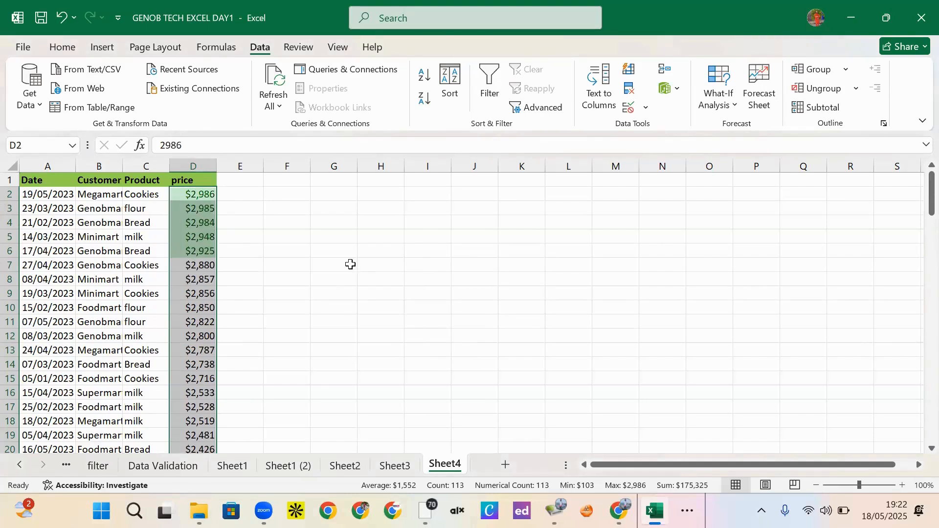
{"action": "left_click", "coordinate": [258, 253]}
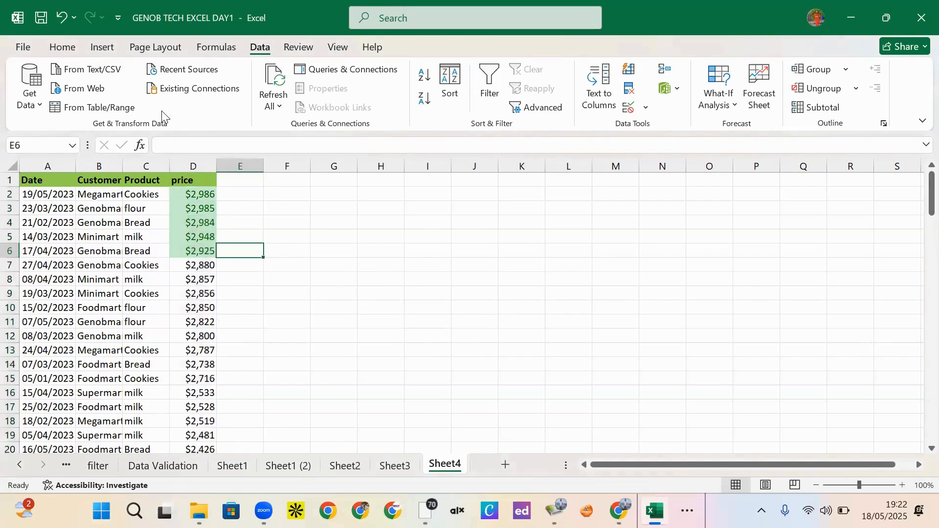
{"action": "left_click", "coordinate": [62, 47]}
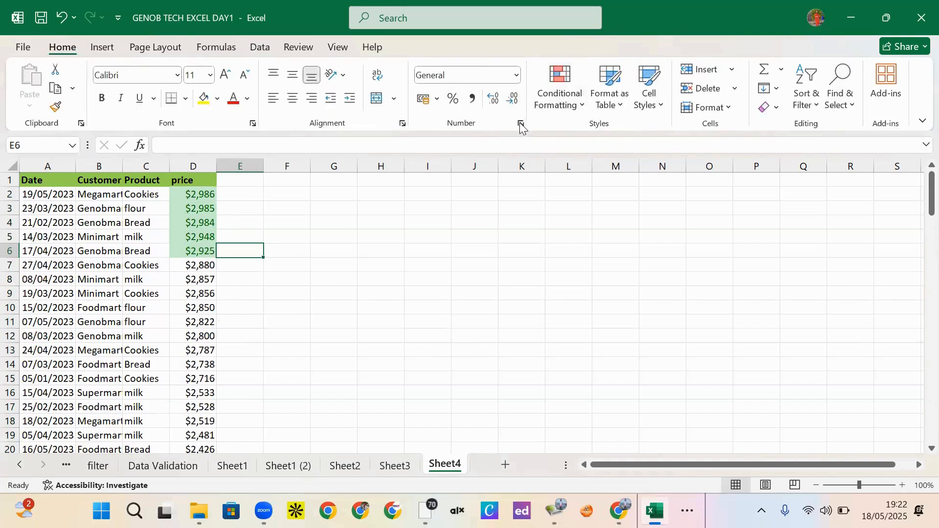
{"action": "left_click", "coordinate": [577, 104]}
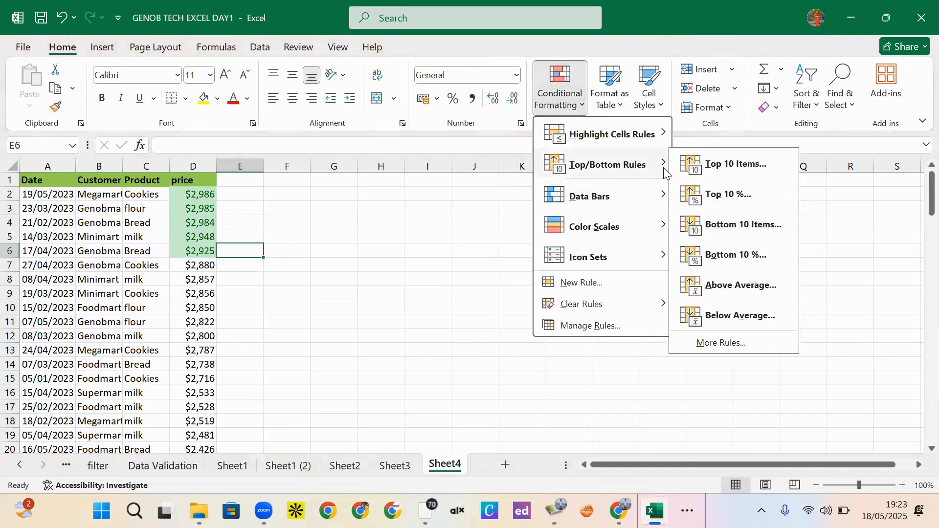
{"action": "left_click", "coordinate": [748, 226]}
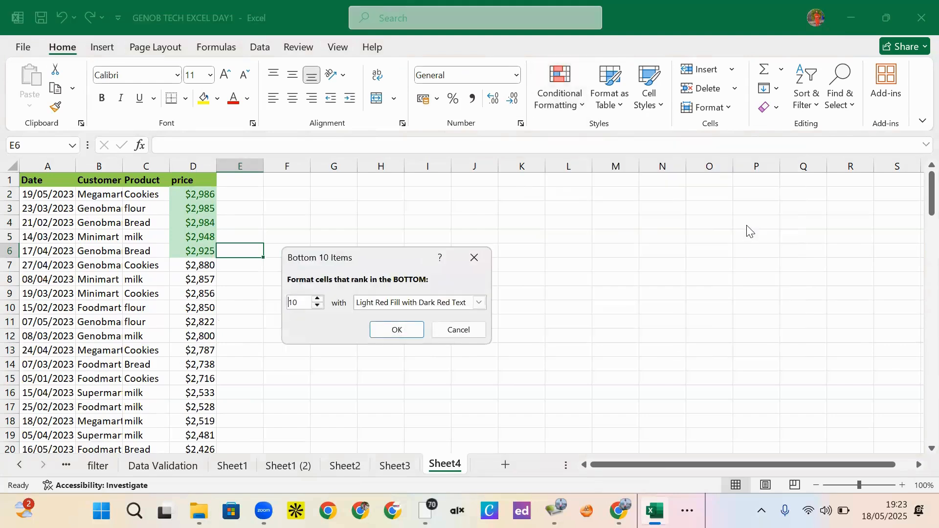
{"action": "left_click", "coordinate": [480, 257]}
Apply a Bottom 10 Items conditional formatting rule to prices D2:D114, highlighting the bottom 20 with Yellow Fill with Dark Yellow Text.
{"action": "left_click", "coordinate": [210, 194]}
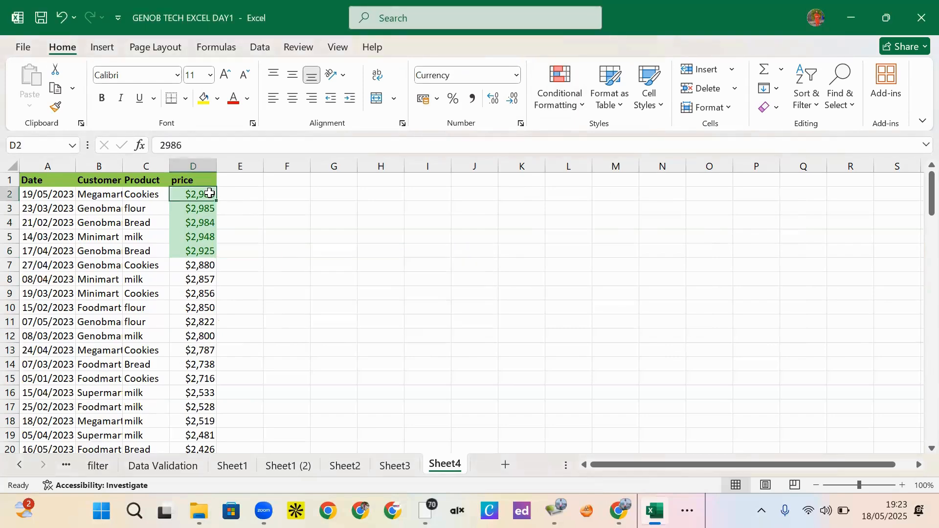
{"action": "key", "text": "ctrl+shift+Down"}
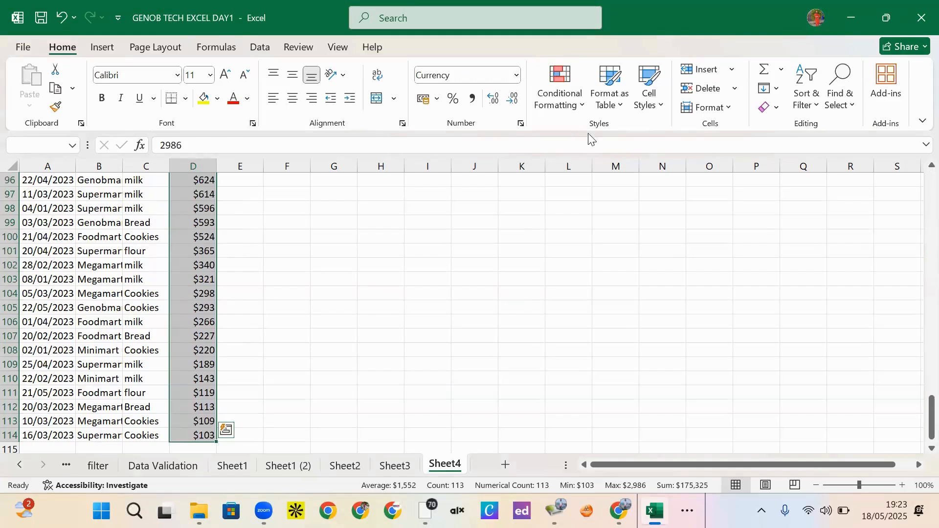
{"action": "left_click", "coordinate": [583, 104]}
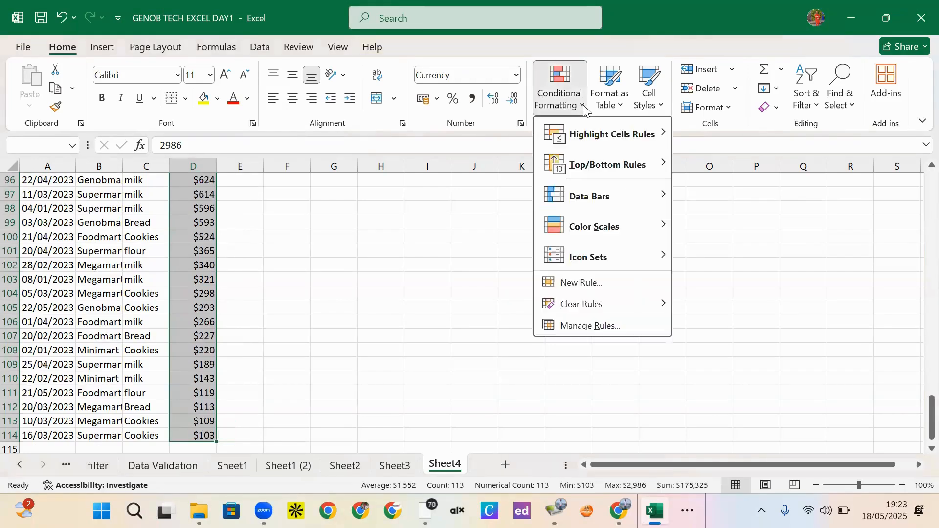
{"action": "mouse_move", "coordinate": [663, 200]}
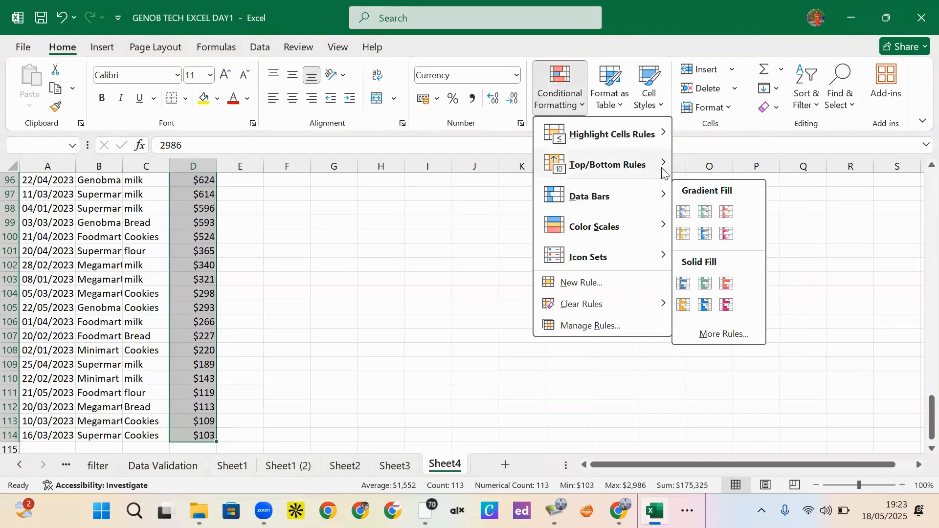
{"action": "mouse_move", "coordinate": [650, 165]}
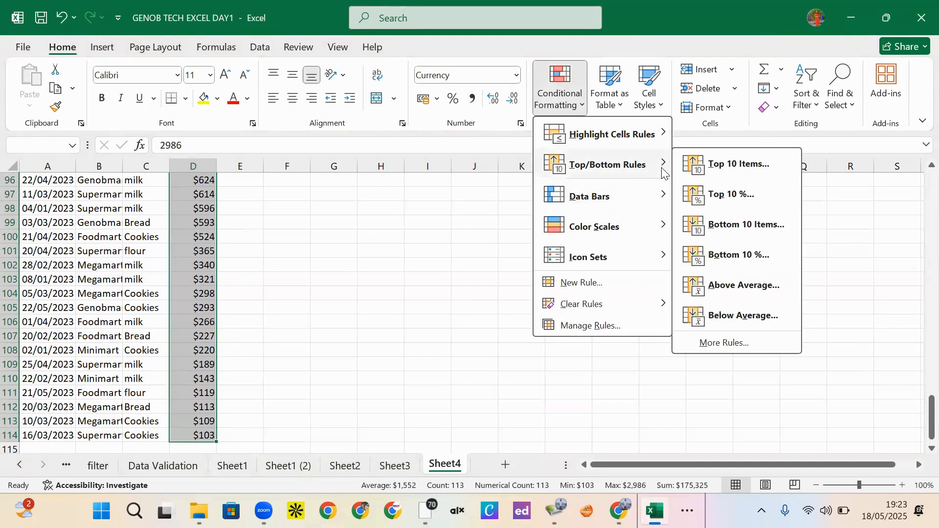
{"action": "left_click", "coordinate": [733, 230]}
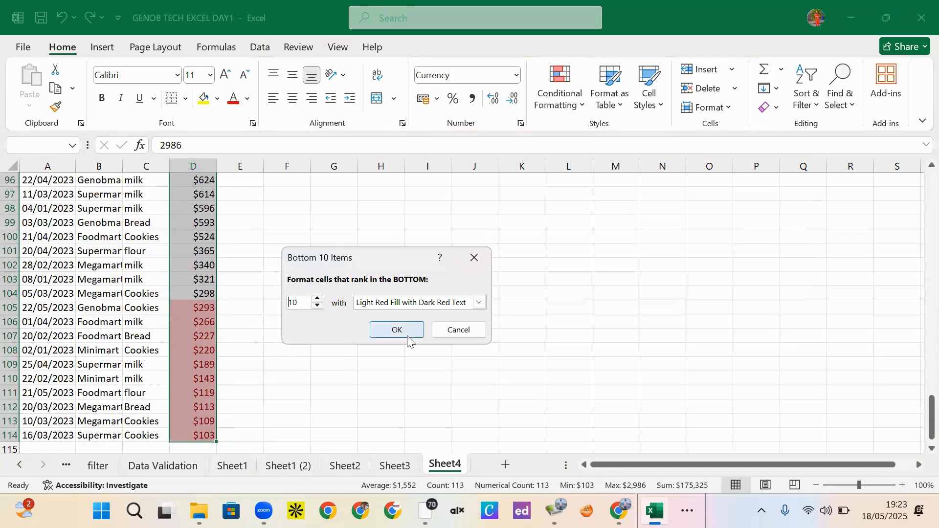
{"action": "left_click", "coordinate": [295, 304]}
{"action": "key", "text": "BackSpace"}
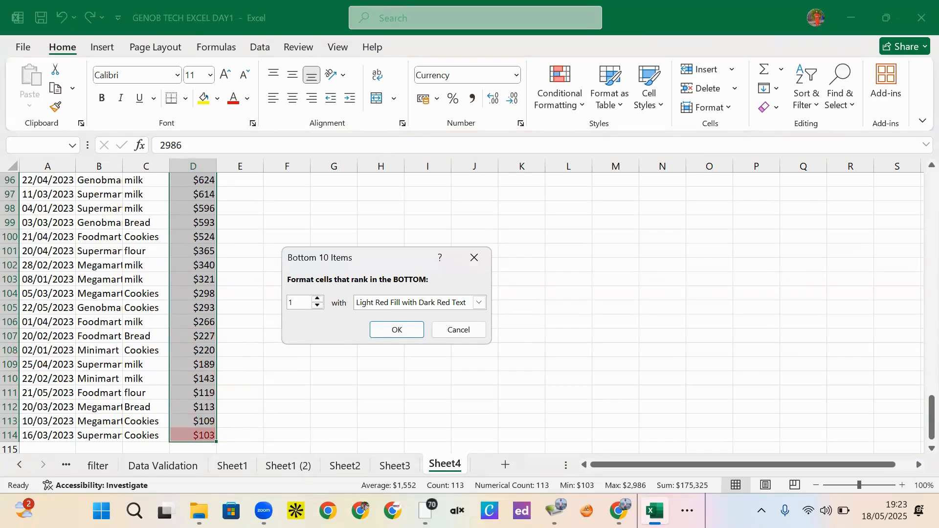
{"action": "key", "text": "BackSpace"}
{"action": "type", "text": "20"}
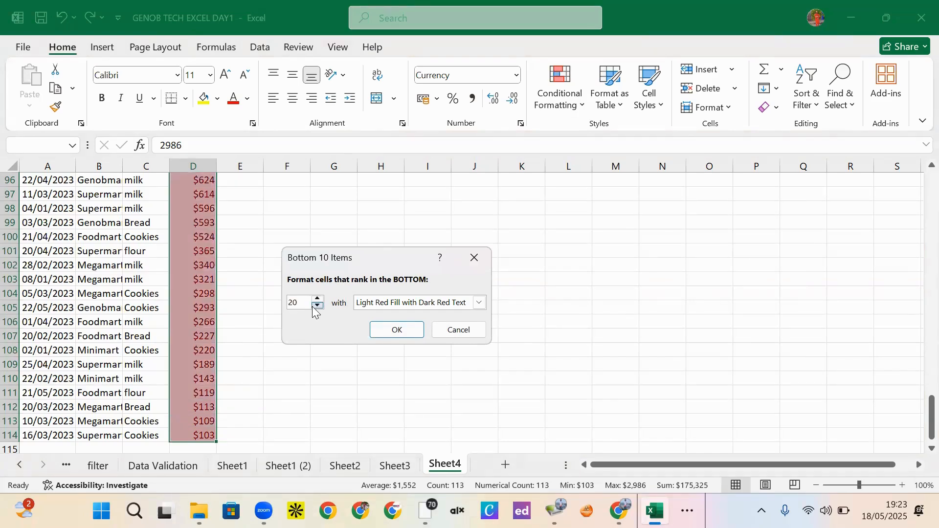
{"action": "left_click", "coordinate": [478, 302]}
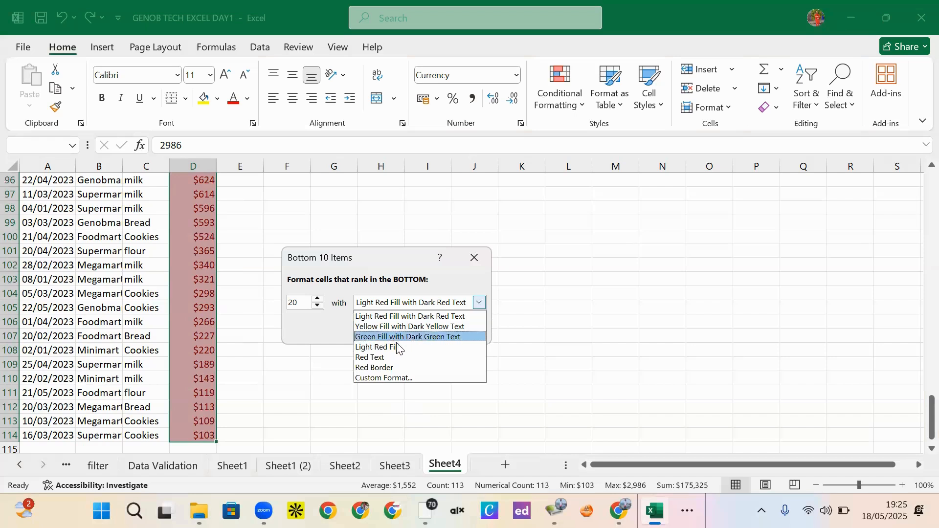
{"action": "left_click", "coordinate": [406, 327]}
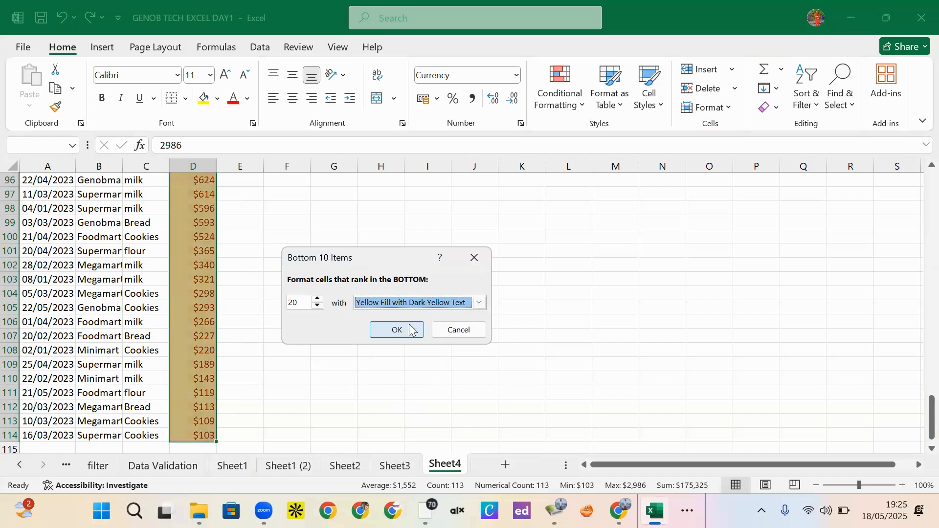
{"action": "left_click", "coordinate": [408, 329]}
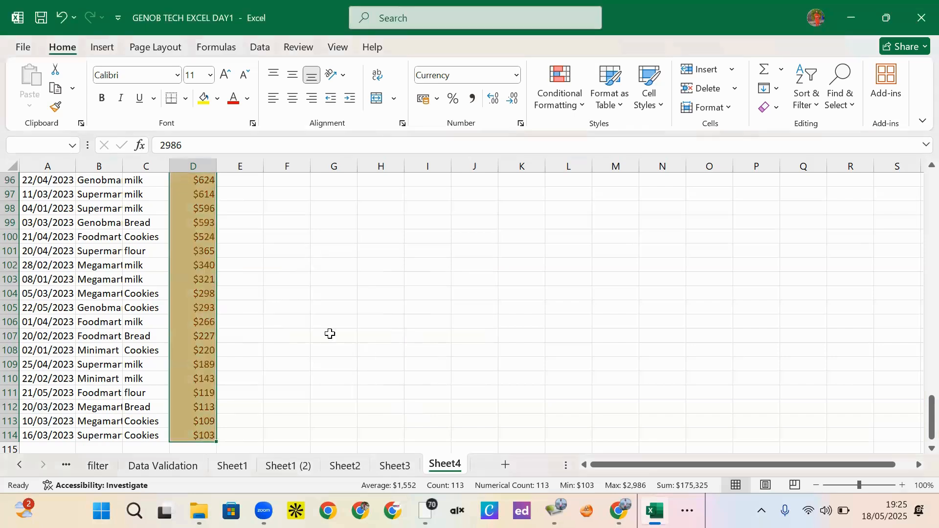
{"action": "left_click", "coordinate": [351, 349]}
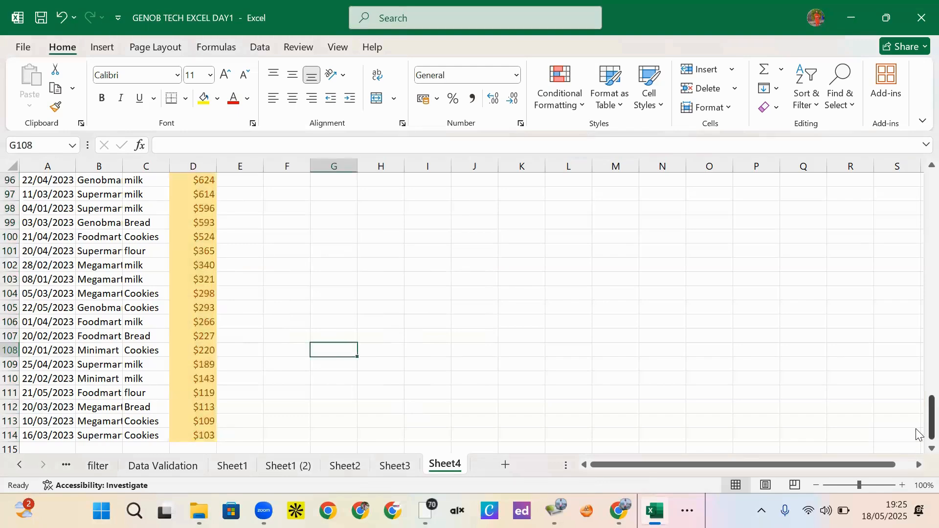
Undo the Bottom 20 rule, the price sort and the Top 5 rule so that the table returns to its original order.
{"action": "left_click_drag", "start_coordinate": [918, 434], "coordinate": [920, 197]}
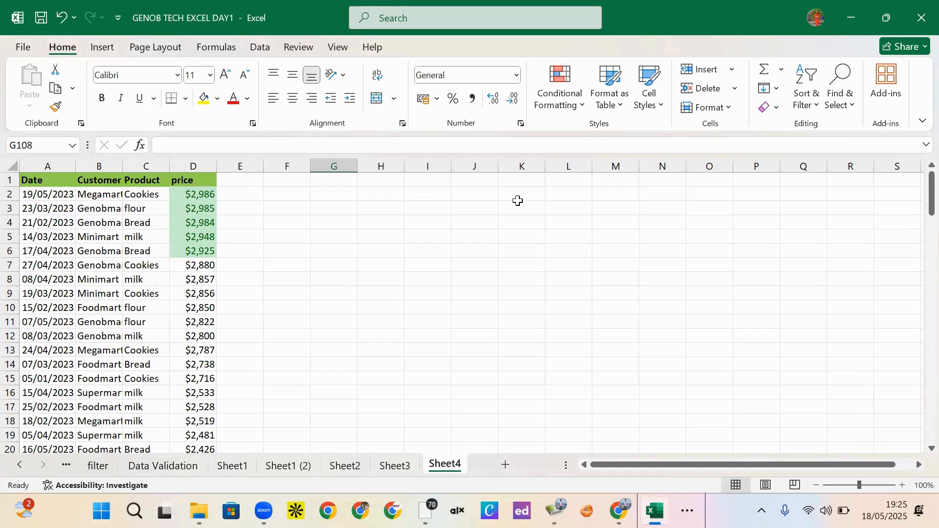
{"action": "key", "text": "ctrl+z"}
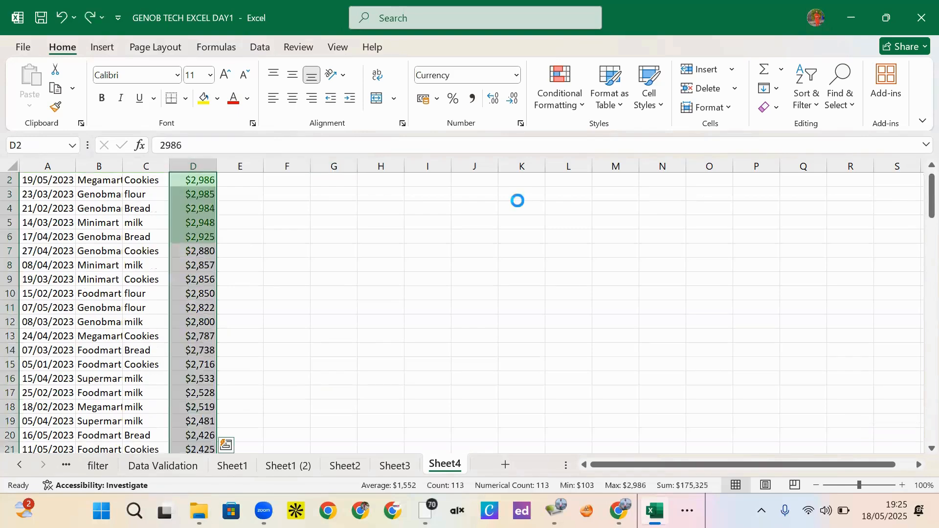
{"action": "key", "text": "ctrl+z"}
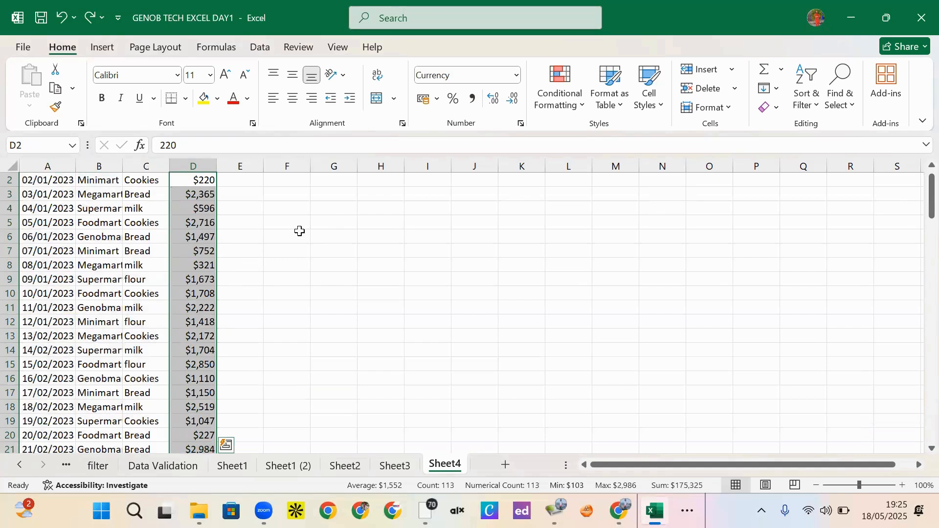
Apply a Top 10% conditional formatting rule to prices D2:D114 with Light Red Fill with Dark Red Text.
{"action": "left_click", "coordinate": [586, 107]}
{"action": "mouse_move", "coordinate": [656, 162]}
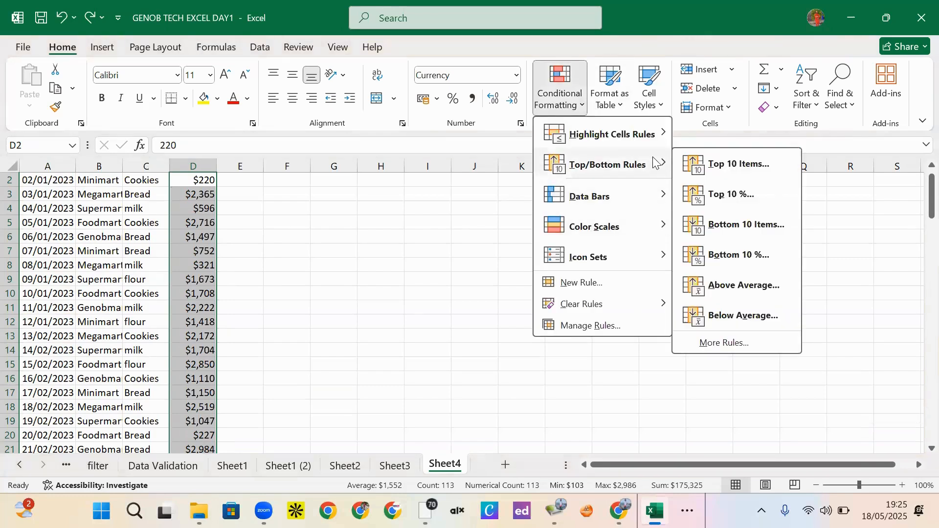
{"action": "left_click", "coordinate": [741, 202]}
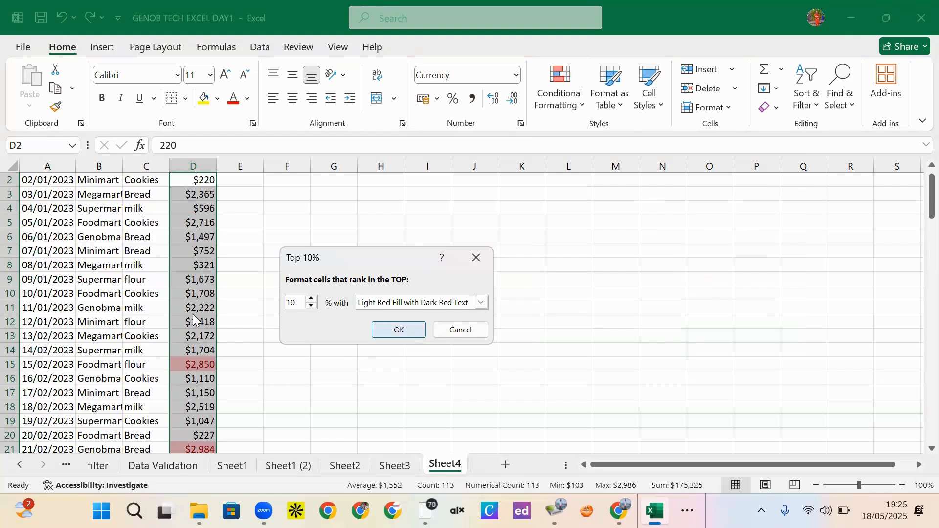
{"action": "left_click", "coordinate": [397, 331]}
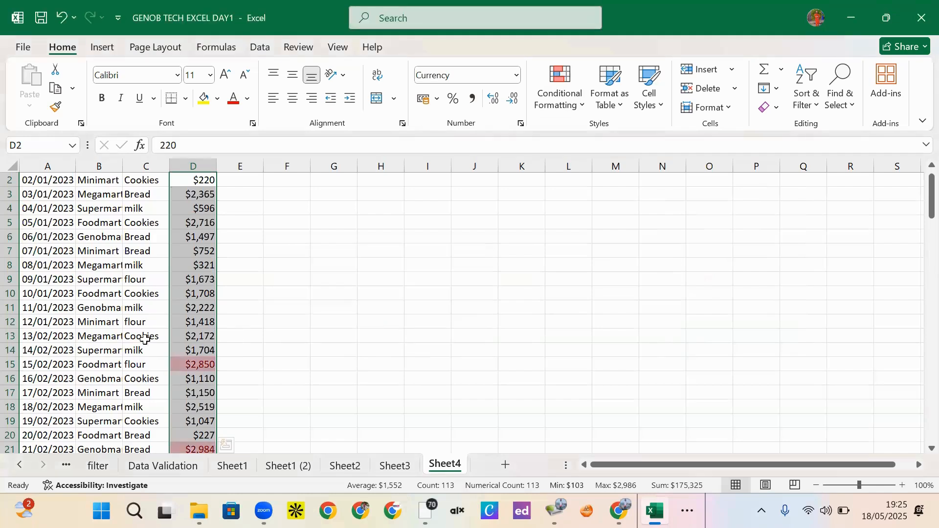
Sort the prices from largest to smallest, expanding the selection to keep the whole rows together.
{"action": "left_click", "coordinate": [257, 48]}
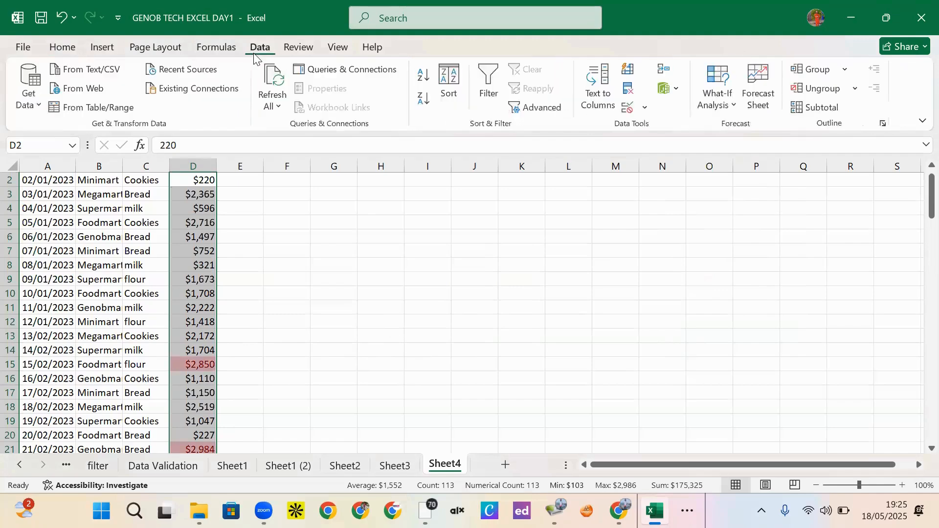
{"action": "left_click", "coordinate": [424, 99]}
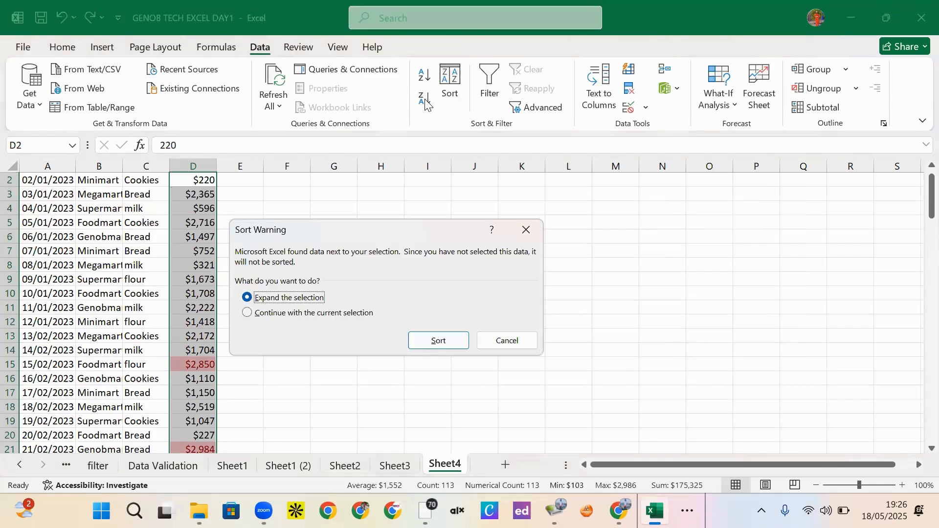
{"action": "left_click", "coordinate": [448, 340]}
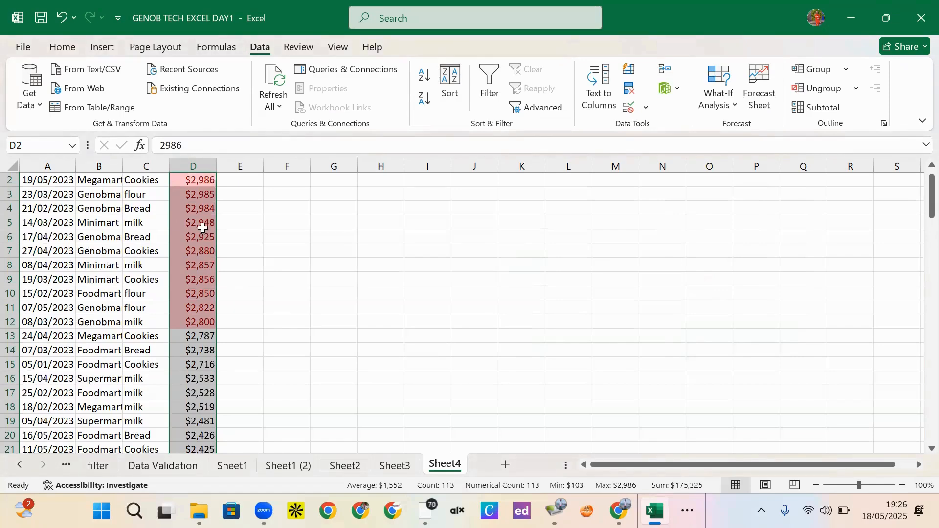
Undo the descending price sort and the Top 10% formatting rule.
{"action": "key", "text": "ctrl+z"}
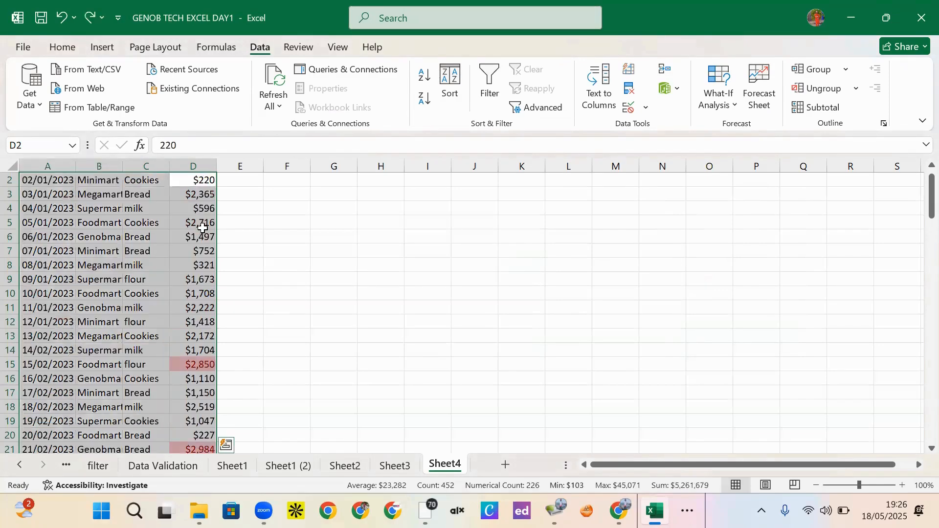
{"action": "key", "text": "ctrl+z"}
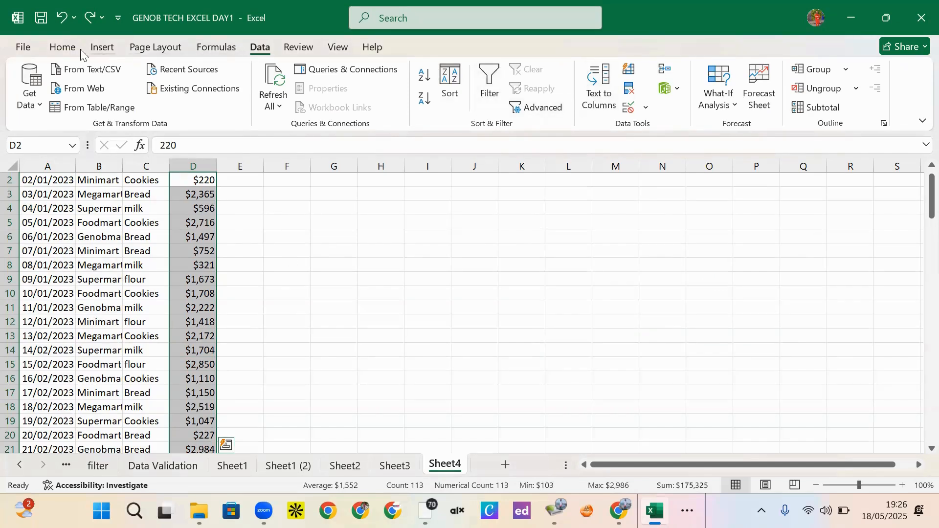
{"action": "left_click", "coordinate": [63, 47]}
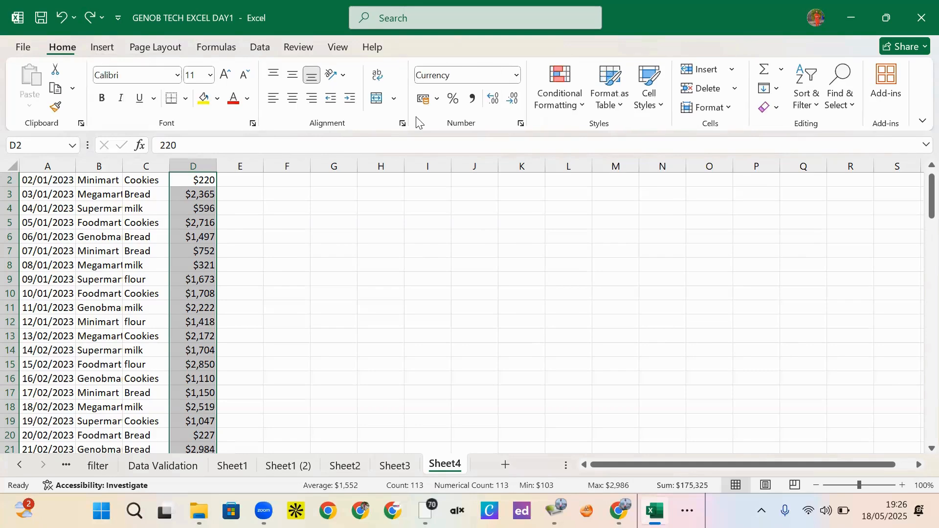
{"action": "left_click", "coordinate": [582, 105]}
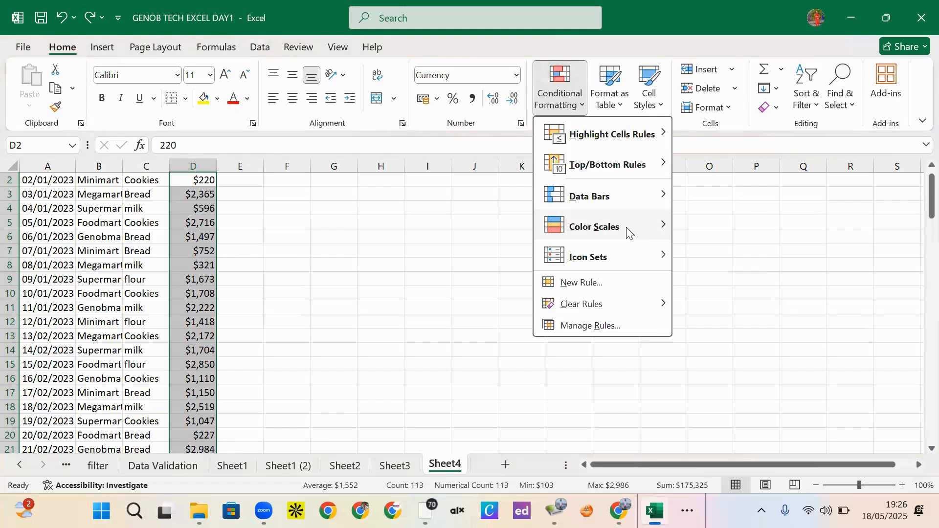
{"action": "mouse_move", "coordinate": [616, 232]}
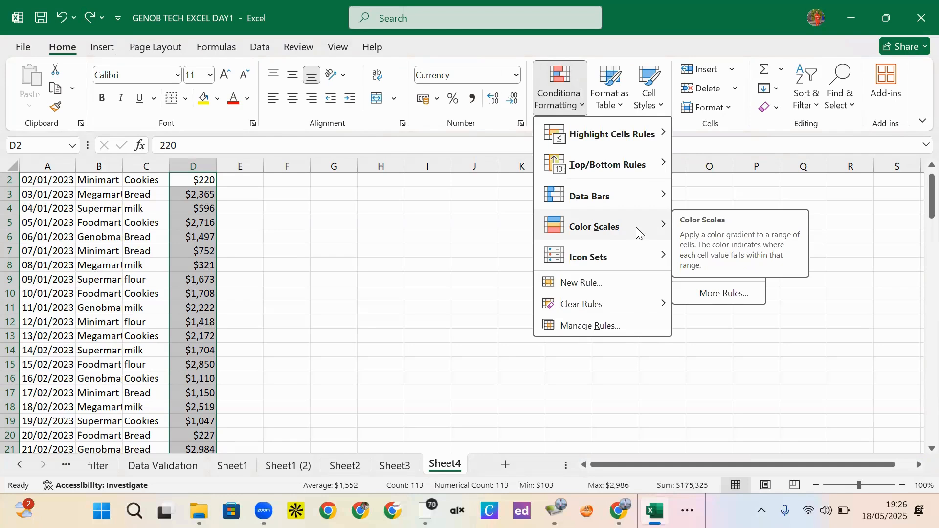
Add the column heading "weeks" in cell E1, beside the price heading.
{"action": "left_click_drag", "start_coordinate": [918, 213], "coordinate": [917, 191]}
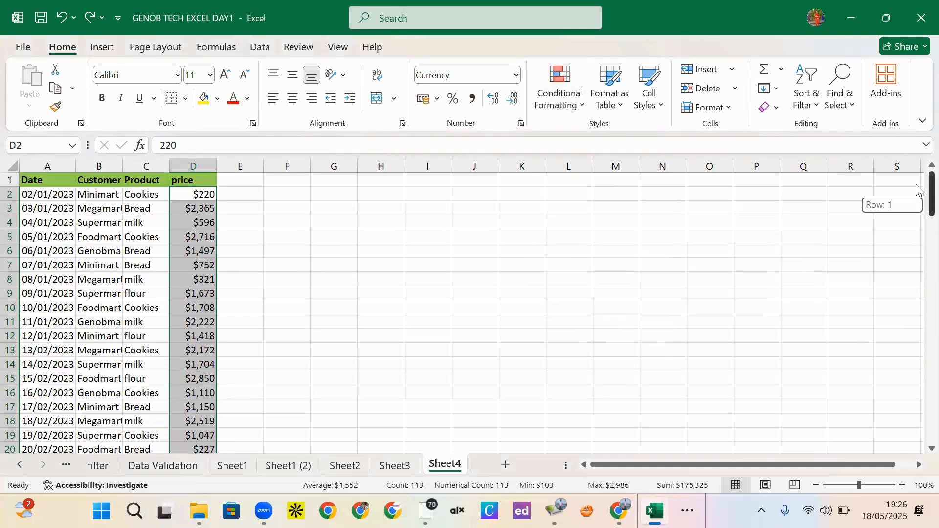
{"action": "left_click", "coordinate": [235, 183]}
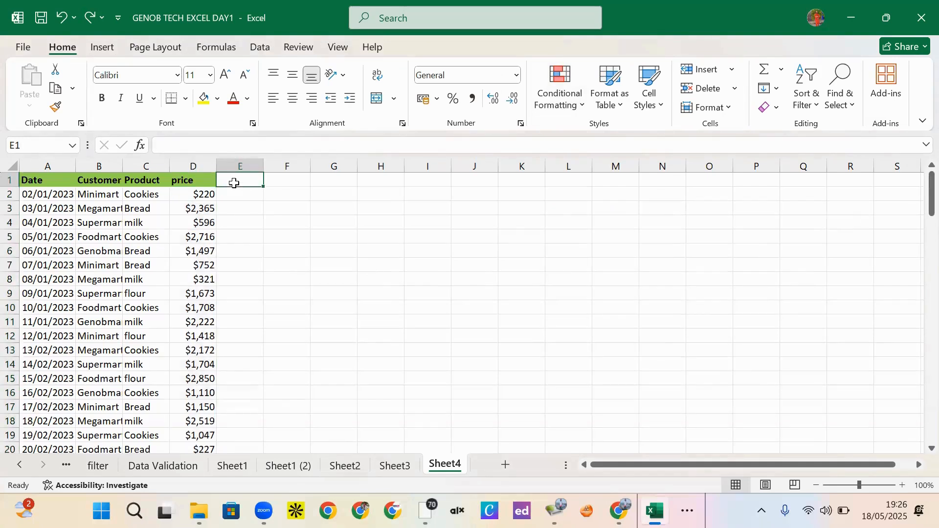
{"action": "type", "text": "we"}
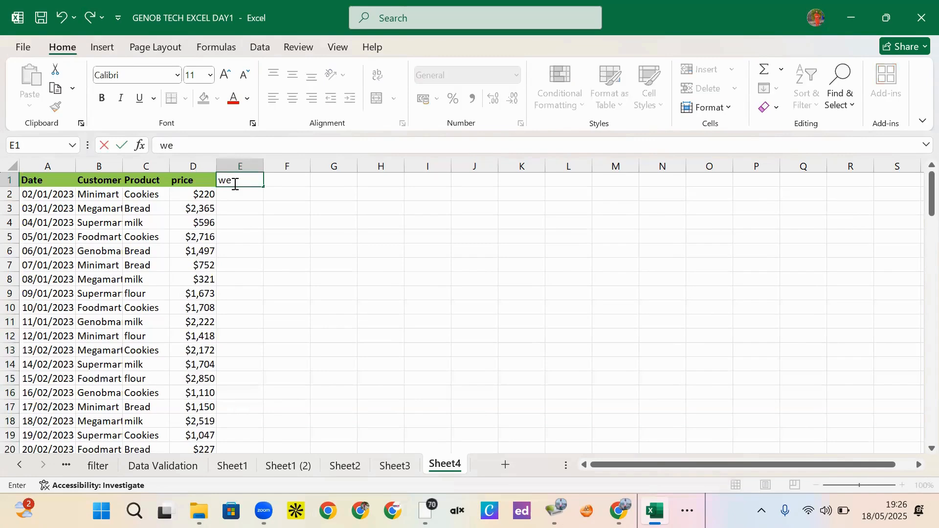
{"action": "type", "text": "eks"}
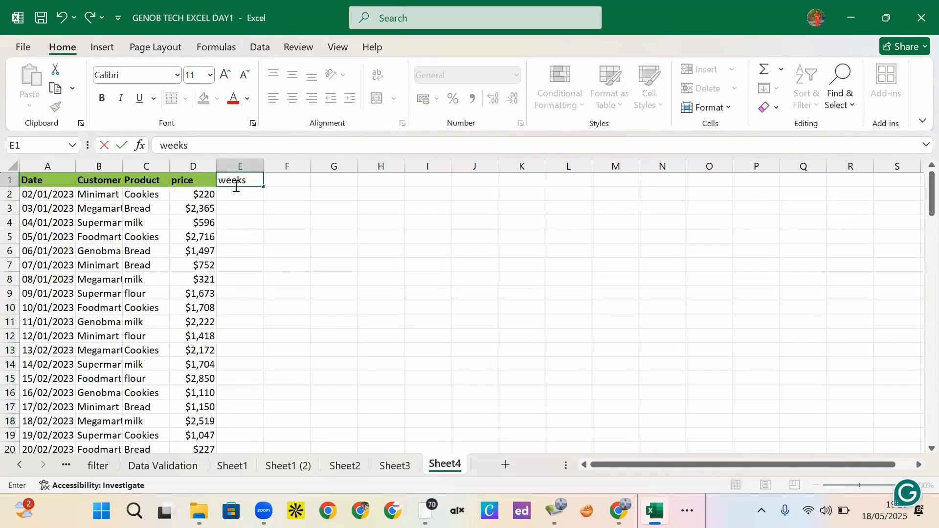
Enter the formula =WEEKDAY(A2) in cell E2 to get the weekday number of the first date.
{"action": "left_click", "coordinate": [236, 198]}
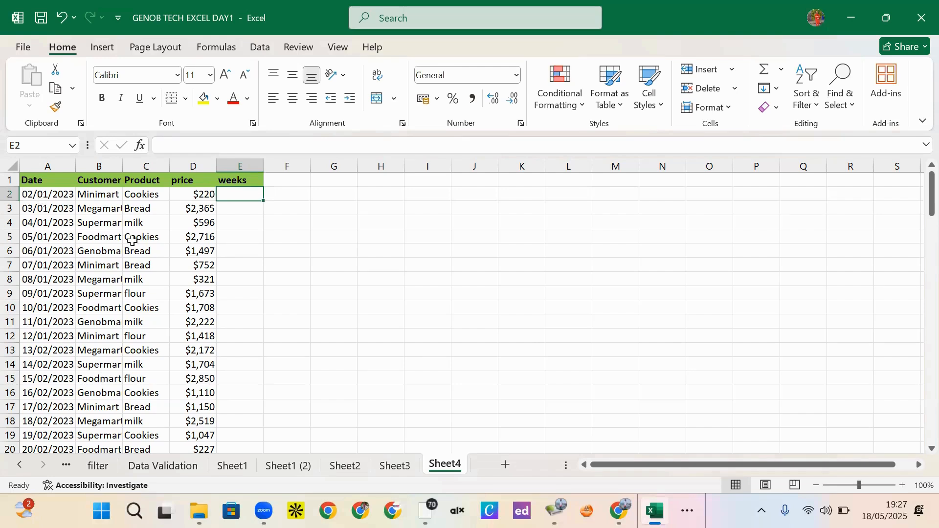
{"action": "type", "text": "=wwe"}
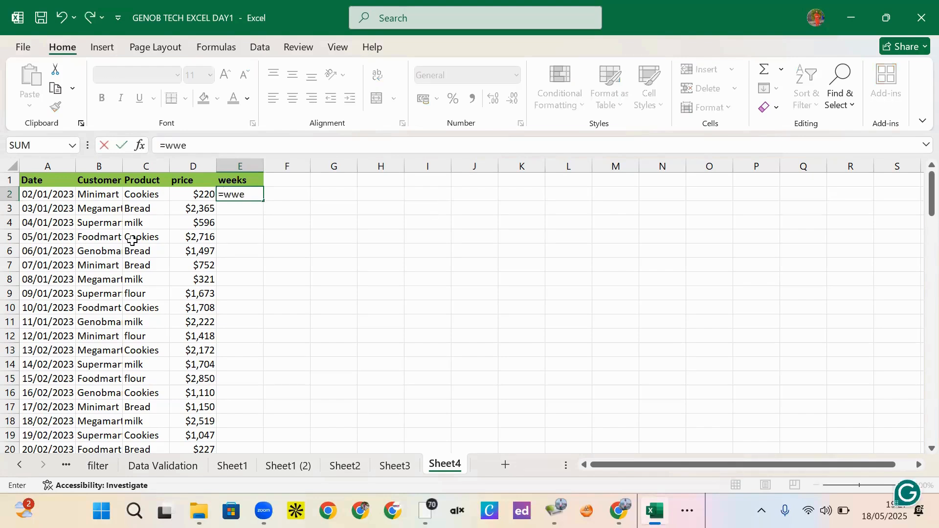
{"action": "key", "text": "BackSpace"}
{"action": "key", "text": "BackSpace"}
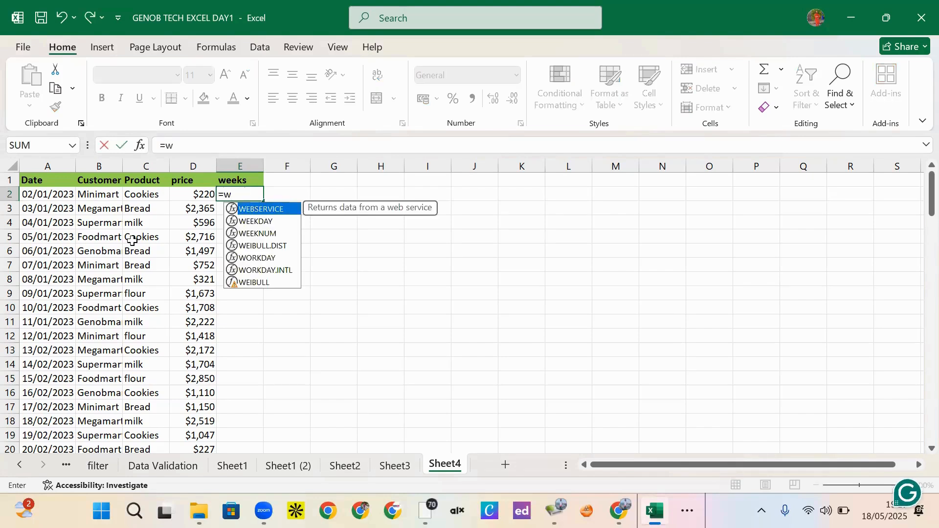
{"action": "left_click", "coordinate": [273, 221]}
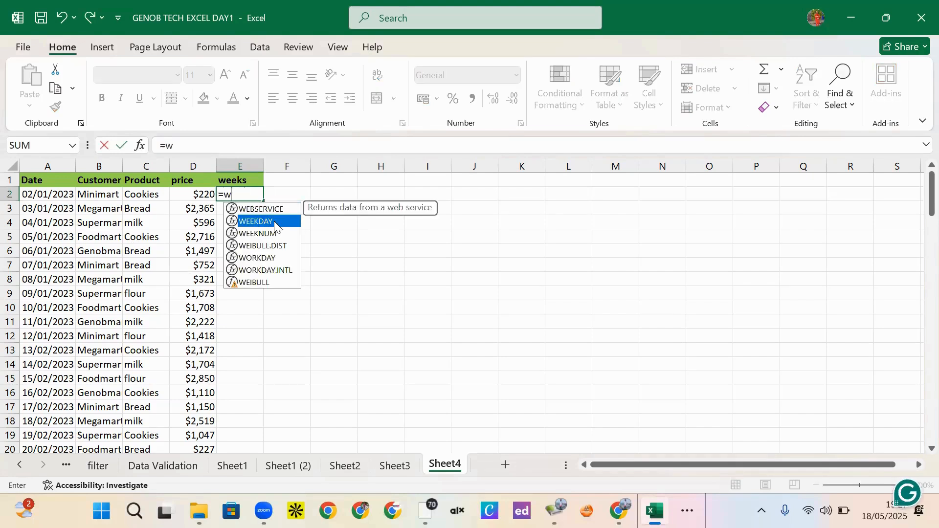
{"action": "double_click", "coordinate": [273, 221]}
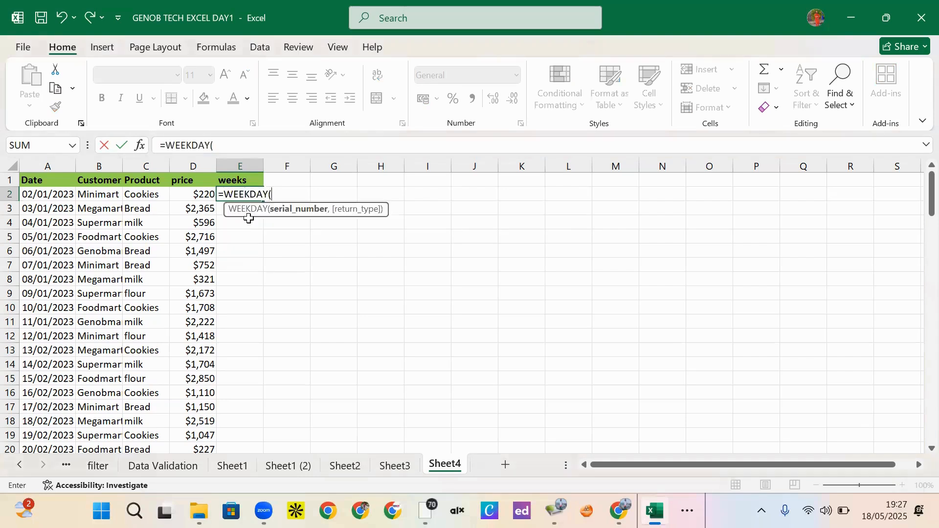
{"action": "left_click", "coordinate": [52, 197]}
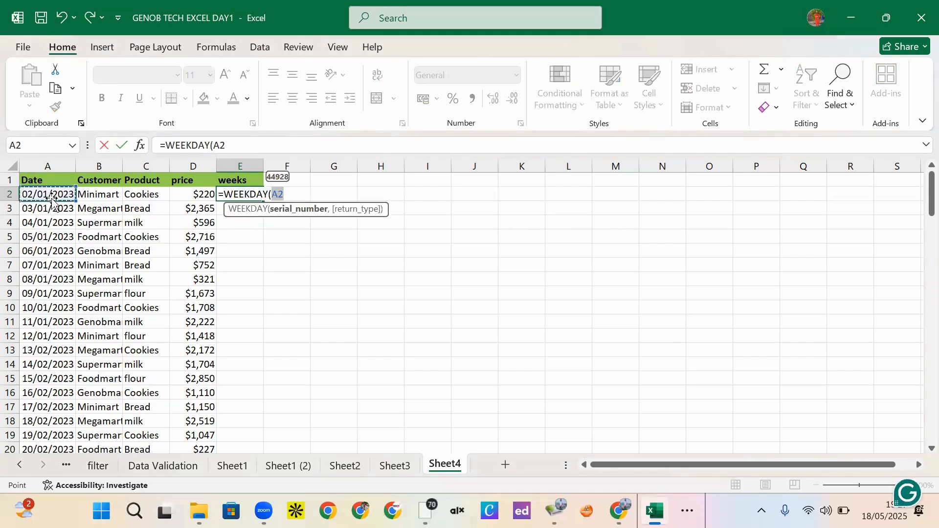
{"action": "type", "text": ")"}
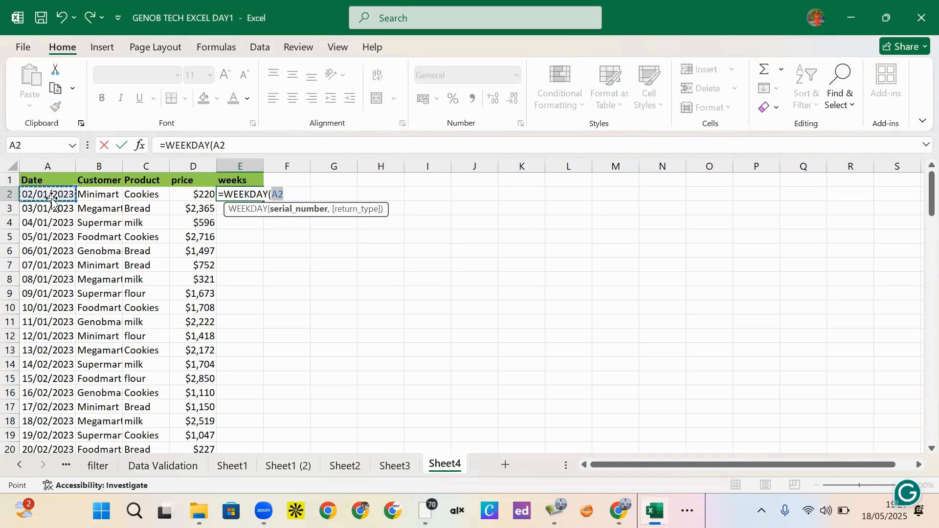
{"action": "key", "text": "ctrl+Return"}
{"action": "key", "text": "Return"}
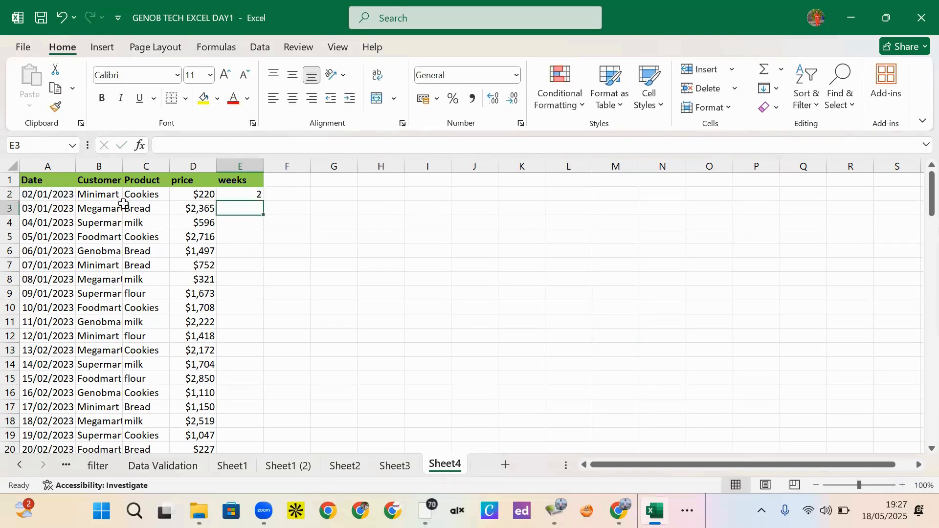
Fill the WEEKDAY formula from E2 down the weeks column to the last data row, E114.
{"action": "left_click", "coordinate": [249, 193]}
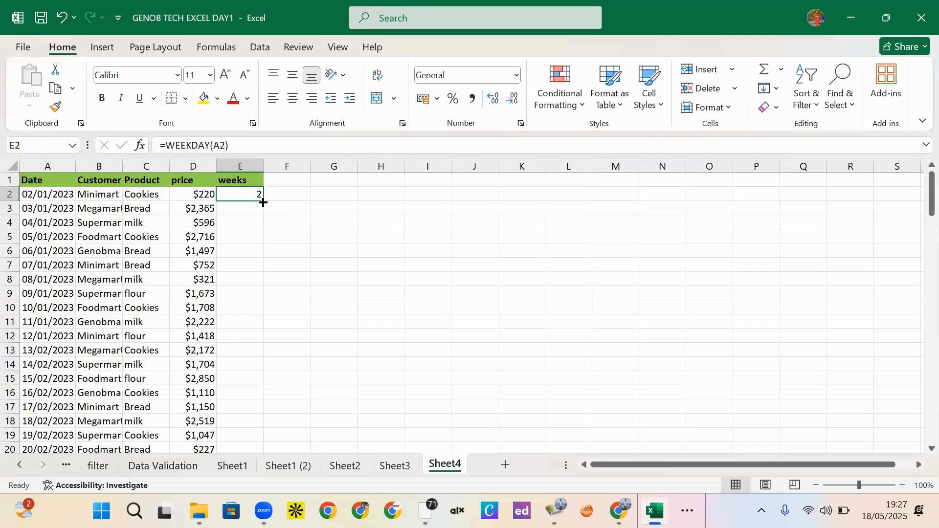
{"action": "double_click", "coordinate": [264, 202]}
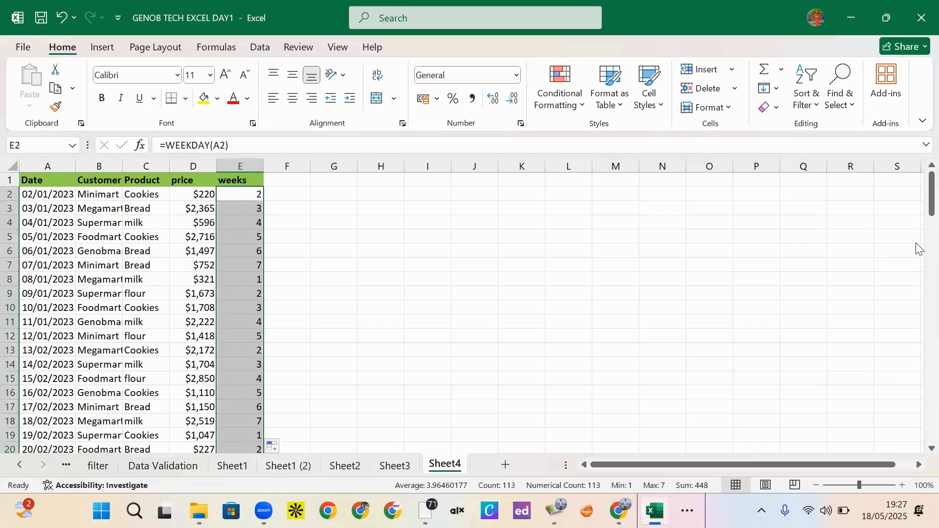
{"action": "left_click_drag", "start_coordinate": [917, 193], "coordinate": [919, 162]}
Sort the weeks column from smallest to largest, expanding the selection so that whole rows are sorted.
{"action": "left_click", "coordinate": [259, 48]}
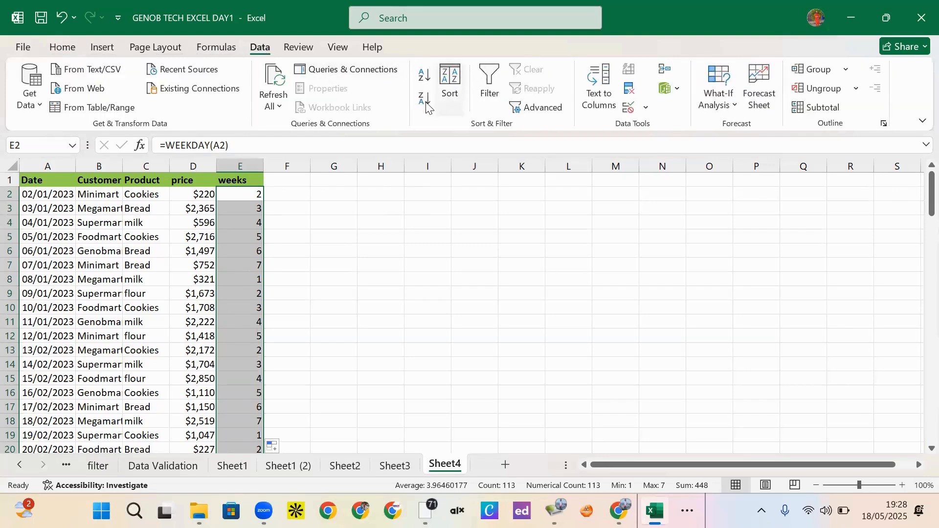
{"action": "left_click", "coordinate": [425, 80]}
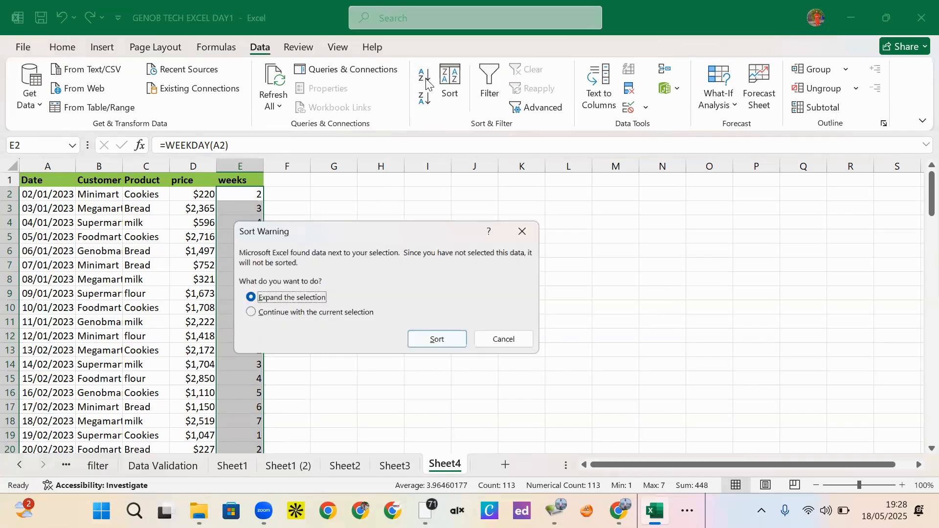
{"action": "left_click", "coordinate": [450, 340]}
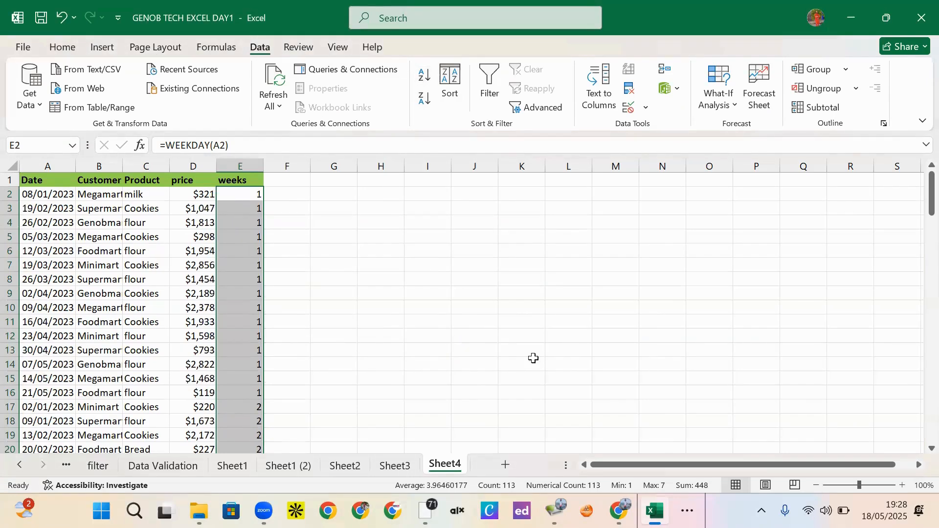
{"action": "left_click_drag", "start_coordinate": [931, 211], "coordinate": [845, 185]}
Apply the Green - Yellow Color Scale conditional formatting to the weekday numbers in E2:E114.
{"action": "left_click", "coordinate": [62, 46]}
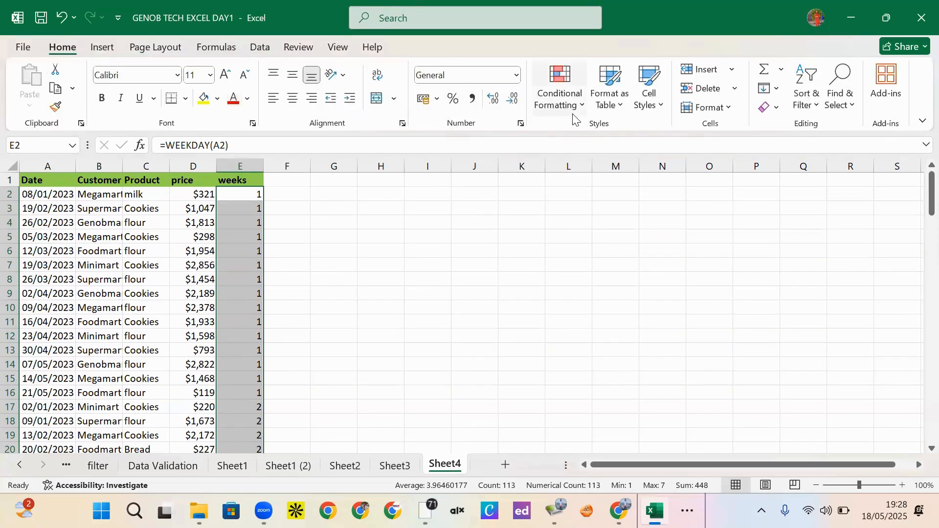
{"action": "left_click", "coordinate": [584, 108]}
{"action": "mouse_move", "coordinate": [614, 225]}
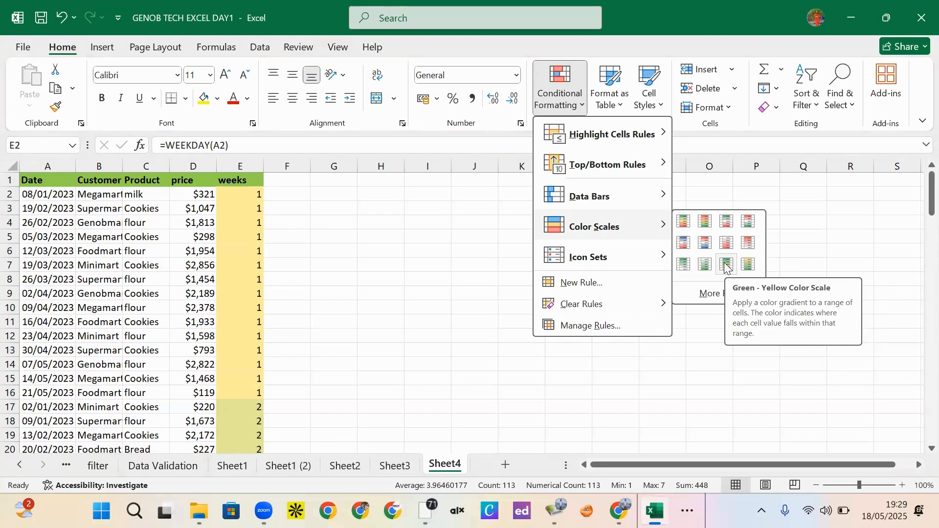
{"action": "left_click", "coordinate": [726, 266]}
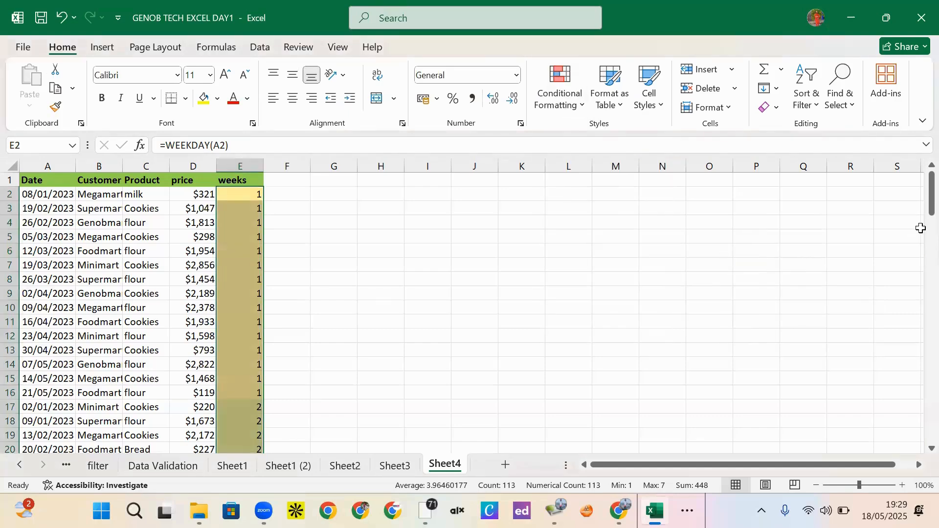
{"action": "left_click_drag", "start_coordinate": [932, 204], "coordinate": [906, 191]}
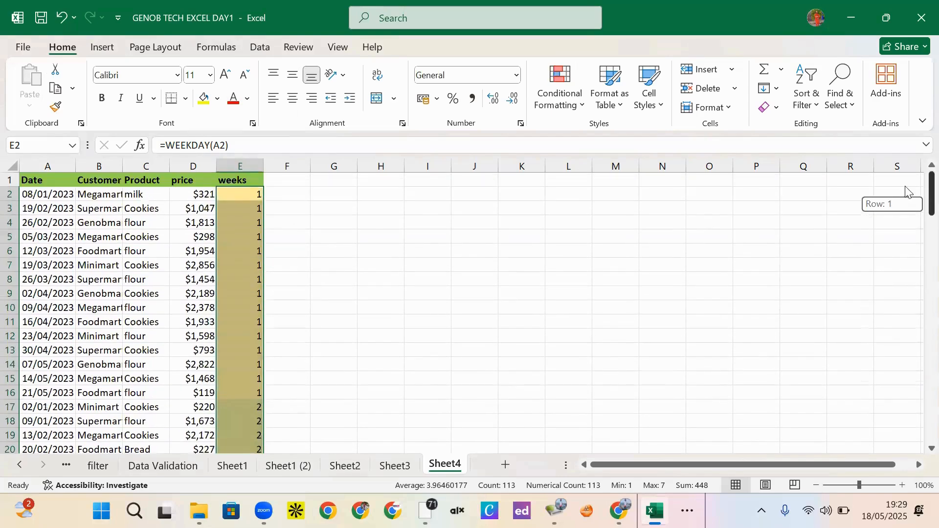
Apply the blue-white-red color scale conditional formatting to the prices in D2:D114.
{"action": "left_click", "coordinate": [209, 195]}
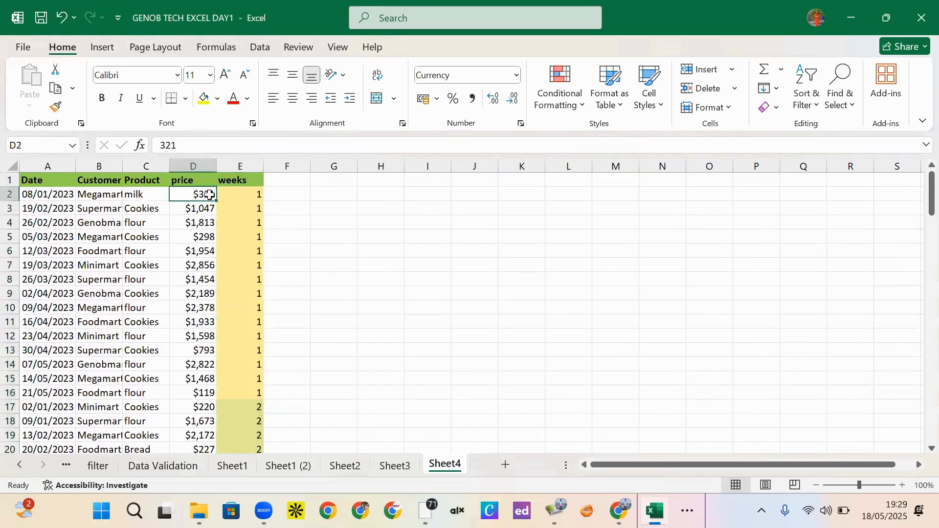
{"action": "key", "text": "ctrl+shift+Down"}
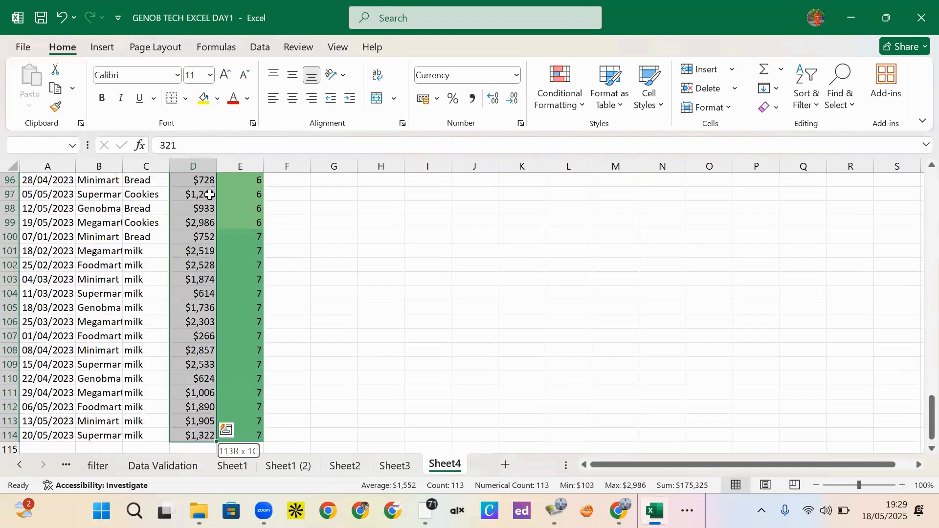
{"action": "left_click_drag", "start_coordinate": [915, 421], "coordinate": [894, 179]}
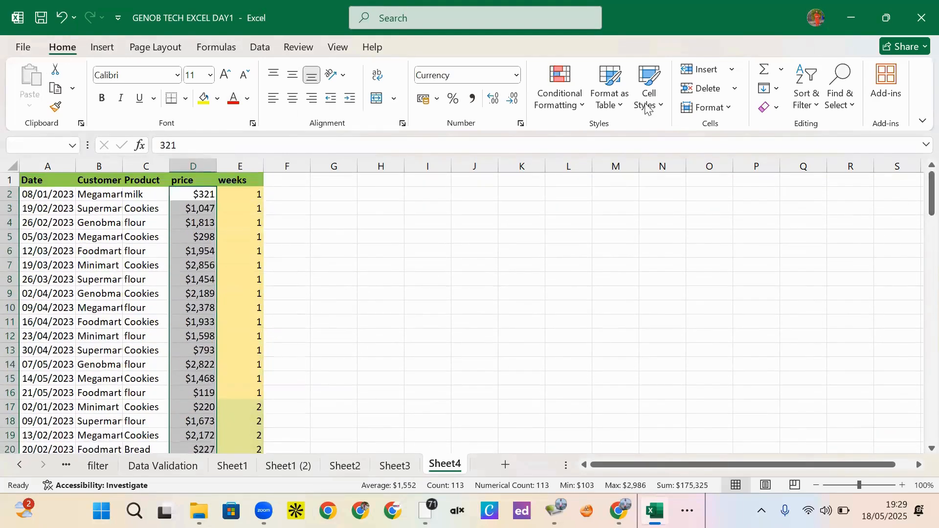
{"action": "left_click", "coordinate": [585, 111]}
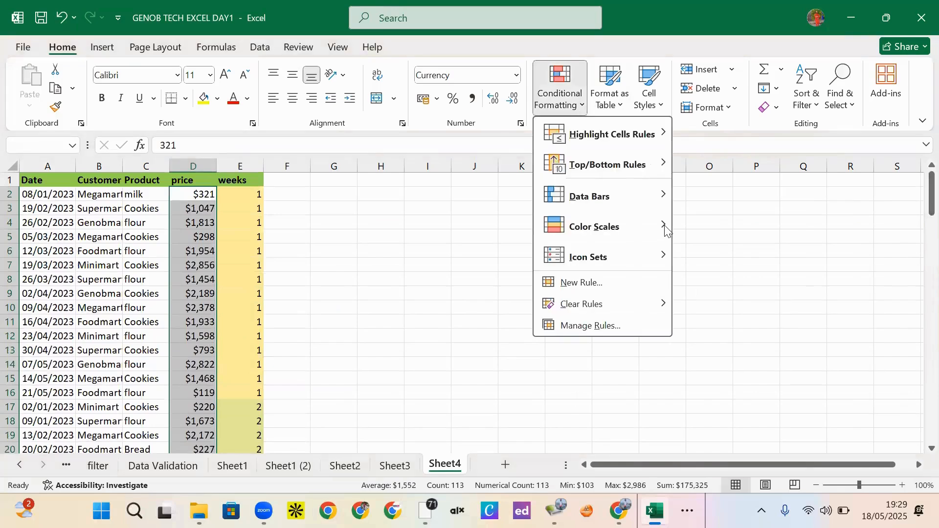
{"action": "mouse_move", "coordinate": [662, 226]}
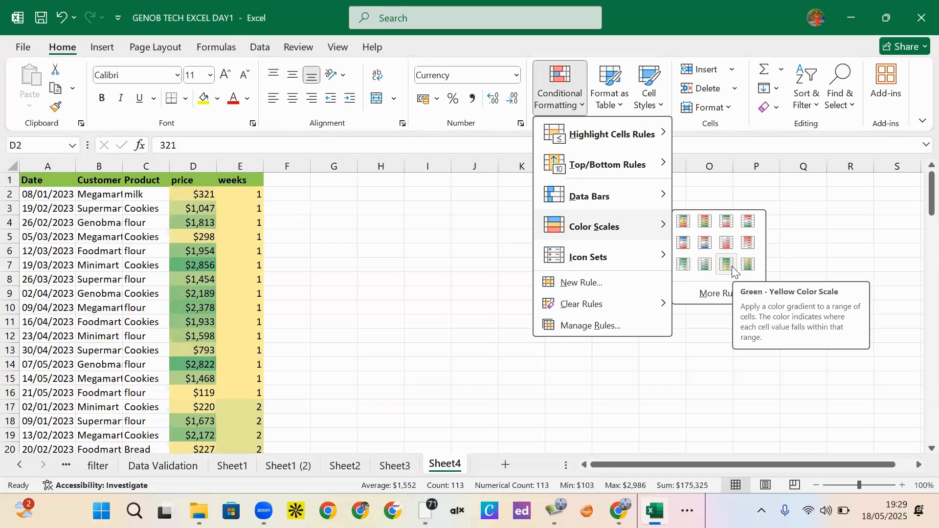
{"action": "left_click", "coordinate": [685, 247]}
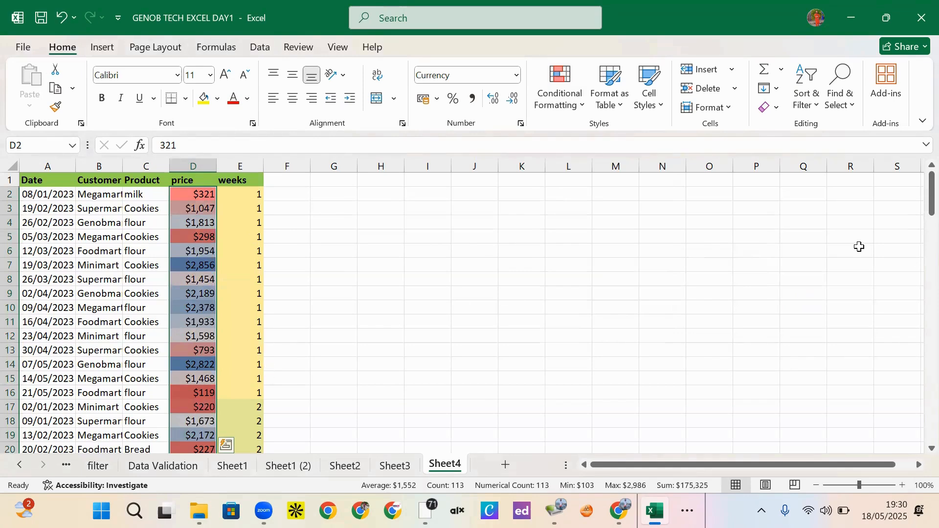
{"action": "left_click_drag", "start_coordinate": [918, 210], "coordinate": [894, 188]}
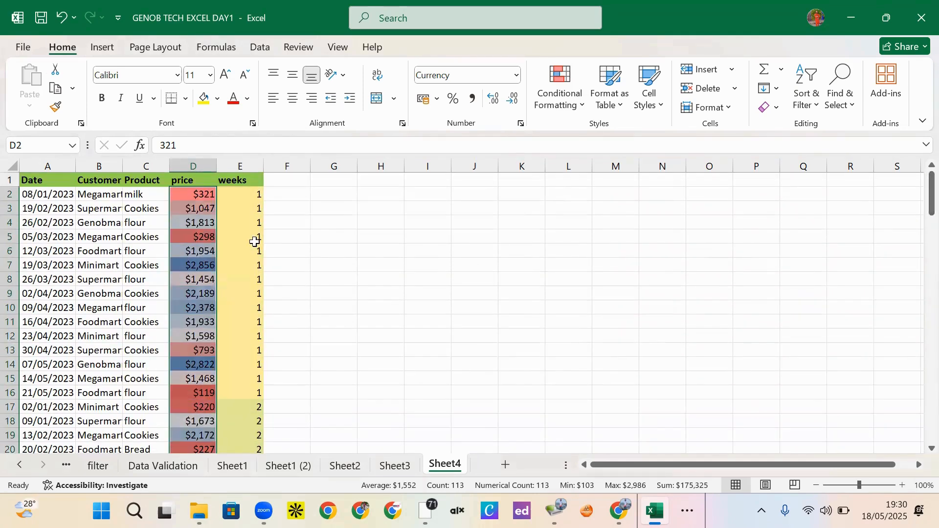
Sort the prices in D2:D114 from largest to smallest, continuing with the current selection only.
{"action": "left_click", "coordinate": [202, 195]}
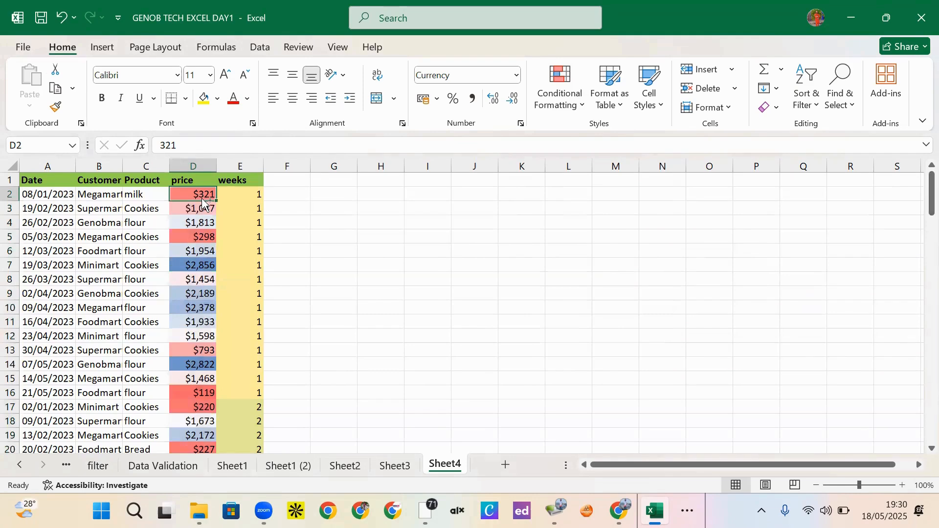
{"action": "key", "text": "ctrl+shift+Down"}
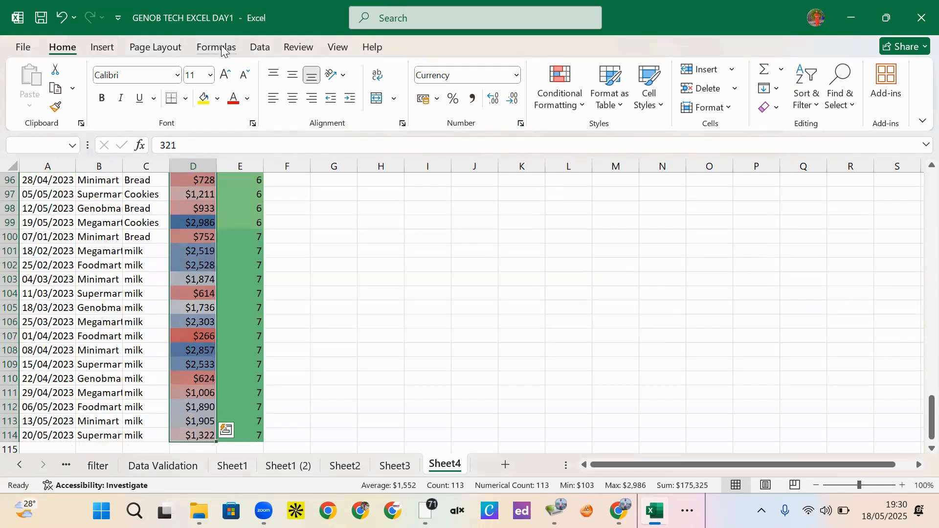
{"action": "left_click", "coordinate": [260, 47]}
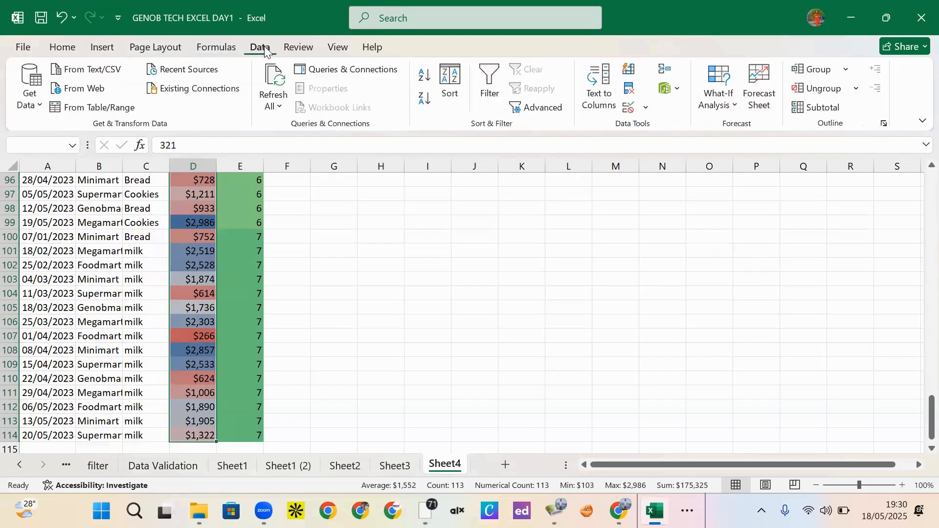
{"action": "left_click", "coordinate": [425, 98]}
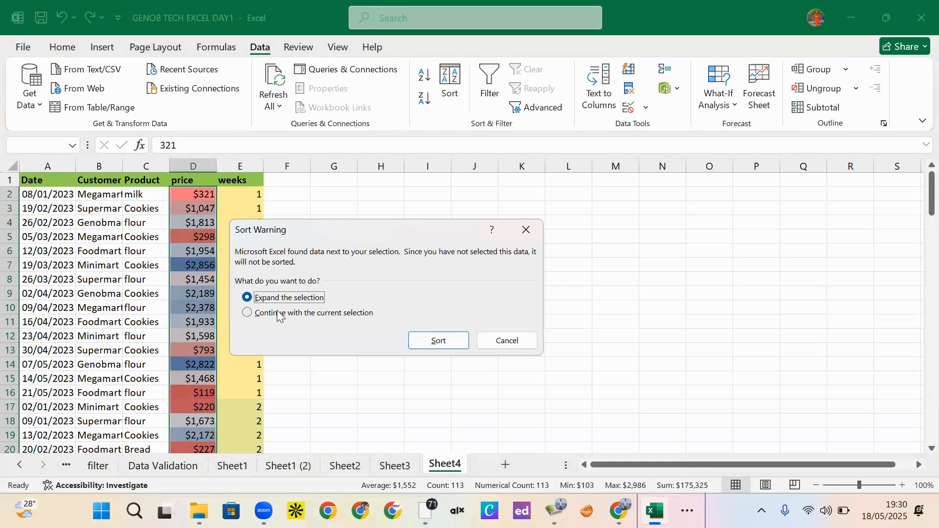
{"action": "left_click", "coordinate": [277, 314]}
{"action": "left_click", "coordinate": [442, 342]}
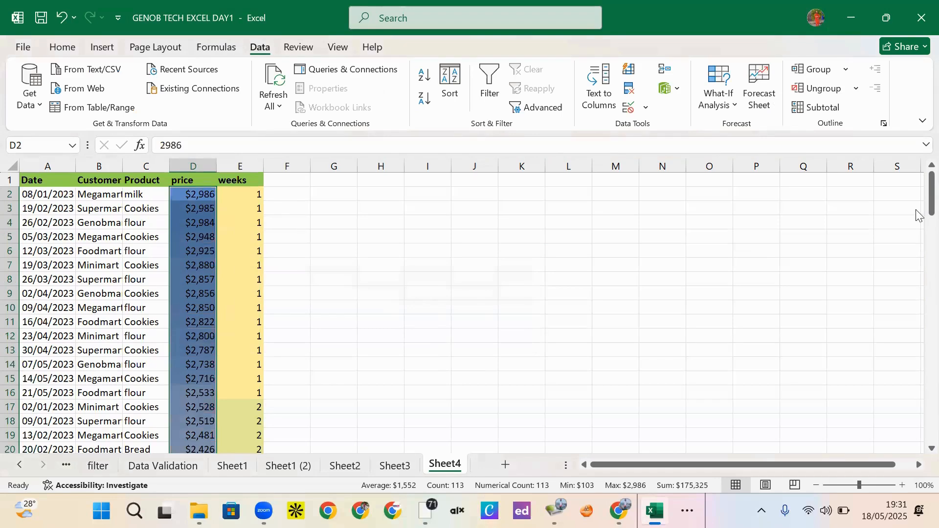
Examine how the color scale runs through the sorted prices from the first to the last row.
{"action": "mouse_move", "coordinate": [917, 213]}
{"action": "left_mouse_down"}
{"action": "mouse_move", "coordinate": [916, 231]}
{"action": "mouse_move", "coordinate": [916, 209]}
{"action": "left_mouse_up"}
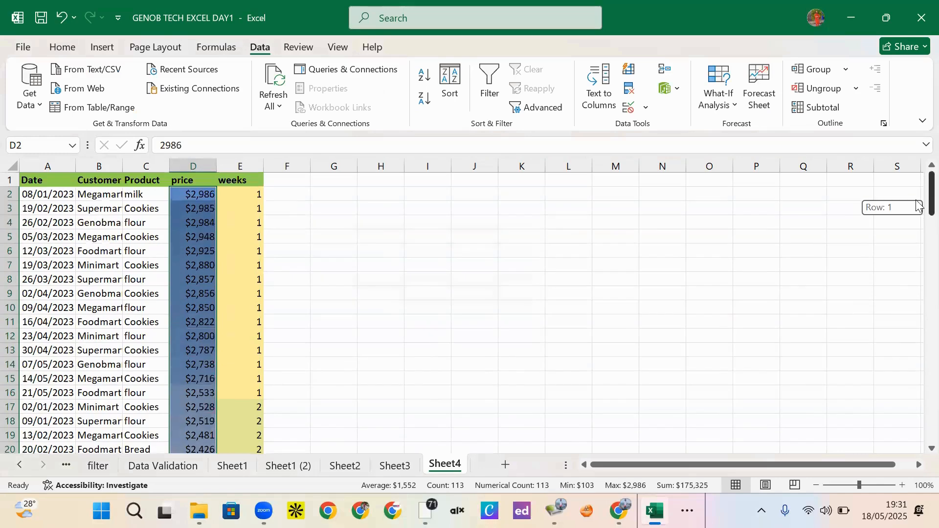
{"action": "scroll", "coordinate": [293, 405], "scroll_direction": "down", "scroll_amount": 3}
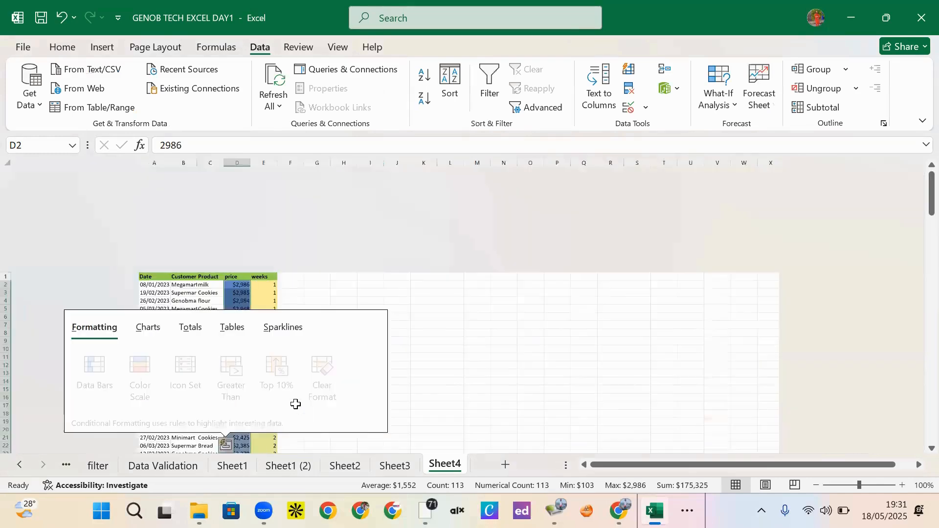
{"action": "scroll", "coordinate": [395, 386], "scroll_direction": "down", "scroll_amount": 3}
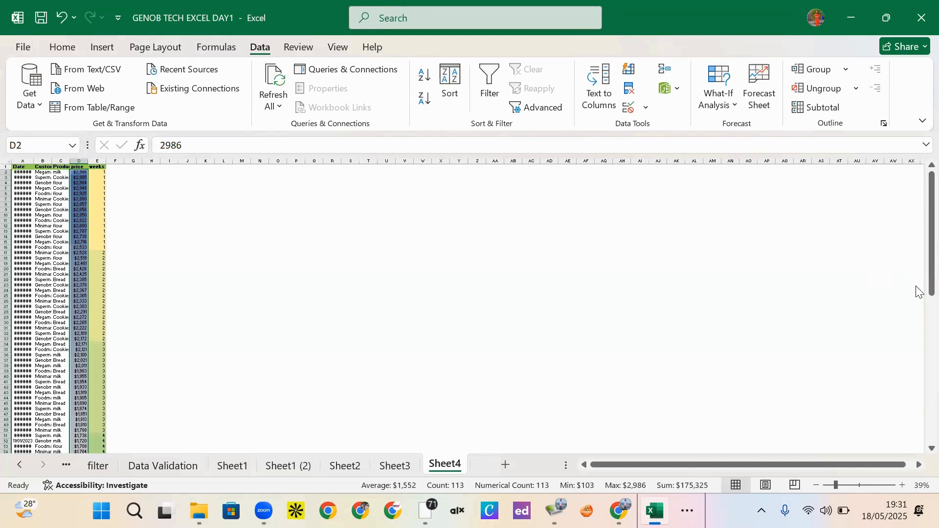
{"action": "left_click_drag", "start_coordinate": [918, 295], "coordinate": [918, 442]}
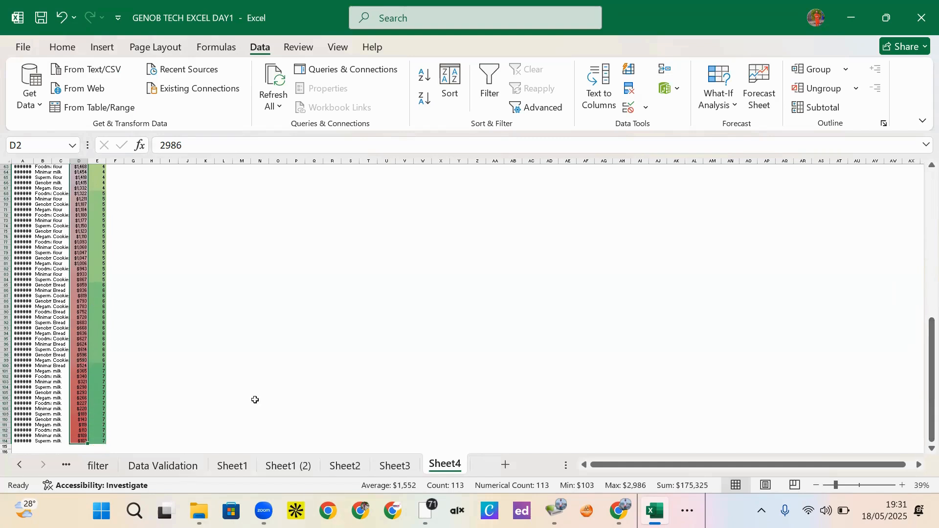
{"action": "left_click_drag", "start_coordinate": [917, 371], "coordinate": [899, 207]}
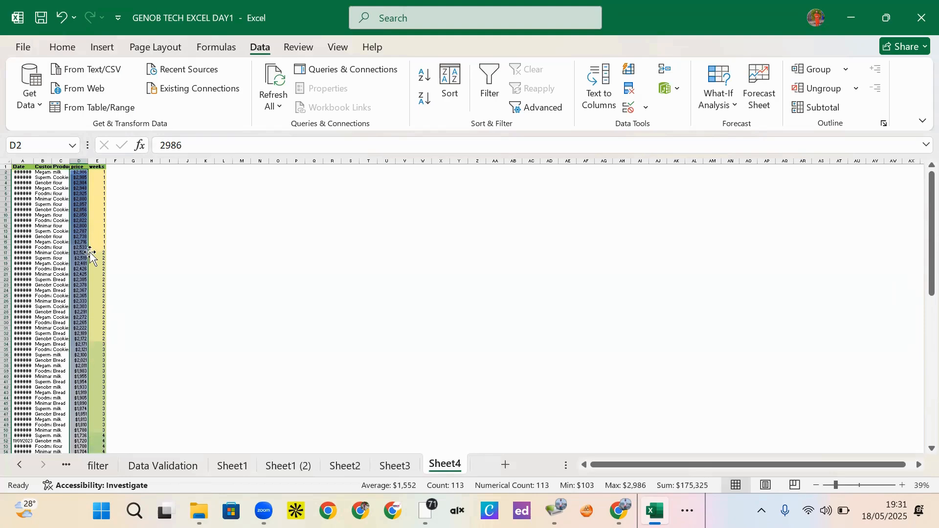
{"action": "left_click_drag", "start_coordinate": [919, 271], "coordinate": [918, 426]}
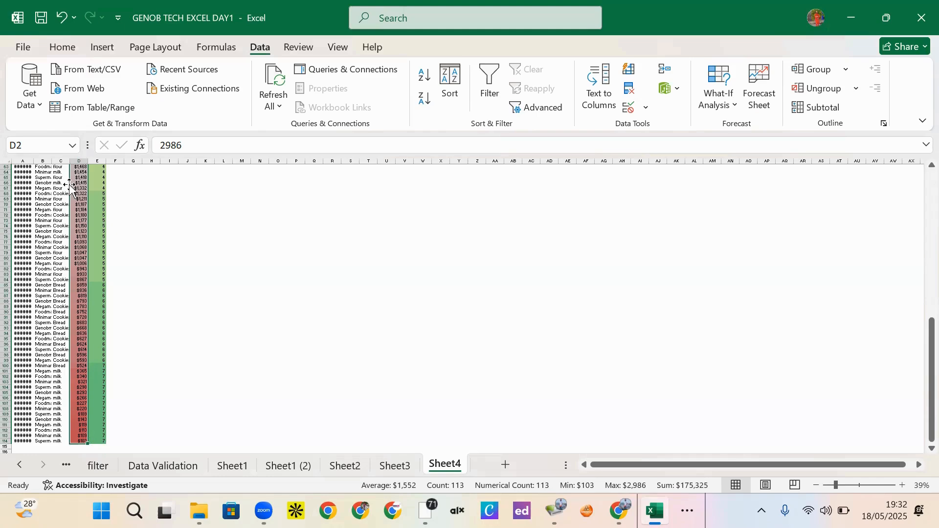
{"action": "left_click", "coordinate": [85, 188]}
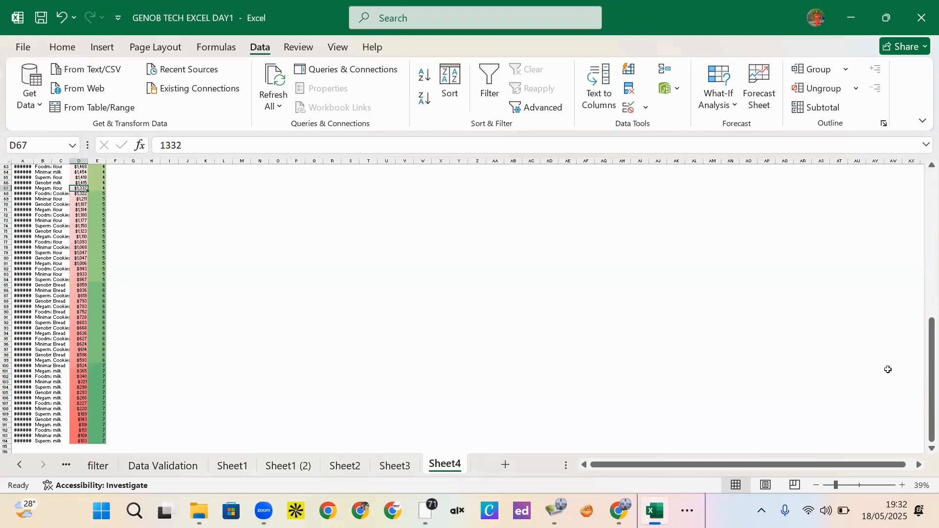
{"action": "scroll", "coordinate": [888, 370], "scroll_direction": "up", "scroll_amount": 1}
{"action": "scroll", "coordinate": [888, 370], "scroll_direction": "up", "scroll_amount": 2}
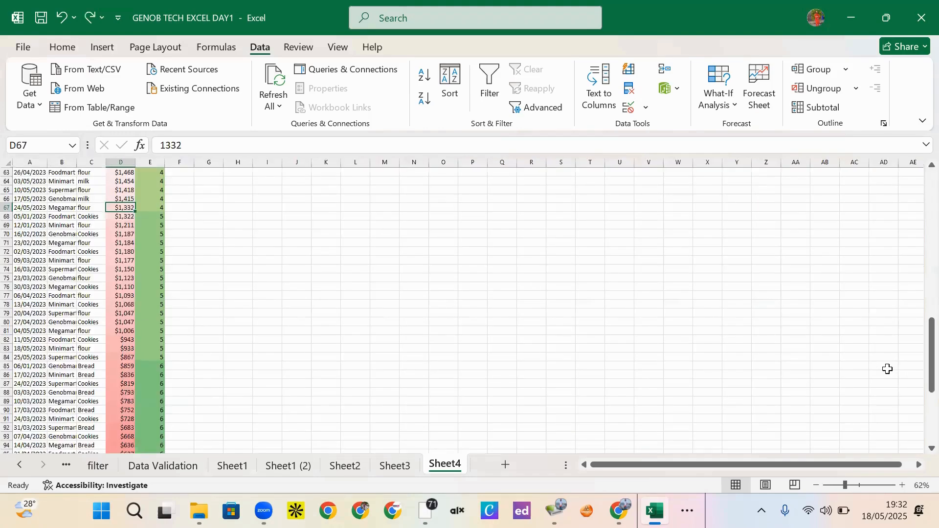
{"action": "scroll", "coordinate": [887, 369], "scroll_direction": "up", "scroll_amount": 3}
Undo the descending sort and sort the prices from smallest to largest, continuing with the current selection only.
{"action": "key", "text": "ctrl+z"}
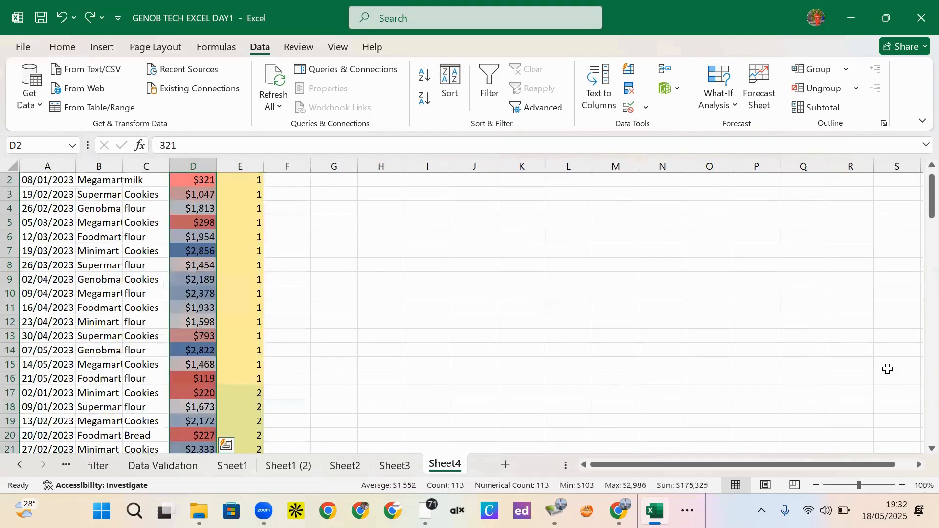
{"action": "left_click", "coordinate": [424, 78]}
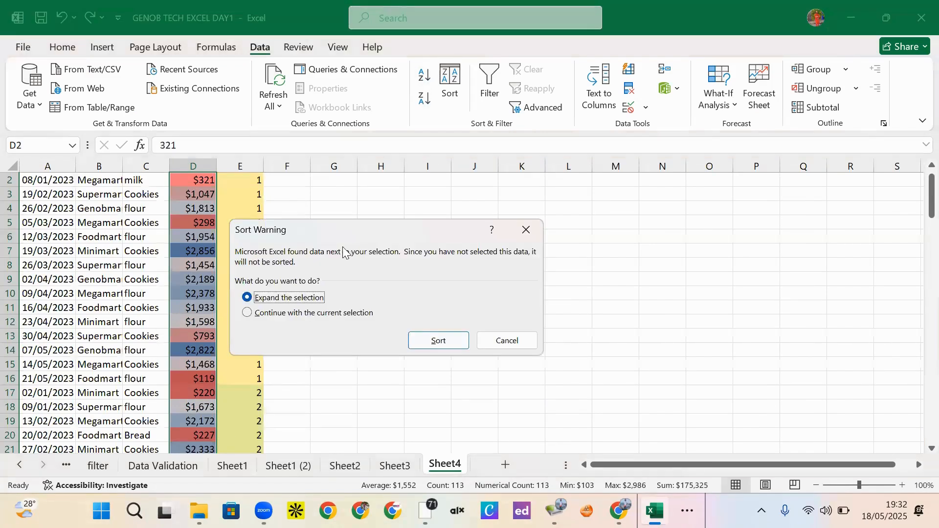
{"action": "left_click", "coordinate": [322, 317]}
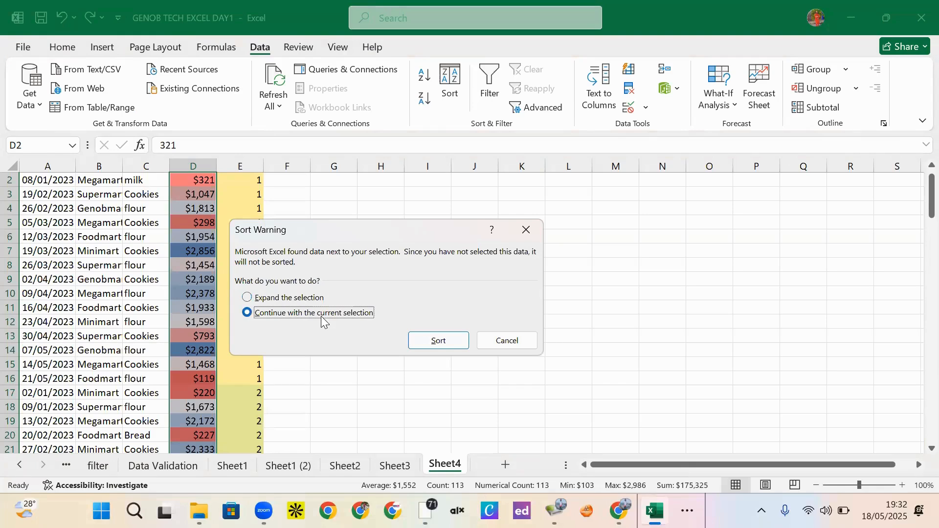
{"action": "left_click", "coordinate": [436, 342]}
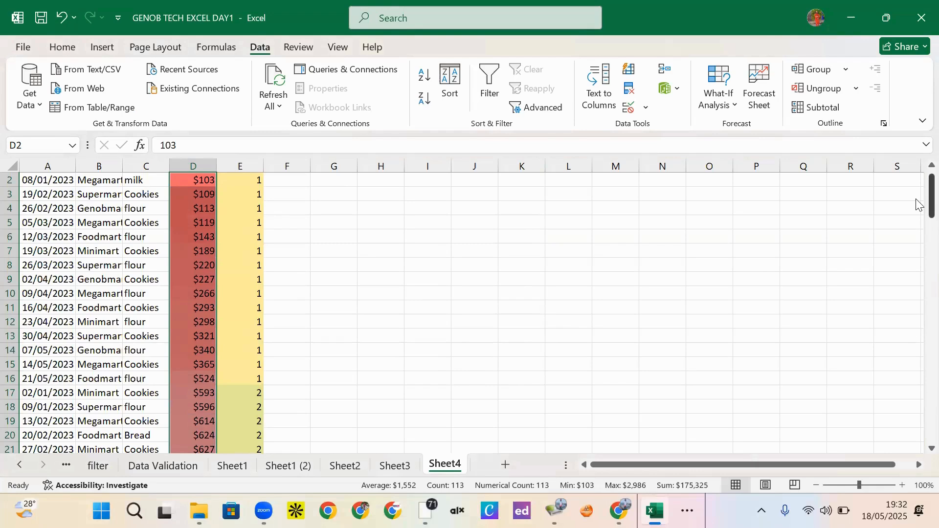
{"action": "left_click_drag", "start_coordinate": [917, 205], "coordinate": [917, 204]}
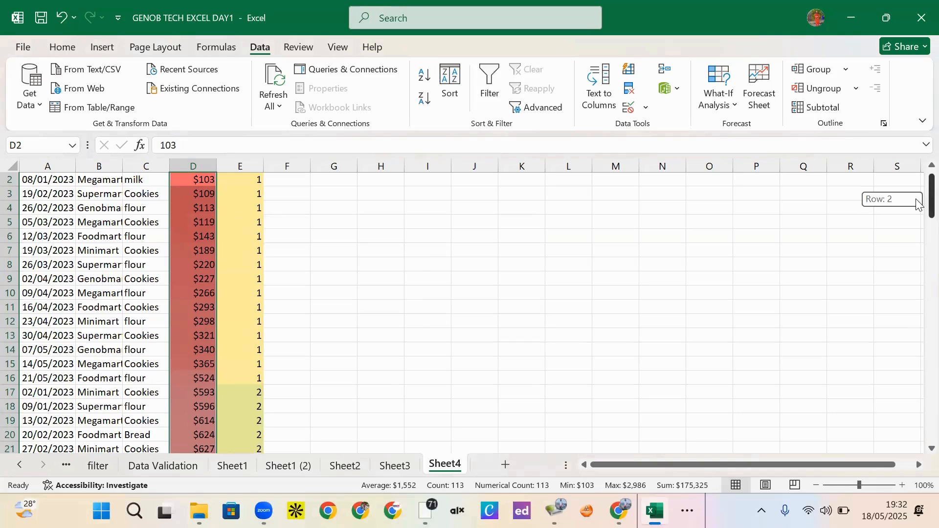
{"action": "left_click_drag", "start_coordinate": [917, 204], "coordinate": [918, 443]}
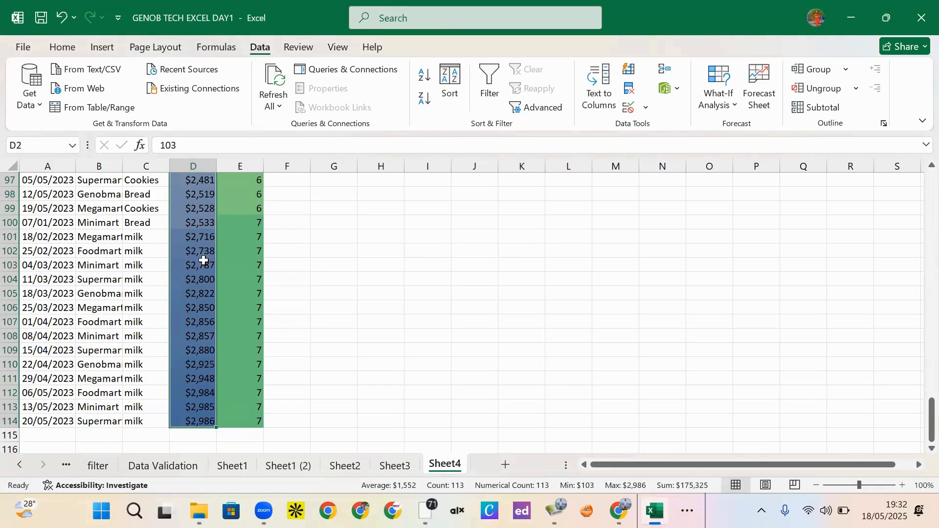
{"action": "left_click", "coordinate": [392, 258]}
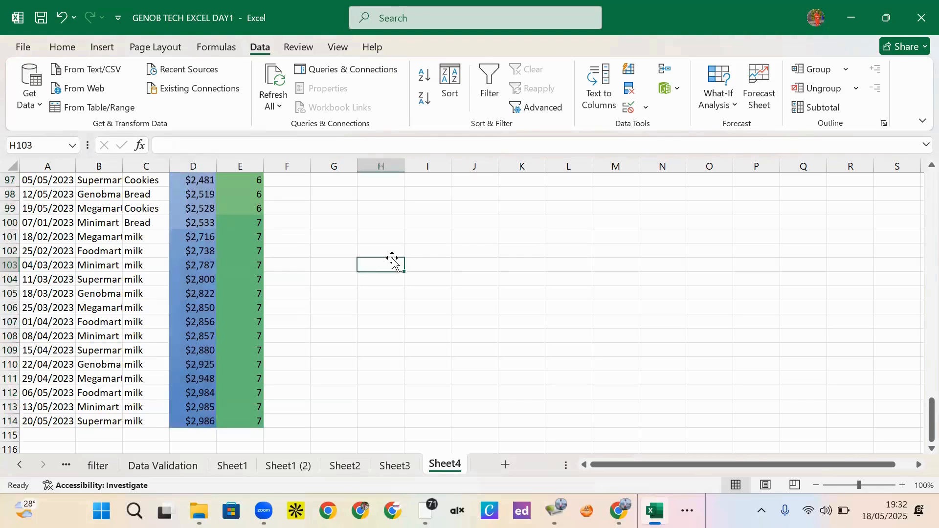
Insert a scatter chart from the price and weeks columns, including headers, in D1:E114.
{"action": "left_click_drag", "start_coordinate": [918, 421], "coordinate": [891, 184]}
{"action": "left_click", "coordinate": [203, 177]}
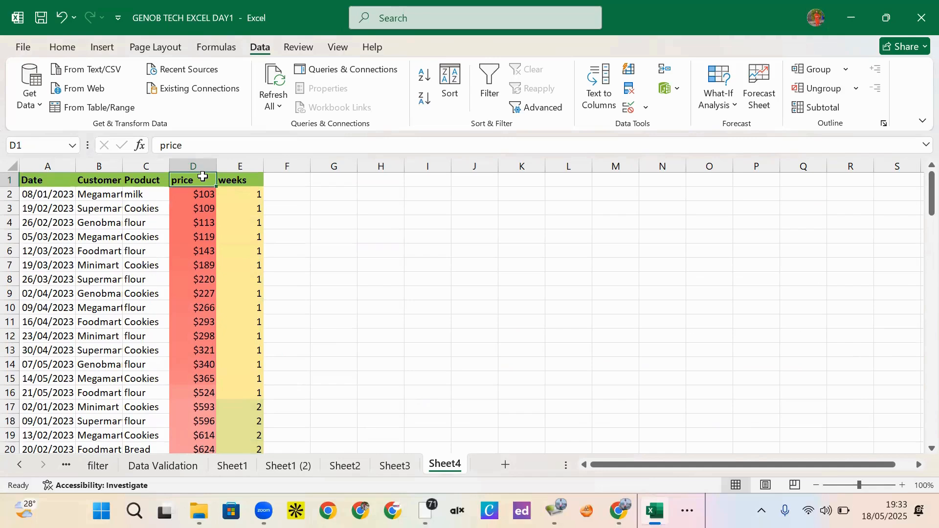
{"action": "key", "text": "shift+Right"}
{"action": "key", "text": "ctrl+shift+Down"}
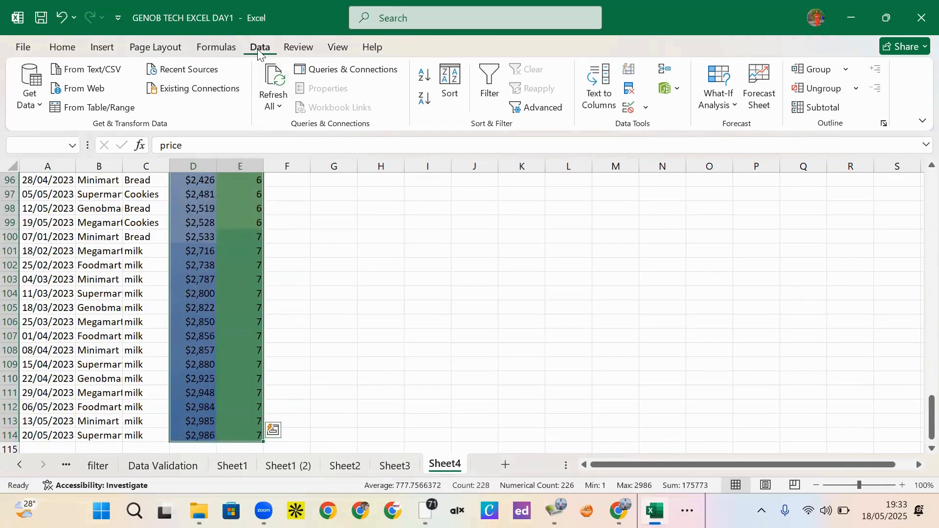
{"action": "left_click", "coordinate": [103, 49]}
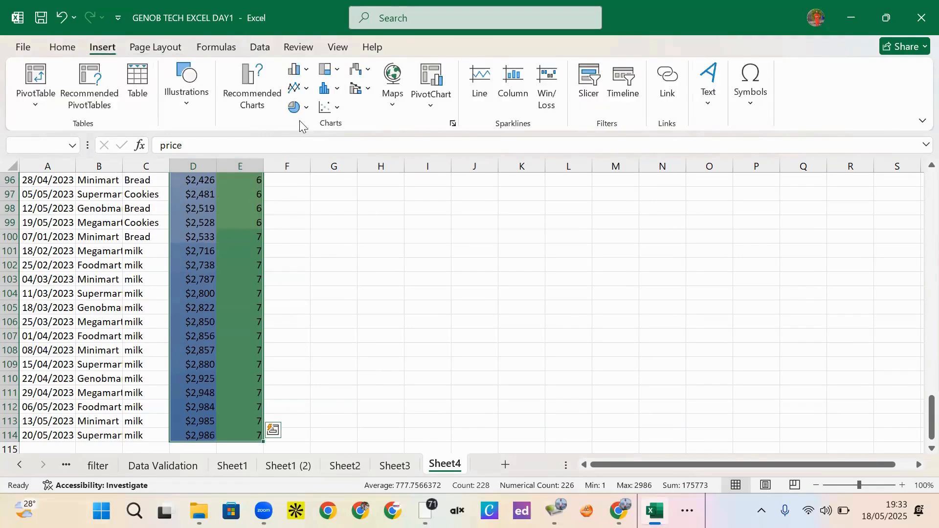
{"action": "left_click", "coordinate": [329, 112]}
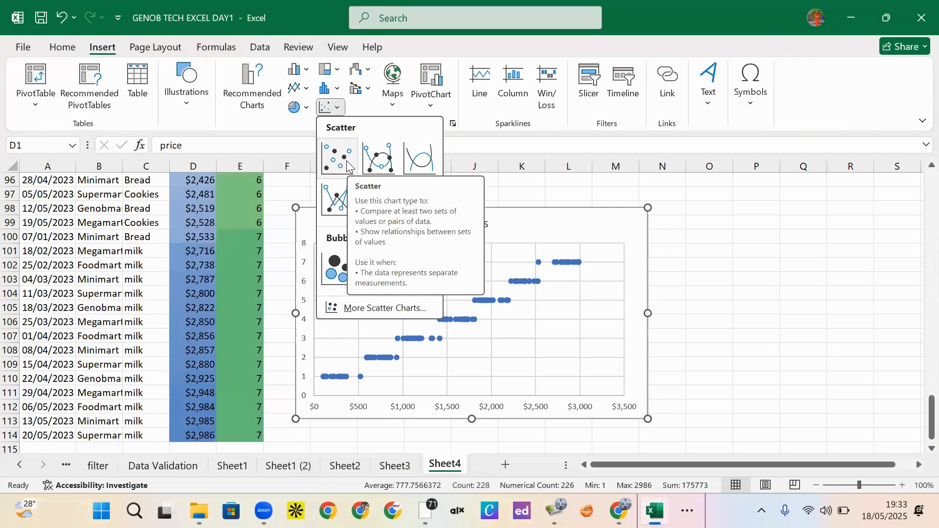
{"action": "left_click", "coordinate": [346, 161]}
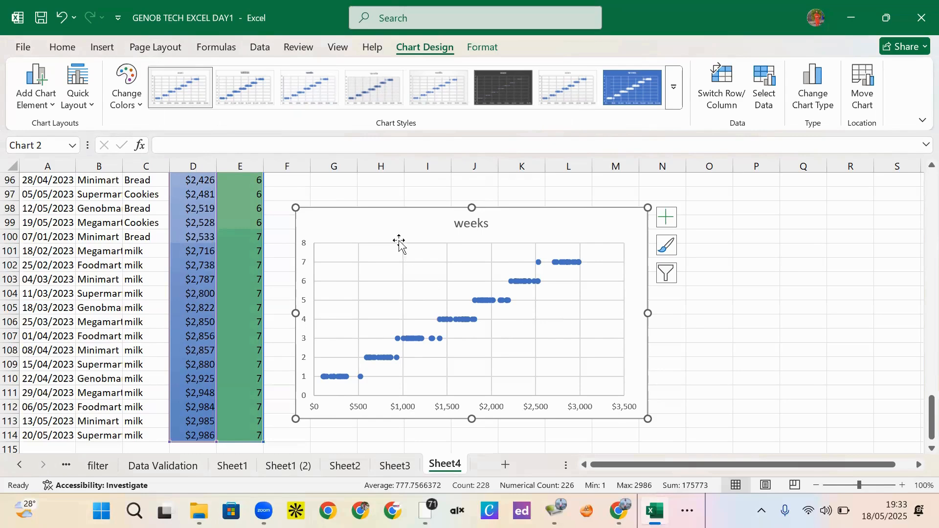
Add a trendline to the scatter chart, and delete the chart.
{"action": "left_click", "coordinate": [667, 218]}
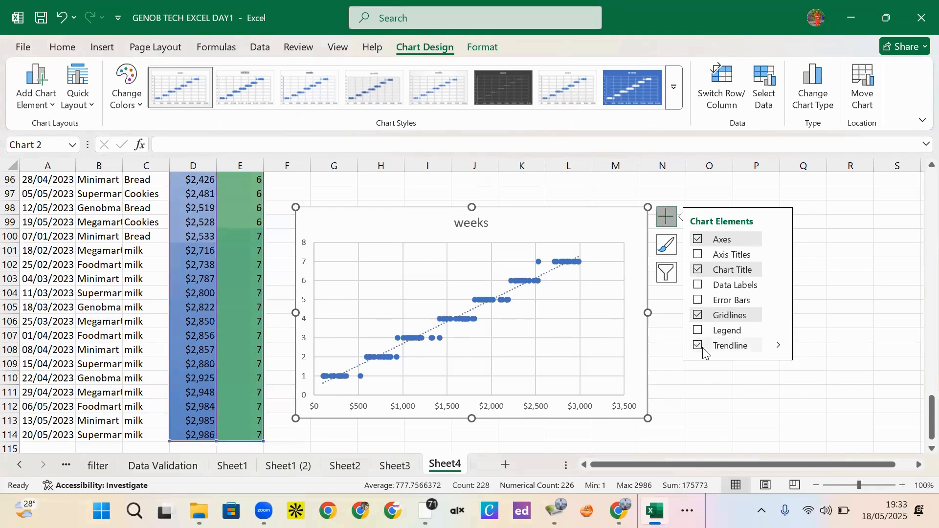
{"action": "left_click", "coordinate": [698, 346]}
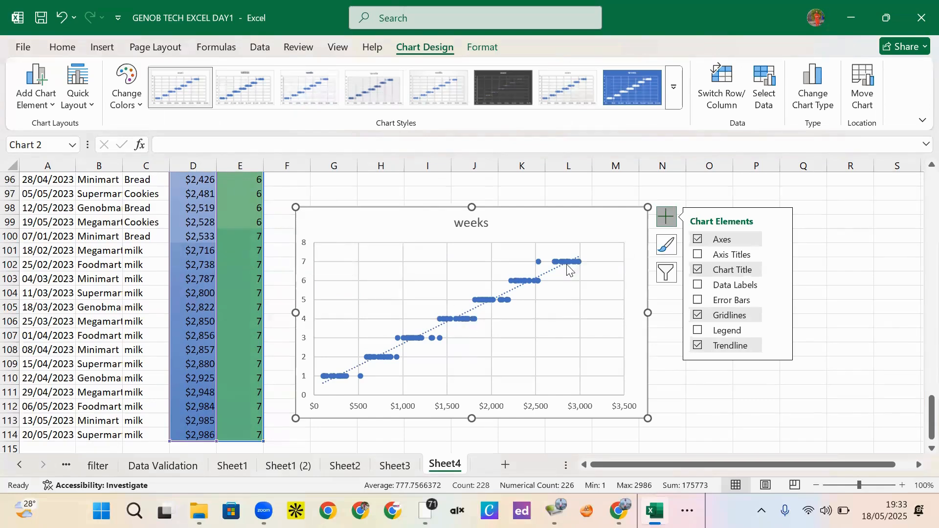
{"action": "left_click", "coordinate": [645, 208]}
{"action": "key", "text": "Delete"}
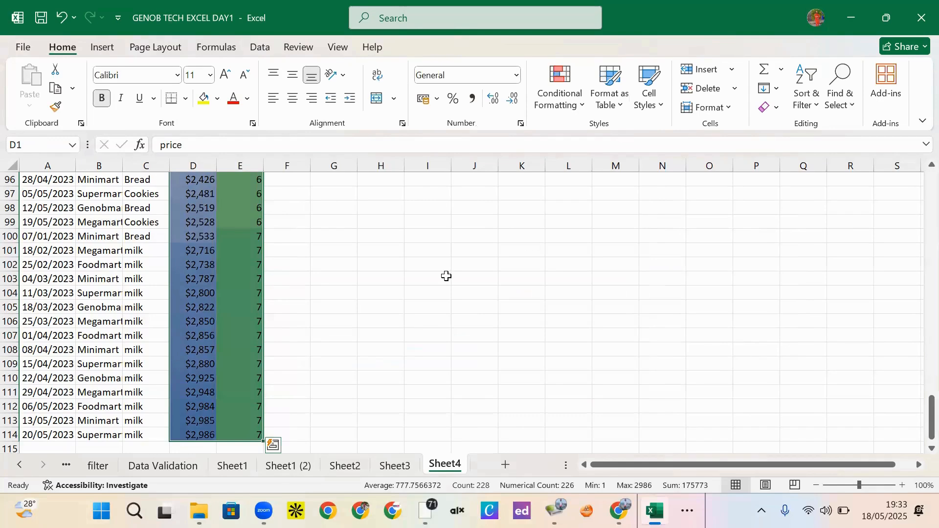
Undo the scatter chart, the color scales on the price and weeks columns, and the sorting of the Sheet4 table.
{"action": "key", "text": "ctrl+z"}
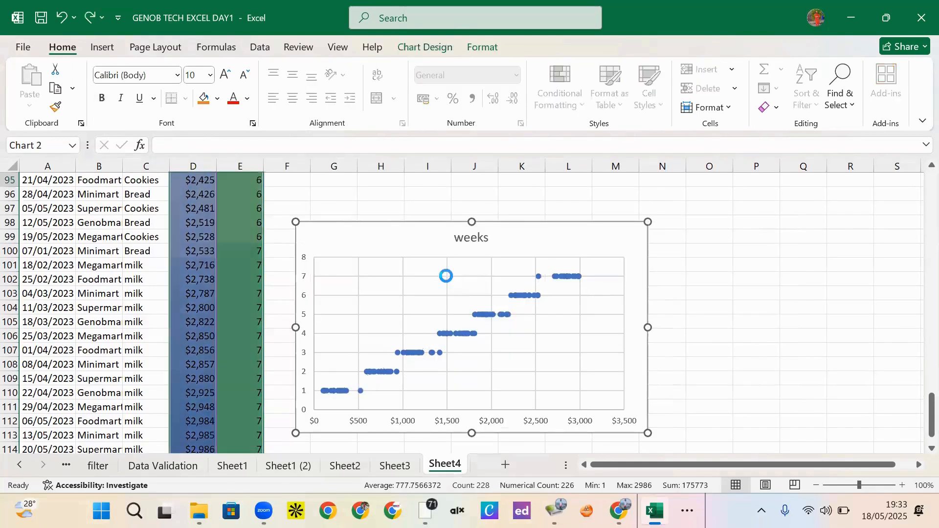
{"action": "key", "text": "ctrl+y"}
{"action": "key", "text": "ctrl+z"}
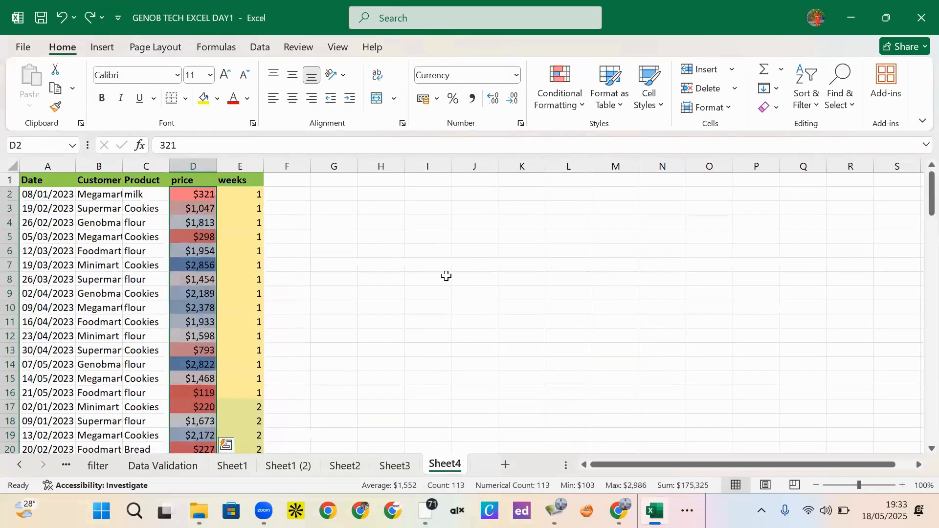
{"action": "key", "text": "ctrl+z"}
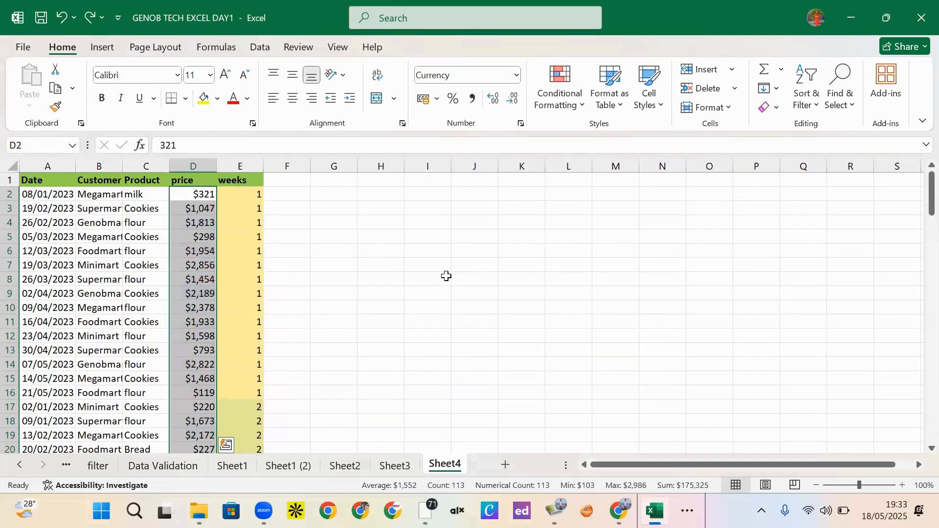
{"action": "key", "text": "ctrl+z"}
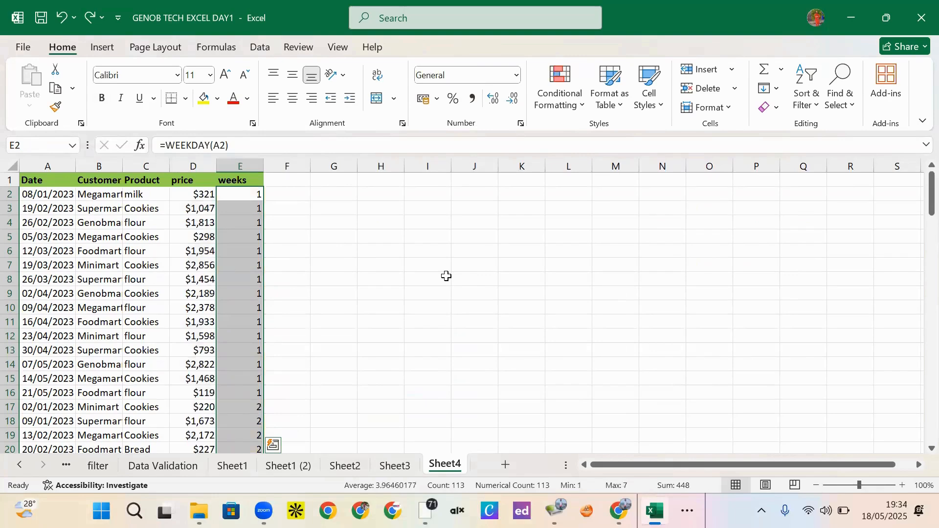
{"action": "key", "text": "ctrl+z"}
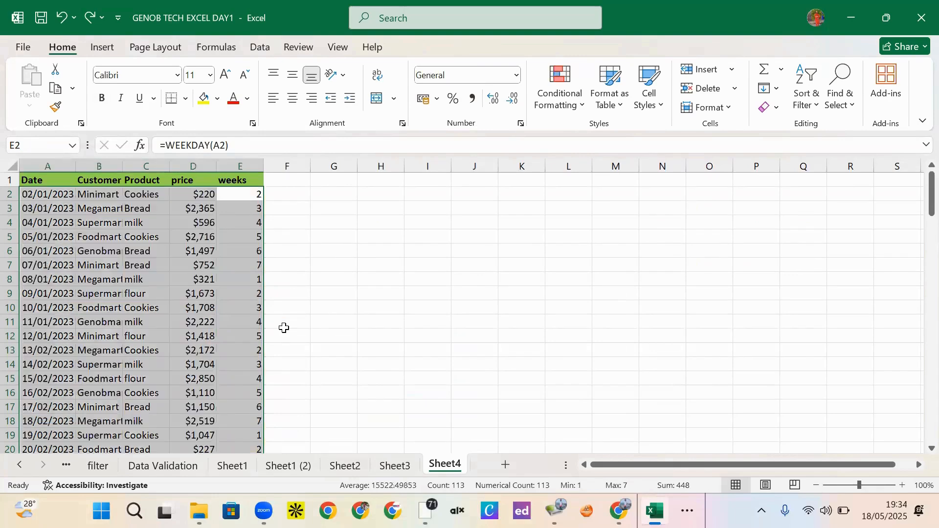
{"action": "key", "text": "ctrl+q"}
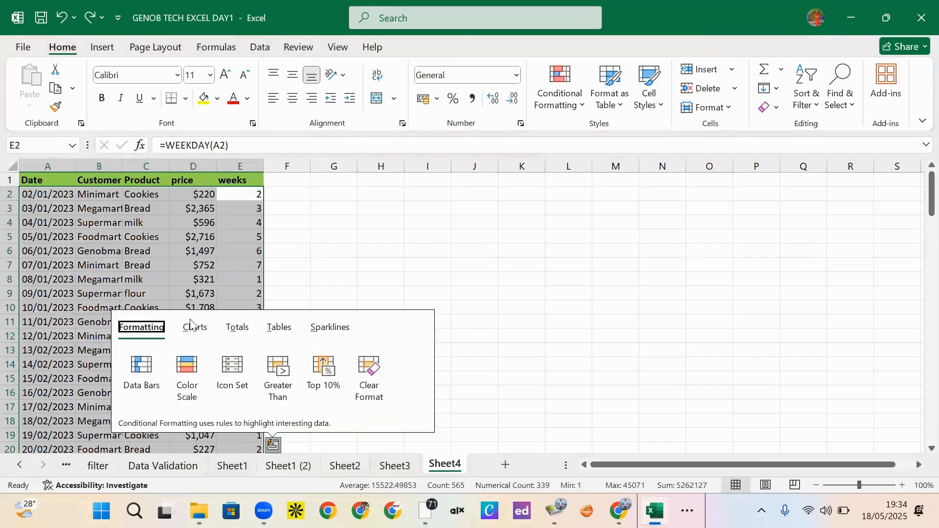
{"action": "left_click", "coordinate": [210, 276]}
Review the icon set options for conditional formatting, and look through Sheet1 and Sheet1 (2) for suitable number data.
{"action": "left_click", "coordinate": [585, 105]}
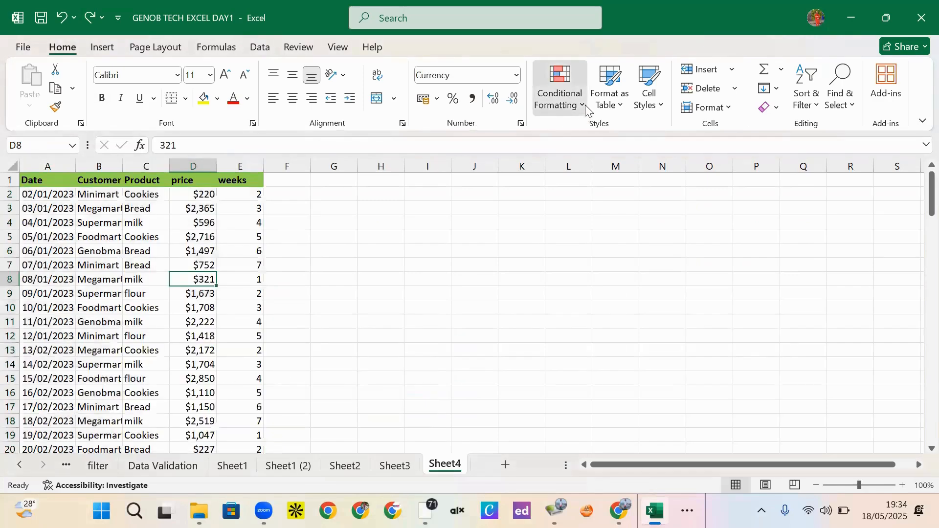
{"action": "mouse_move", "coordinate": [591, 263]}
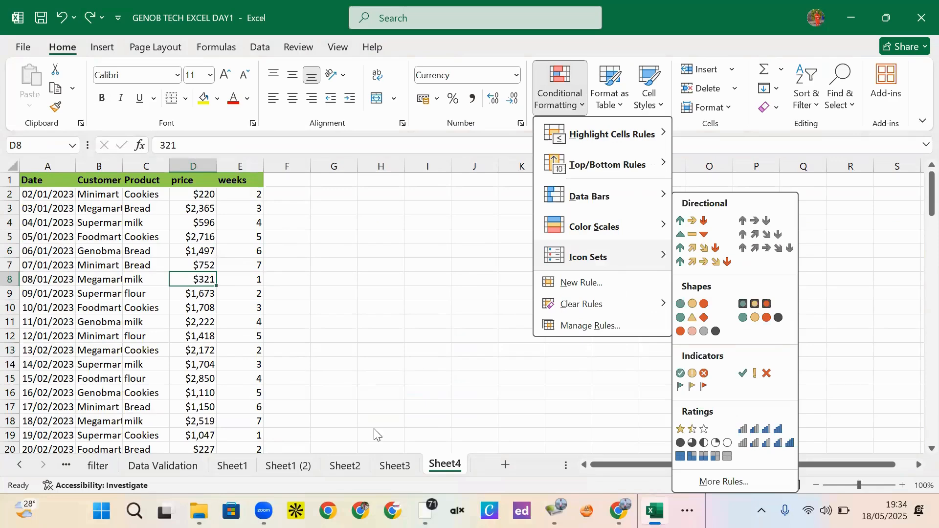
{"action": "left_click", "coordinate": [343, 467]}
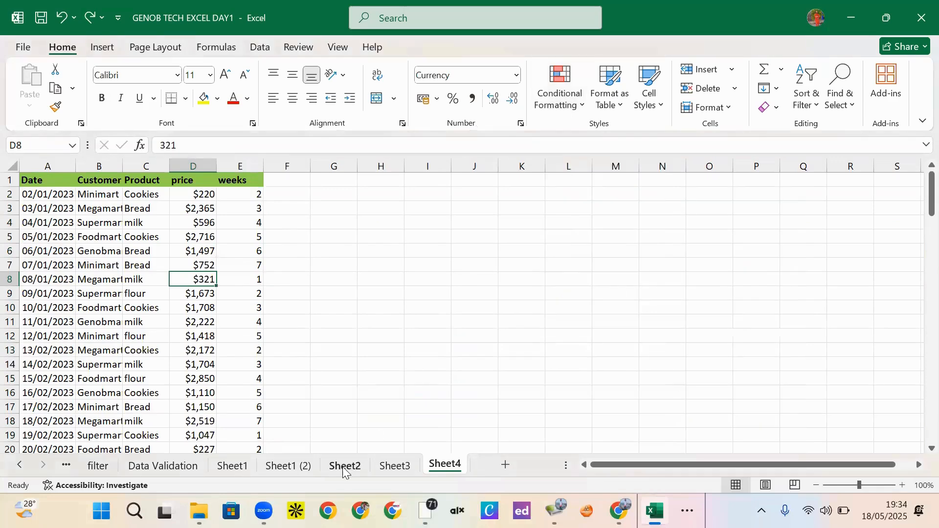
{"action": "left_click", "coordinate": [289, 466]}
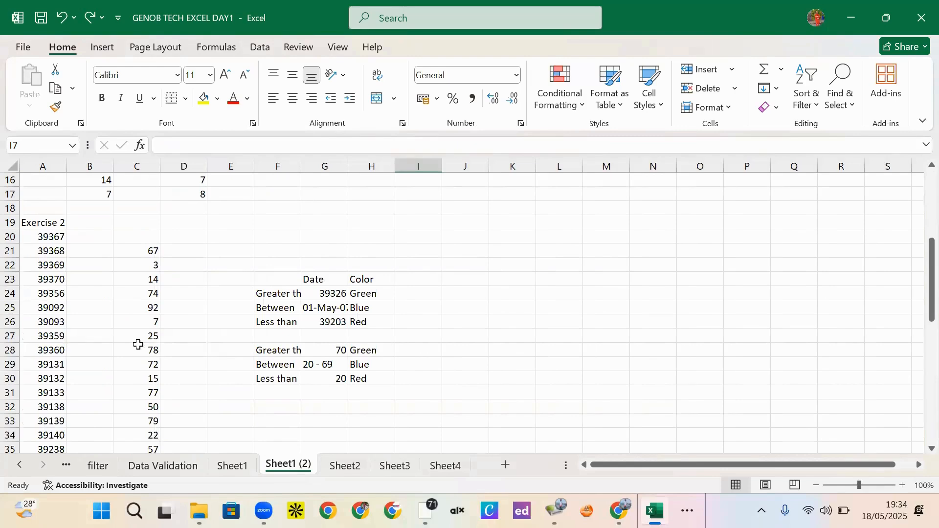
{"action": "left_click", "coordinate": [233, 467]}
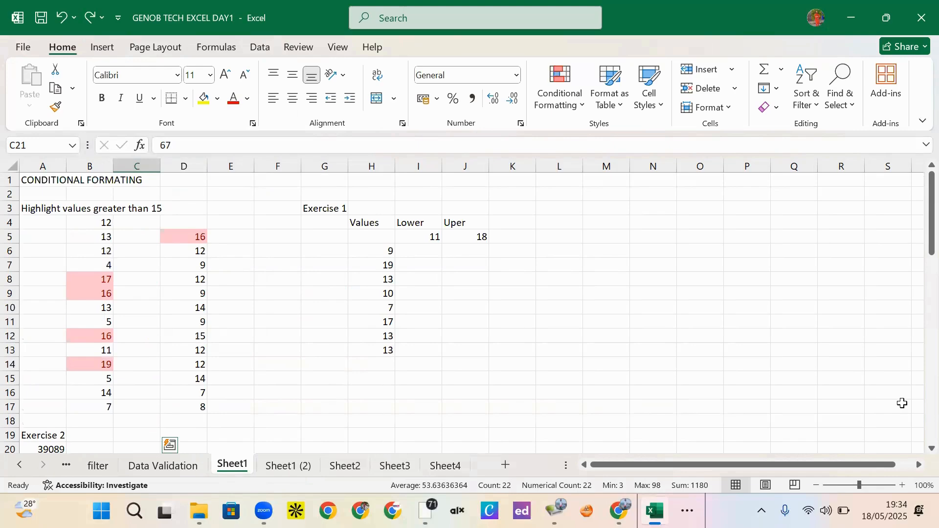
{"action": "left_click_drag", "start_coordinate": [927, 247], "coordinate": [893, 300]}
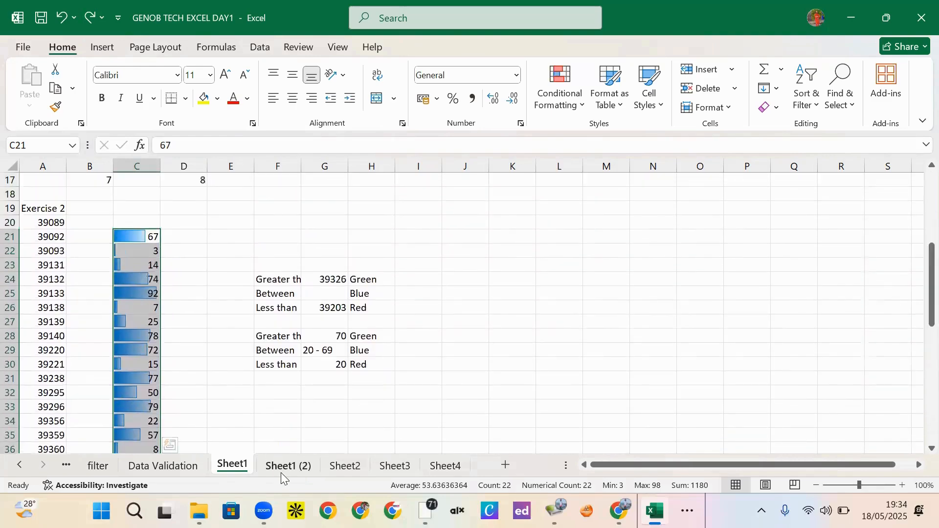
{"action": "left_click", "coordinate": [281, 472]}
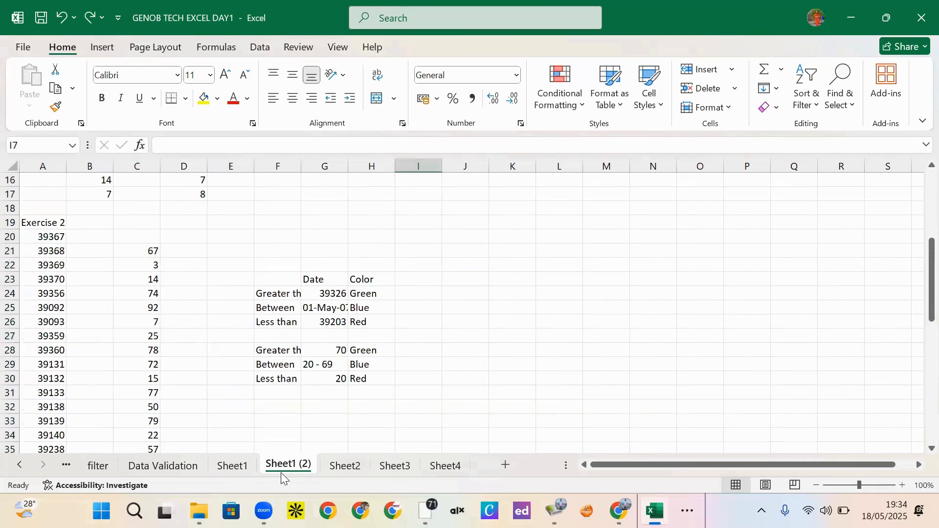
On Sheet2, copy the productivity report figures in B5:G16 and paste them starting at M4.
{"action": "left_click", "coordinate": [336, 467]}
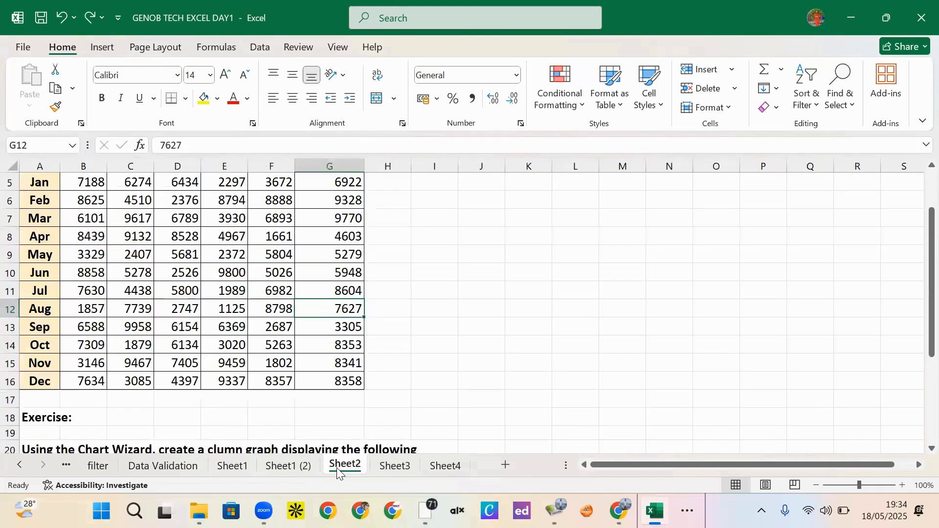
{"action": "left_click", "coordinate": [266, 292]}
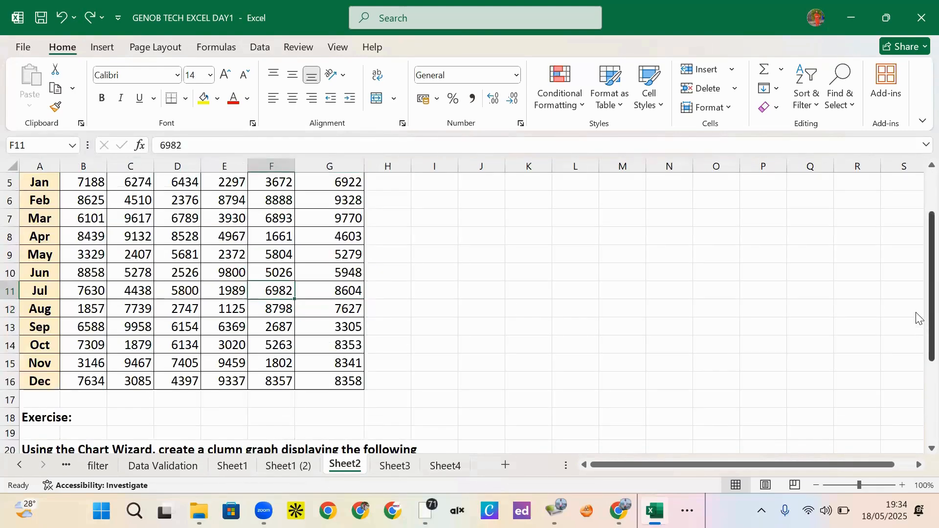
{"action": "scroll", "coordinate": [916, 293], "scroll_direction": "up", "scroll_amount": 2}
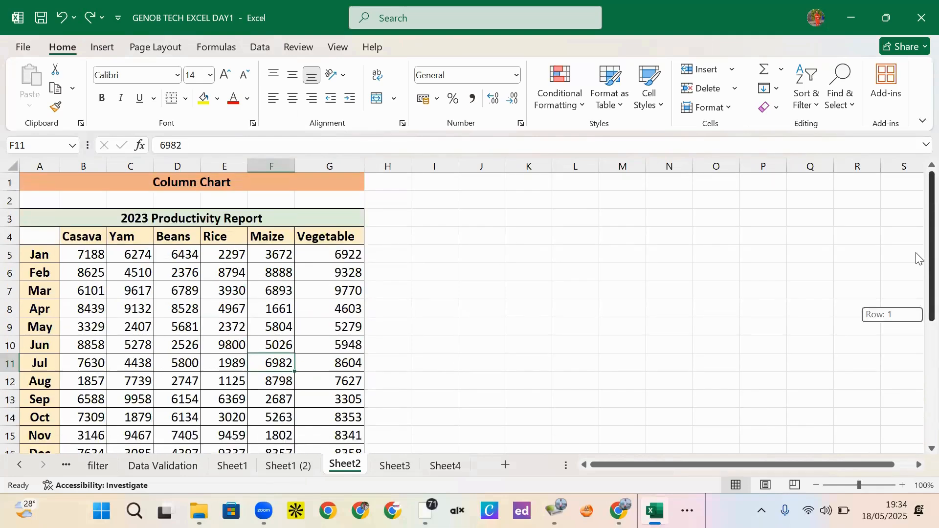
{"action": "left_click_drag", "start_coordinate": [918, 274], "coordinate": [918, 323]}
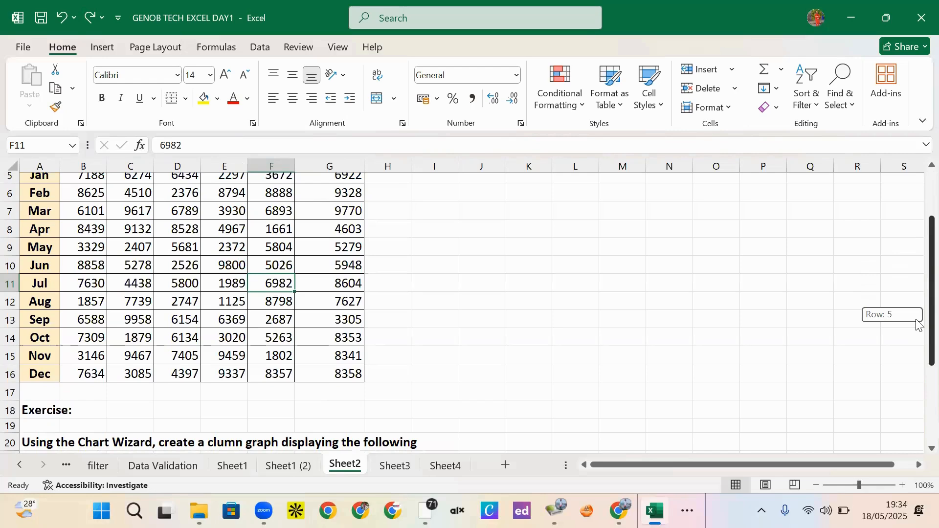
{"action": "left_click_drag", "start_coordinate": [917, 323], "coordinate": [916, 293]}
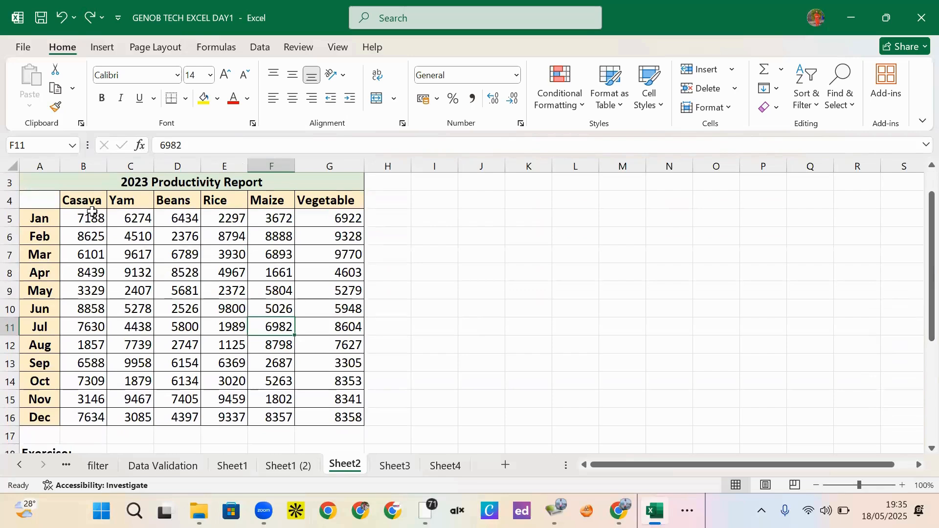
{"action": "left_click", "coordinate": [92, 215]}
{"action": "left_click_drag", "start_coordinate": [80, 216], "coordinate": [335, 411]}
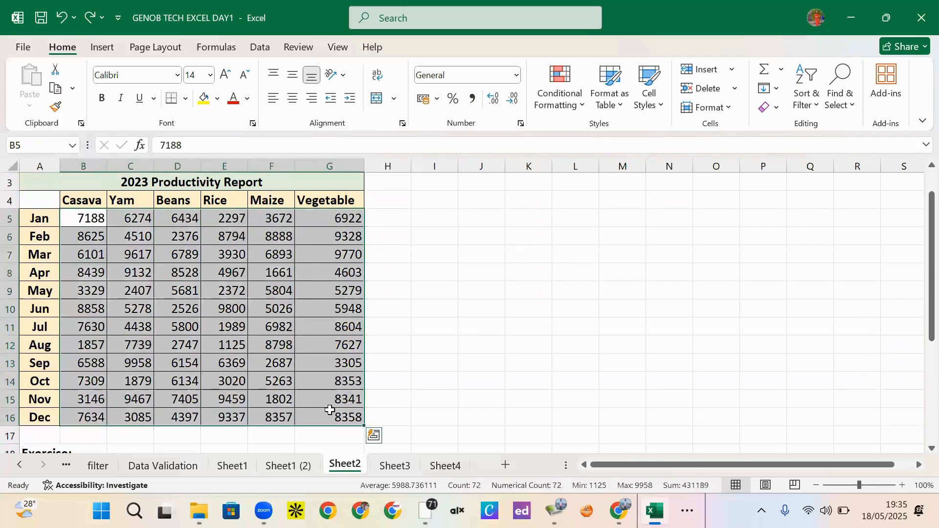
{"action": "key", "text": "ctrl+c"}
{"action": "left_click", "coordinate": [330, 409], "text": "ctrl"}
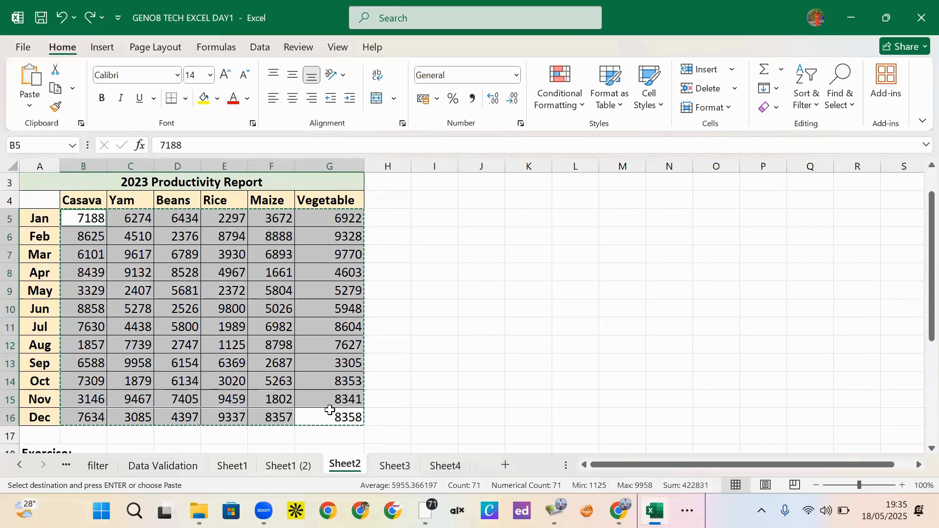
{"action": "left_click", "coordinate": [625, 204]}
{"action": "key", "text": "Return"}
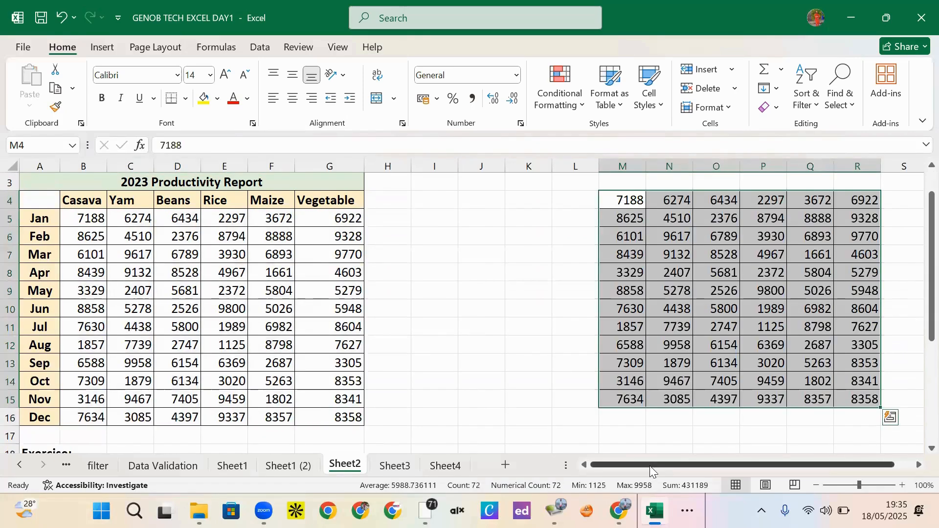
Enter three people's first names as row labels in L4:L6, beside the copied figures.
{"action": "left_click_drag", "start_coordinate": [649, 465], "coordinate": [695, 467]}
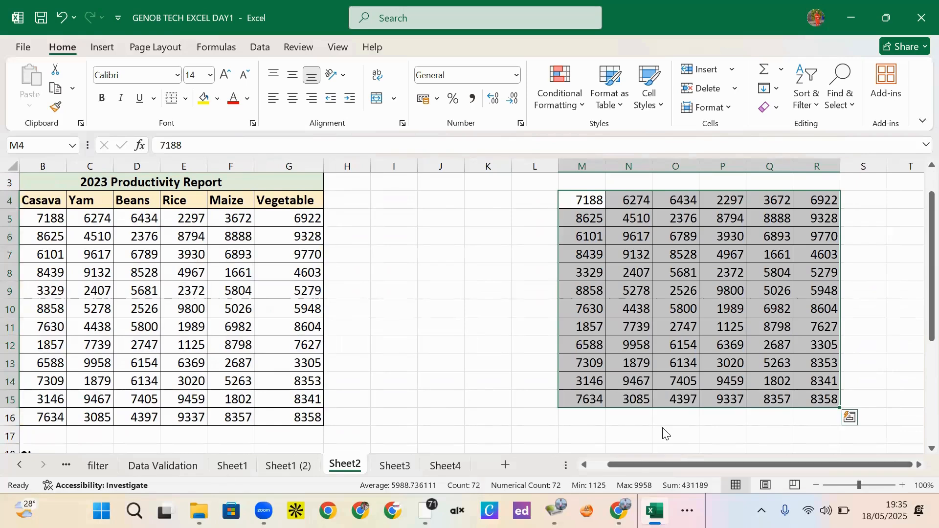
{"action": "left_click", "coordinate": [536, 204]}
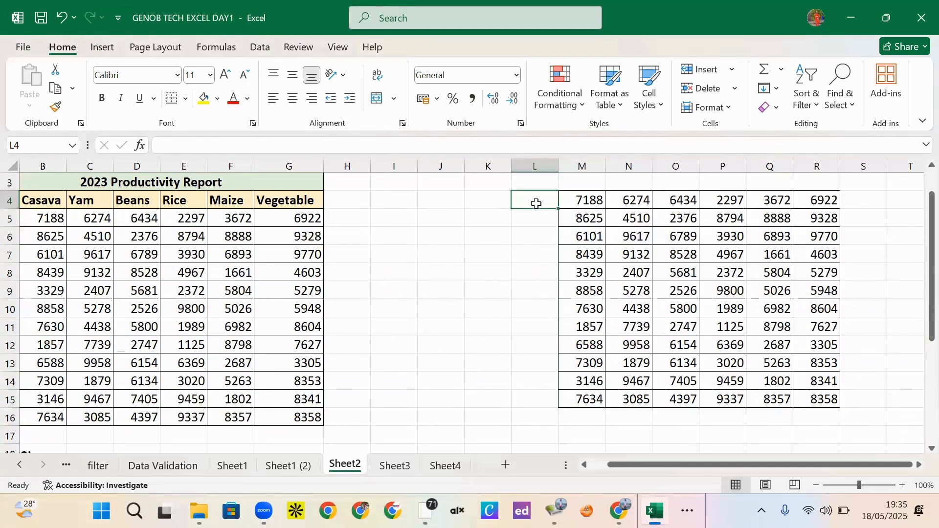
{"action": "type", "text": "Gen"}
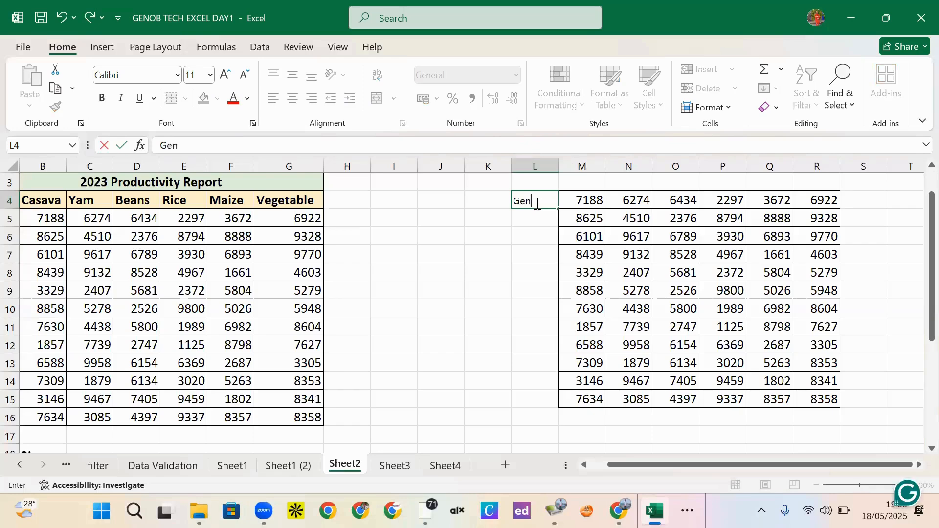
{"action": "key", "text": "BackSpace"}
{"action": "type", "text": "nesis"}
{"action": "left_click", "coordinate": [535, 219]}
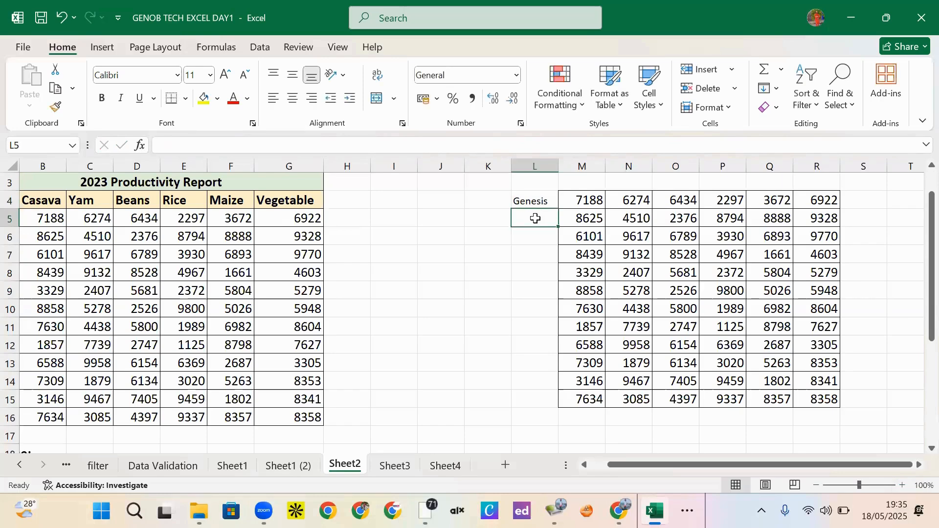
{"action": "type", "text": "Ra"}
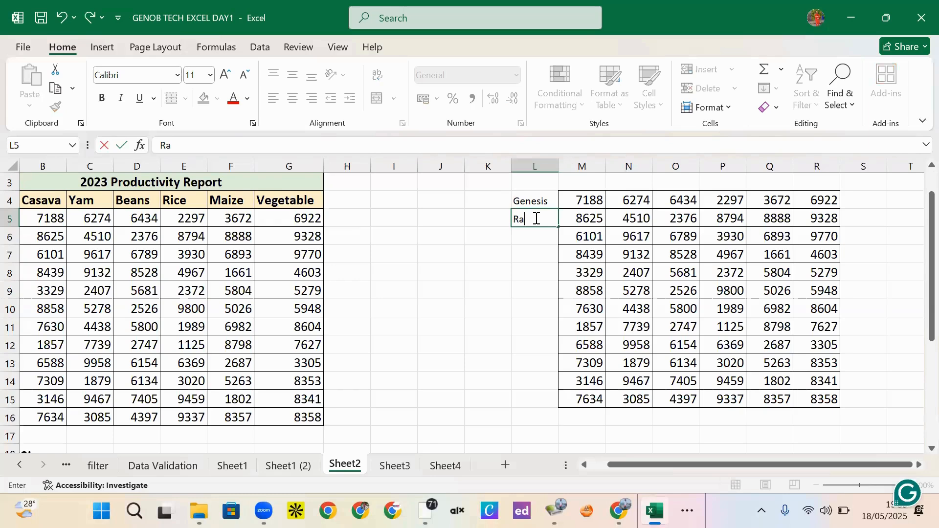
{"action": "type", "text": "ph"}
{"action": "key", "text": "Return"}
{"action": "type", "text": "Gina"}
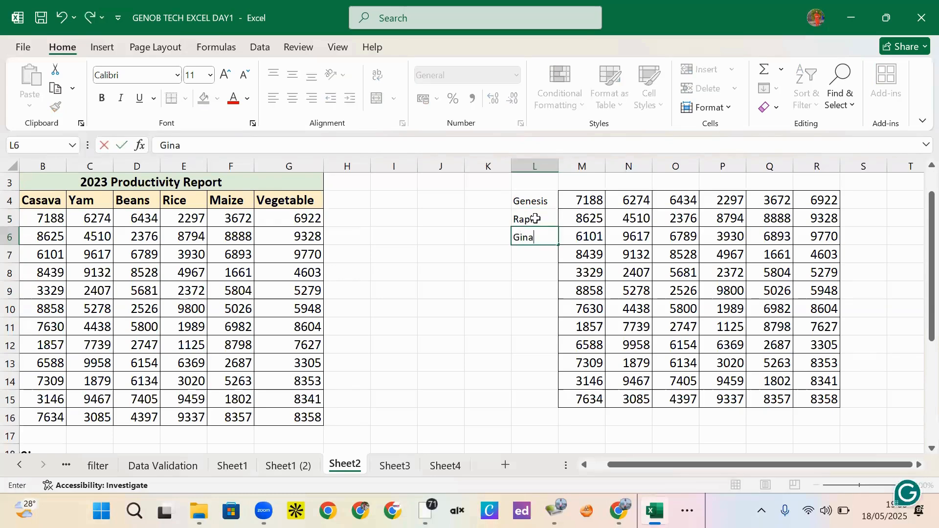
{"action": "key", "text": "Return"}
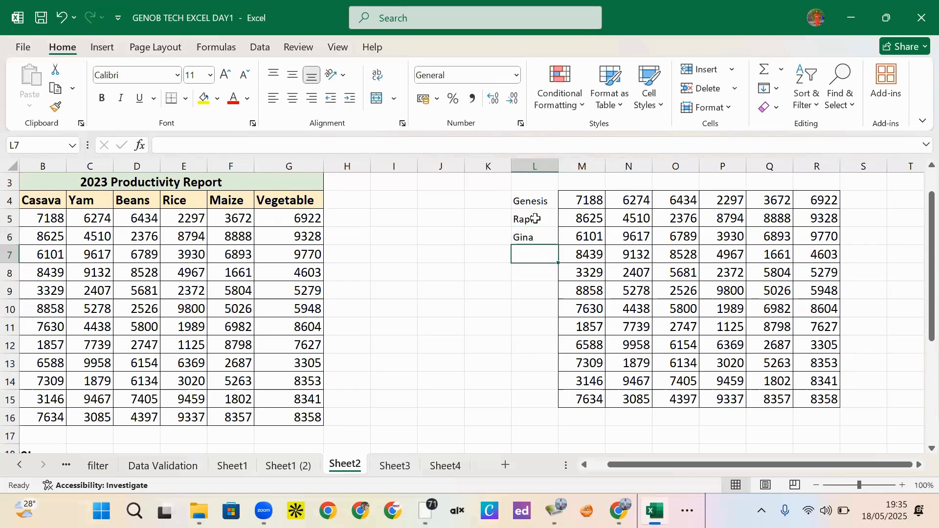
Enter Prof as the fourth row label in L7, and fill the four labels down through L15.
{"action": "type", "text": "E"}
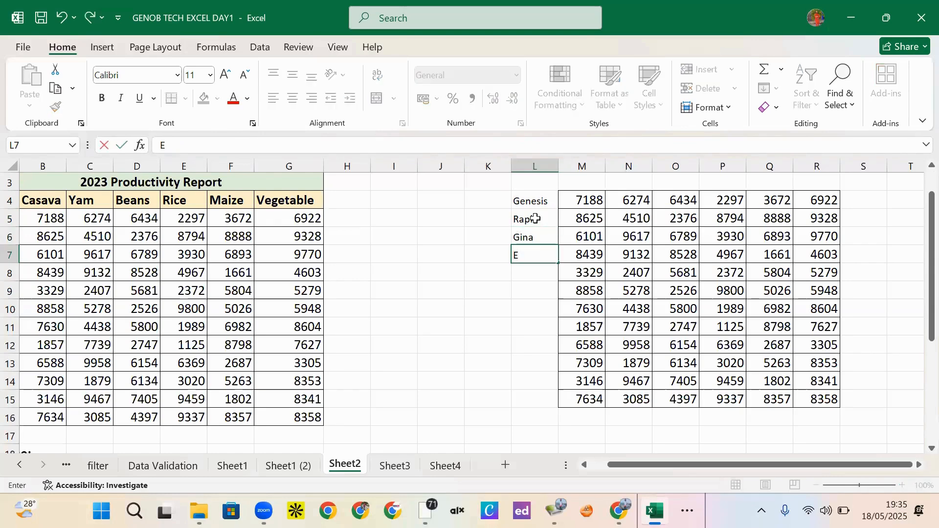
{"action": "key", "text": "Return"}
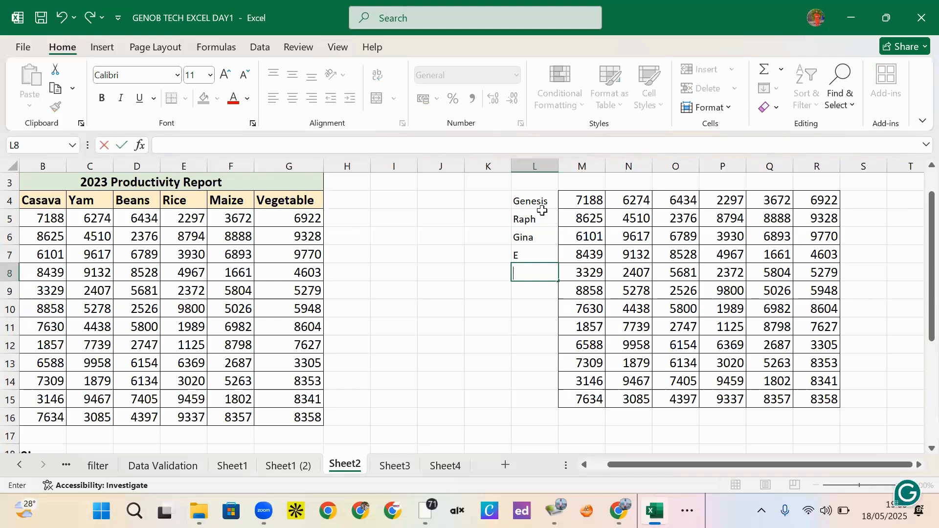
{"action": "left_click", "coordinate": [529, 252]}
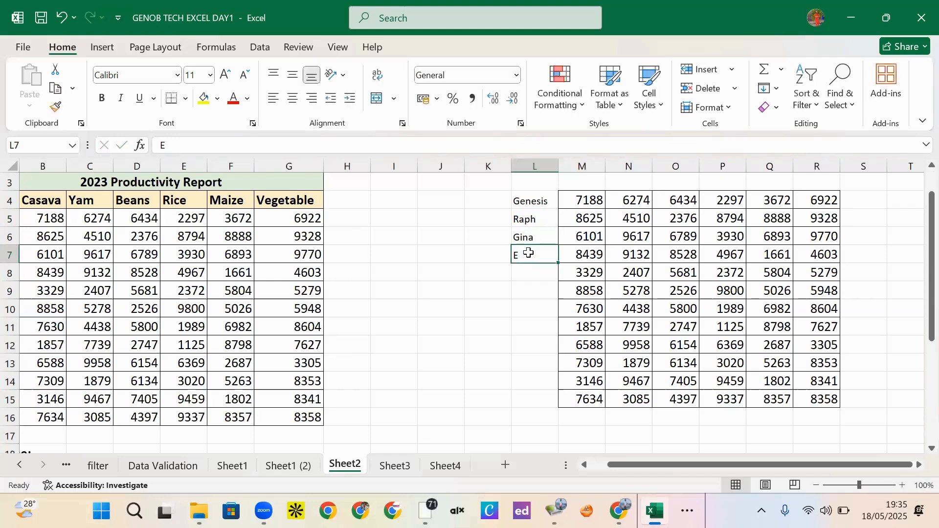
{"action": "type", "text": "Prof"}
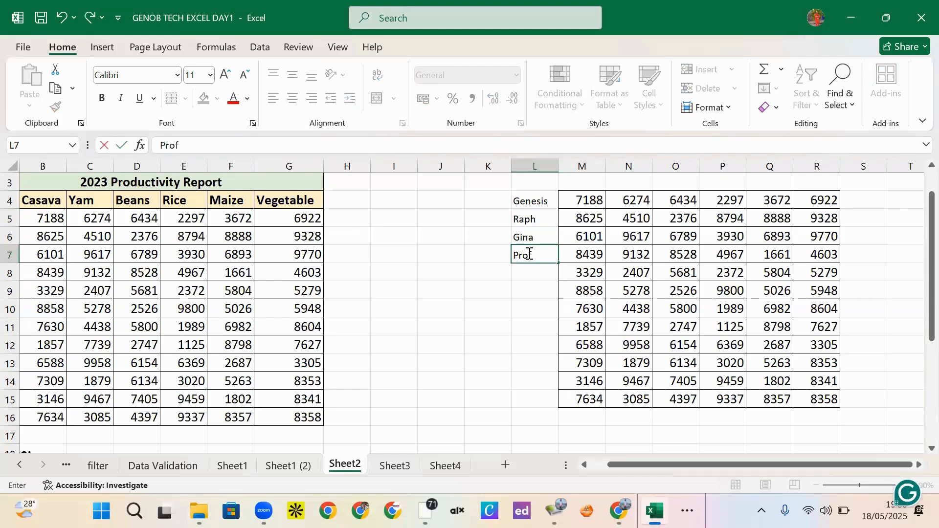
{"action": "key", "text": "Return"}
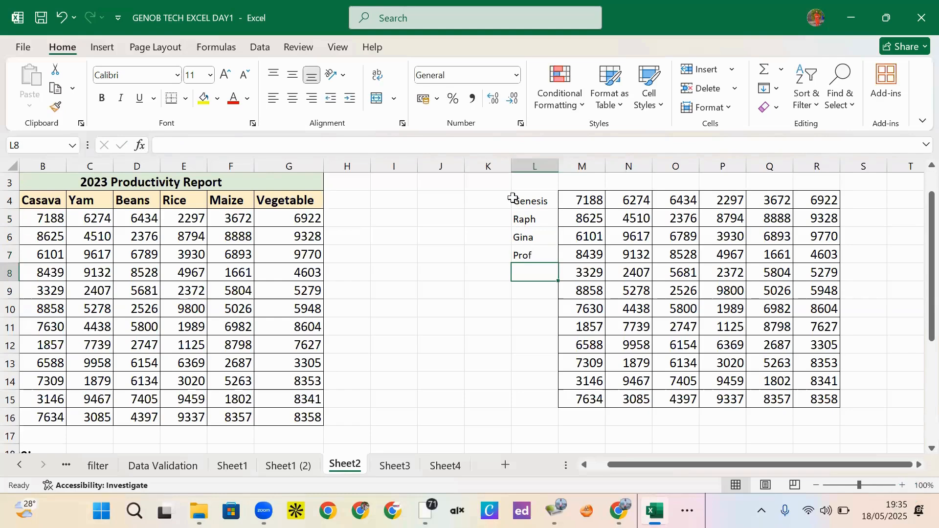
{"action": "left_click_drag", "start_coordinate": [519, 200], "coordinate": [557, 411]}
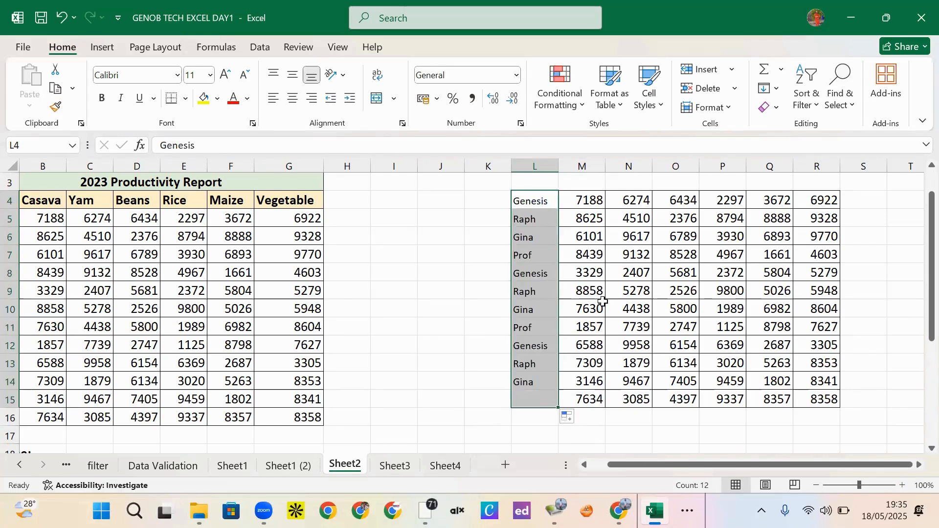
{"action": "left_click", "coordinate": [653, 350]}
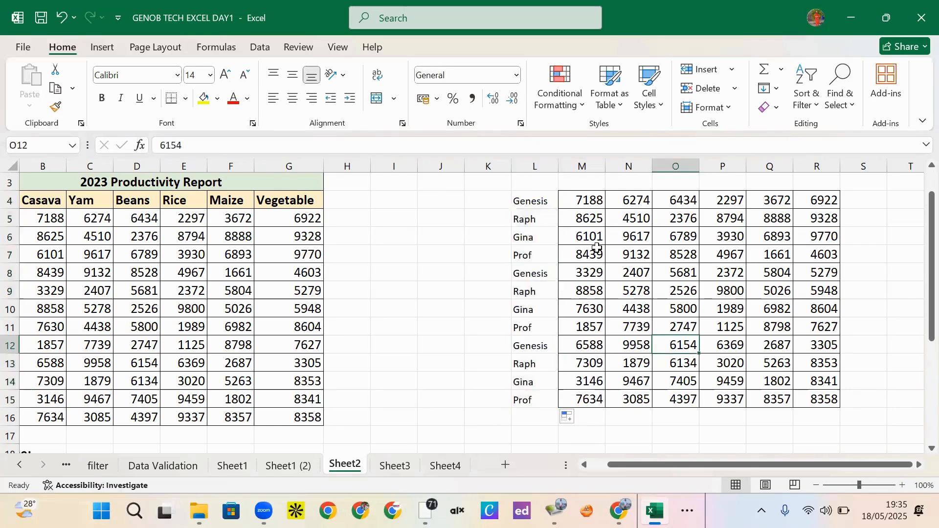
Enter SALE PERSON in L3 as the heading of the name column.
{"action": "left_click", "coordinate": [534, 188]}
{"action": "type", "text": "NA"}
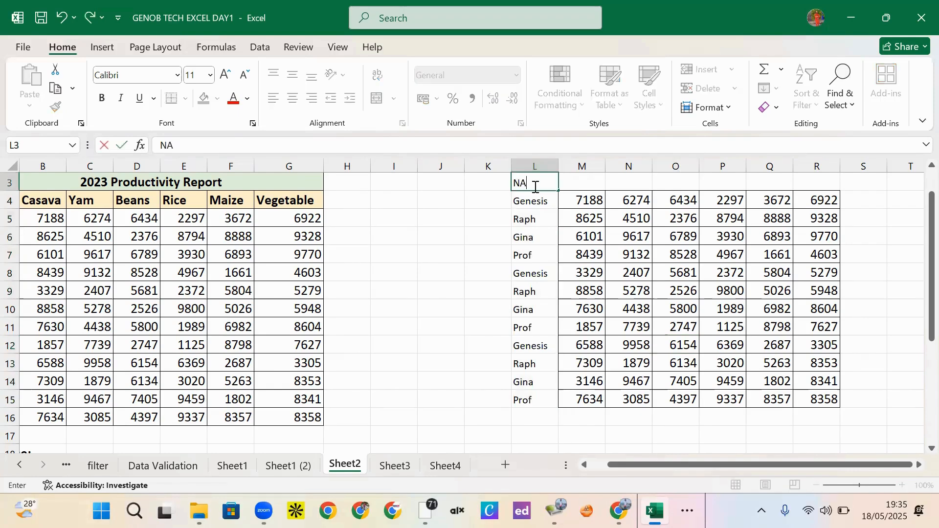
{"action": "type", "text": "ME"}
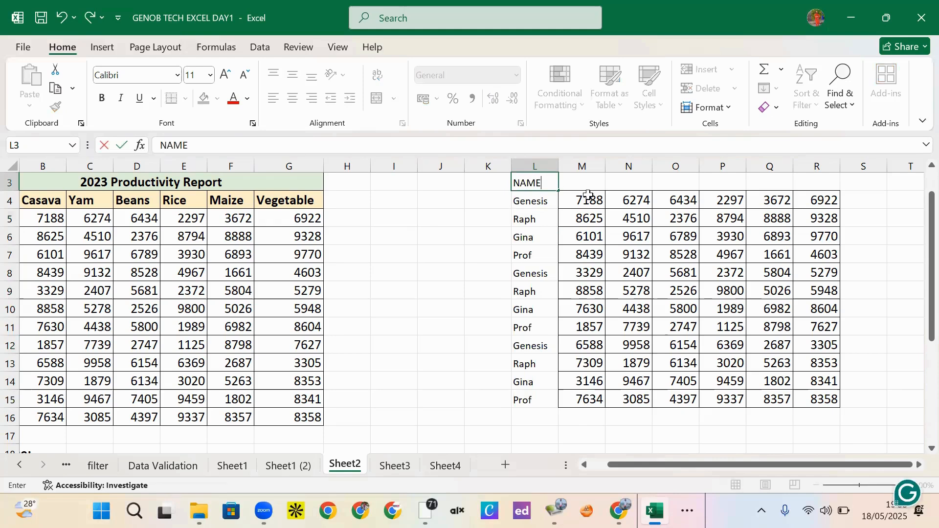
{"action": "key", "text": "BackSpace"}
{"action": "key", "text": "BackSpace"}
{"action": "key", "text": "BackSpace"}
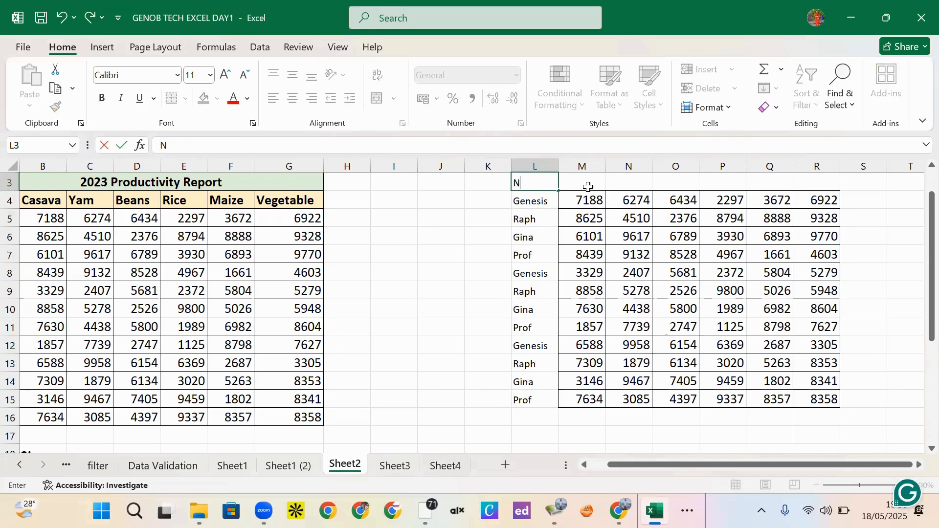
{"action": "key", "text": "BackSpace"}
{"action": "type", "text": "SA"}
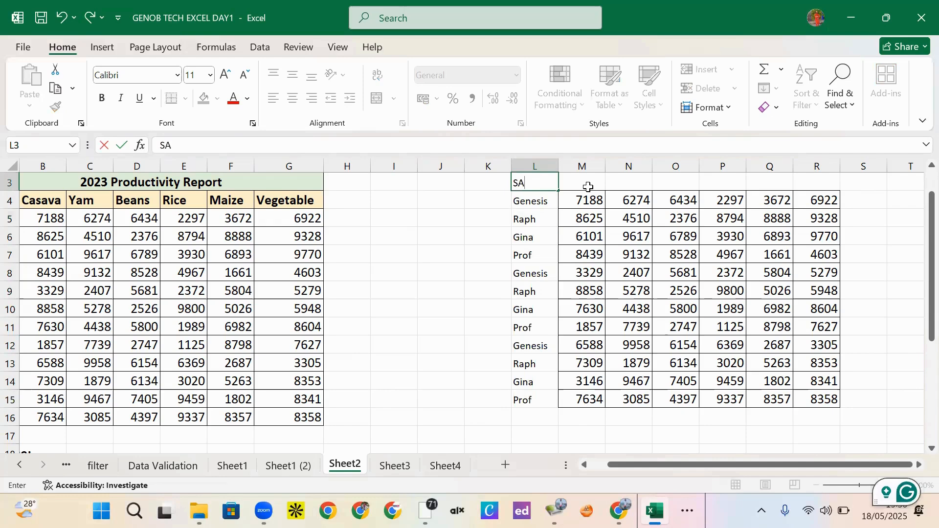
{"action": "type", "text": "LW"}
{"action": "key", "text": "BackSpace"}
{"action": "type", "text": "E "}
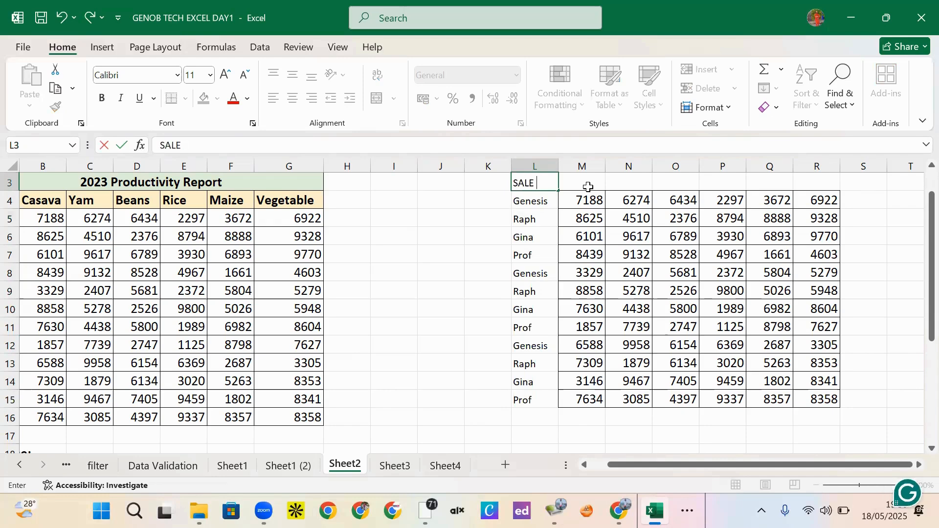
{"action": "type", "text": "PERS"}
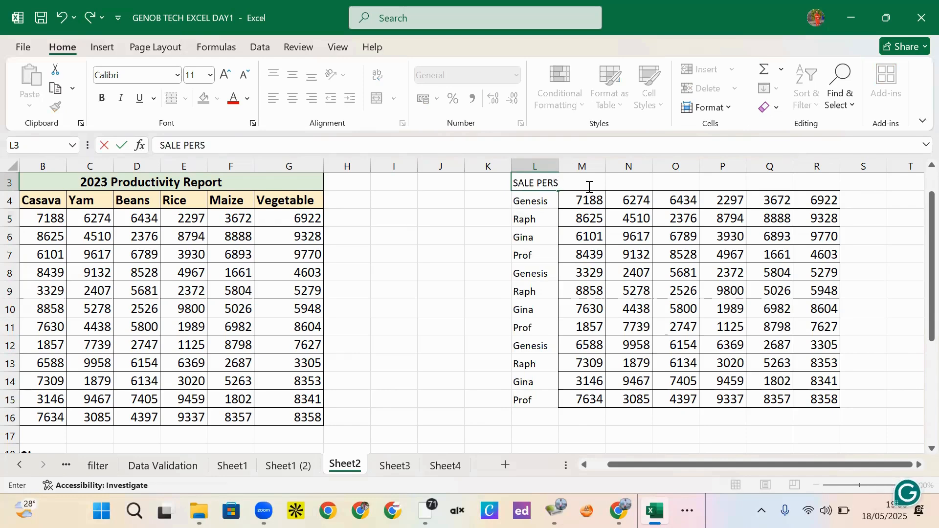
{"action": "type", "text": "ON"}
{"action": "left_click", "coordinate": [612, 212]}
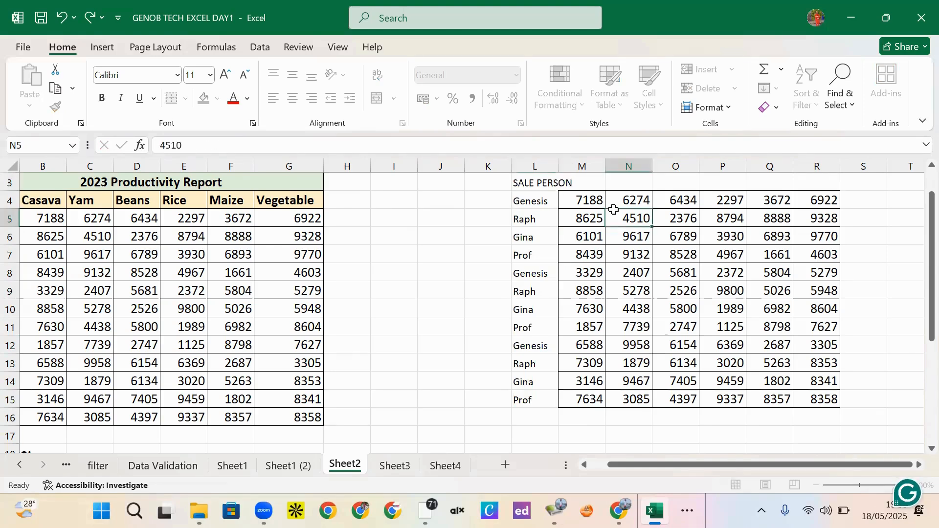
Enter MON in M3 and fill the weekday headings across row 3 through SAT in R3.
{"action": "left_click", "coordinate": [592, 186]}
{"action": "type", "text": "M"}
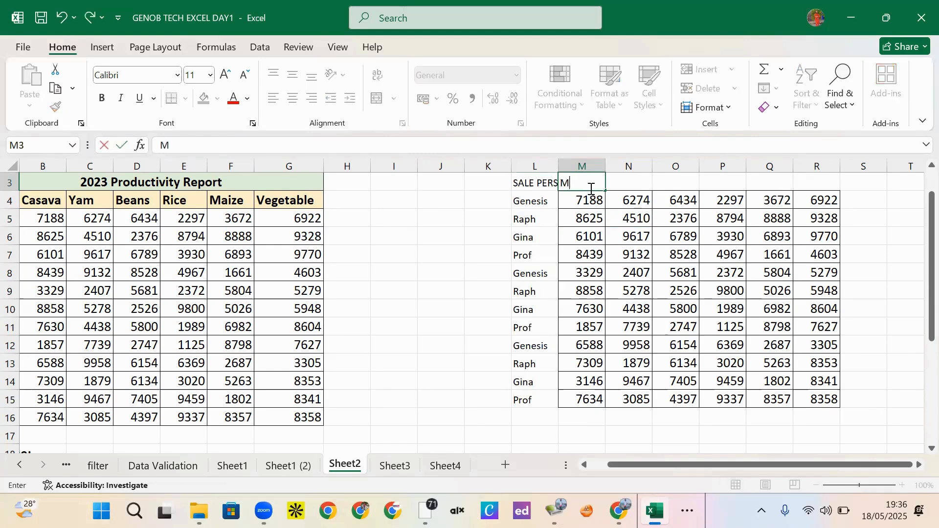
{"action": "type", "text": "ON"}
{"action": "left_click", "coordinate": [594, 235]}
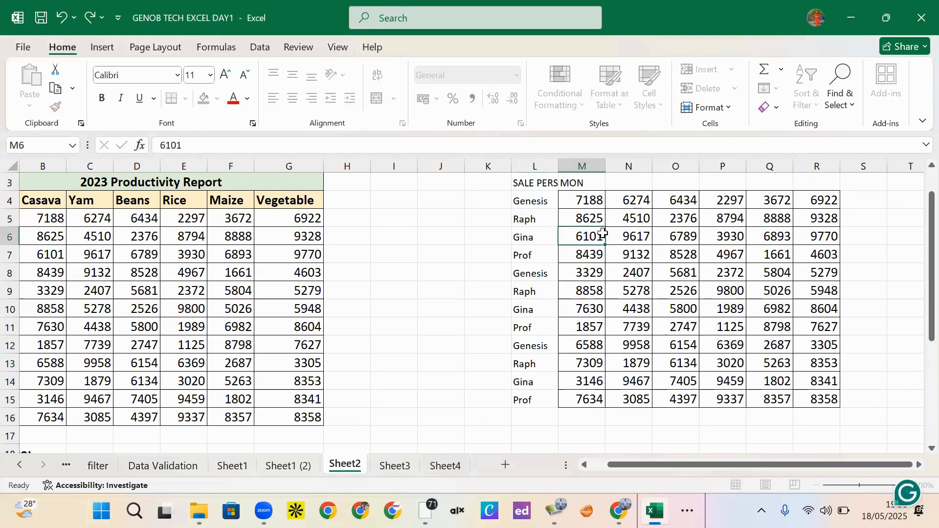
{"action": "left_click", "coordinate": [598, 189]}
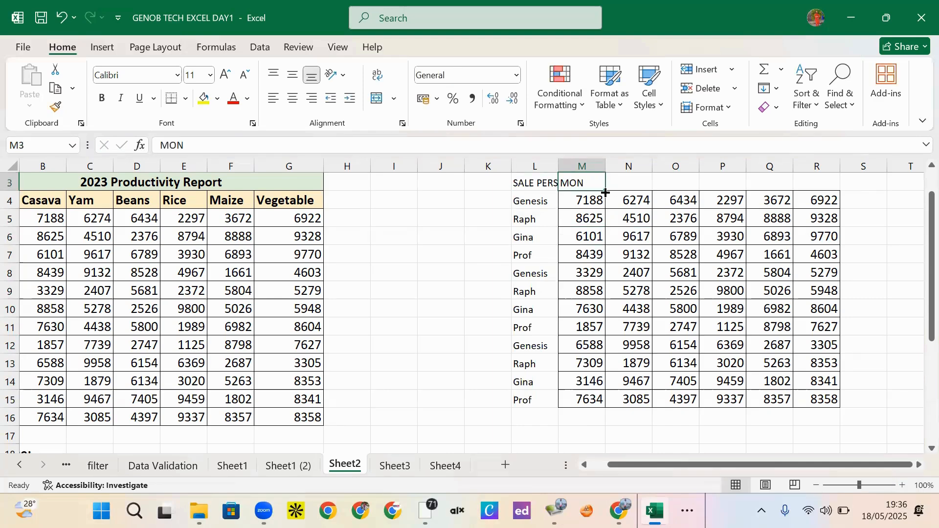
{"action": "left_click_drag", "start_coordinate": [606, 191], "coordinate": [826, 193]}
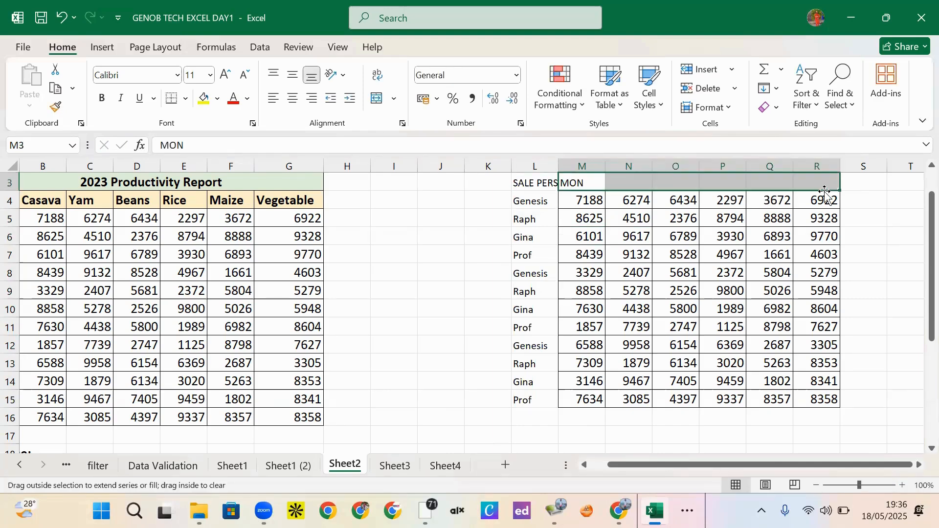
{"action": "left_click", "coordinate": [806, 232]}
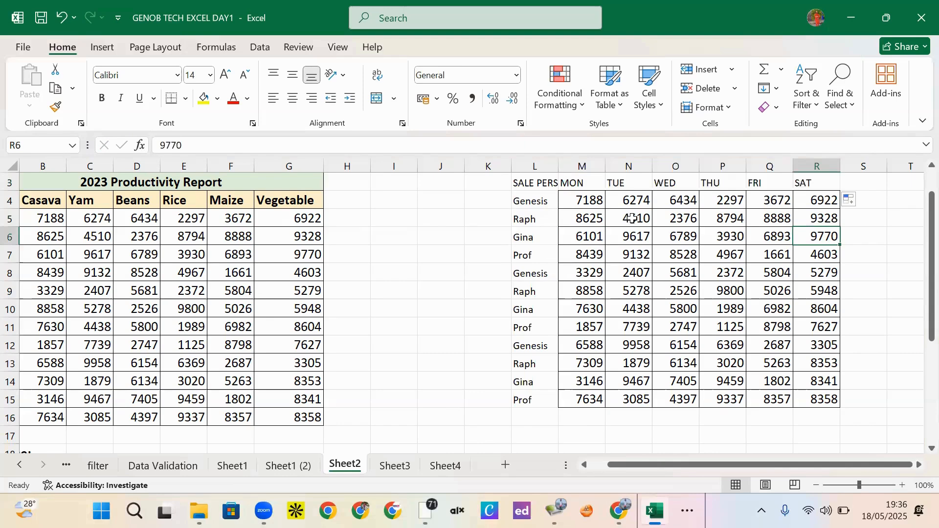
Enter TOTAL as the column heading in S3, beside the SAT heading.
{"action": "left_click", "coordinate": [533, 185]}
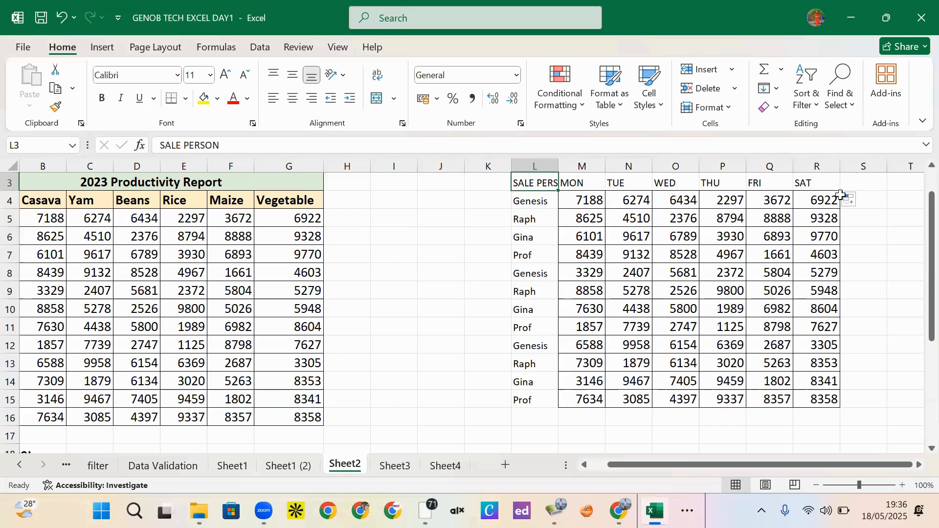
{"action": "left_click", "coordinate": [852, 186]}
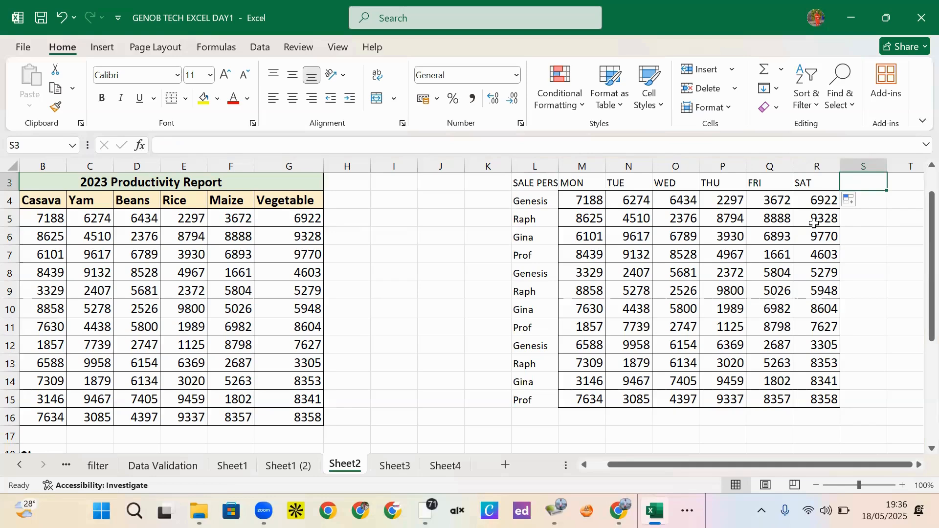
{"action": "left_click", "coordinate": [868, 208]}
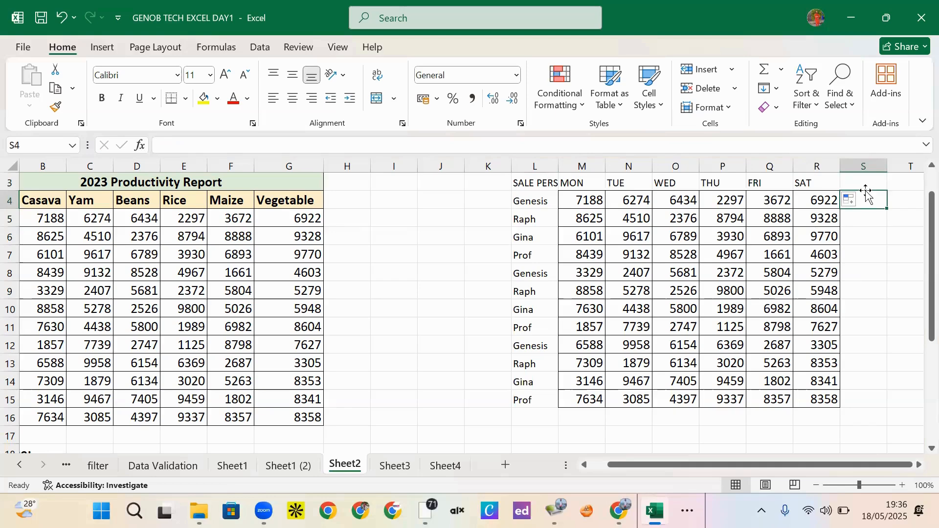
{"action": "left_click", "coordinate": [854, 181]}
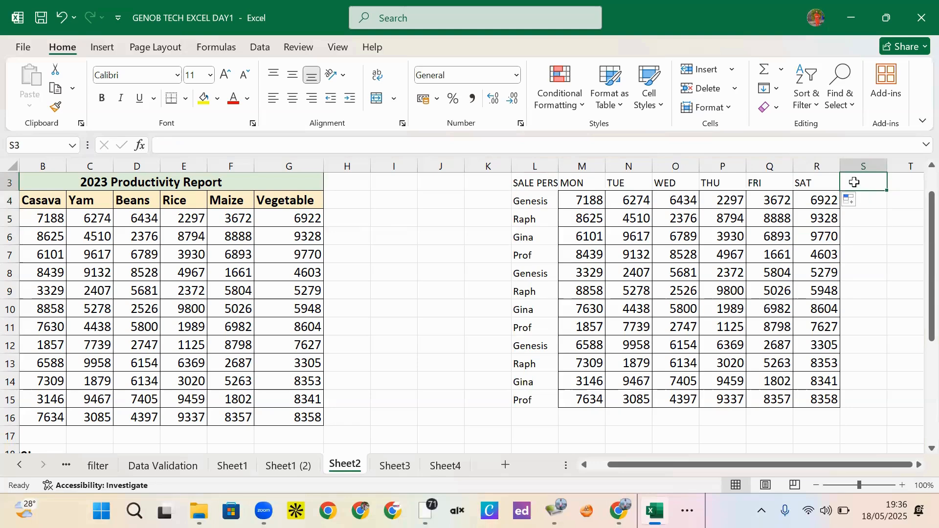
{"action": "type", "text": "T"}
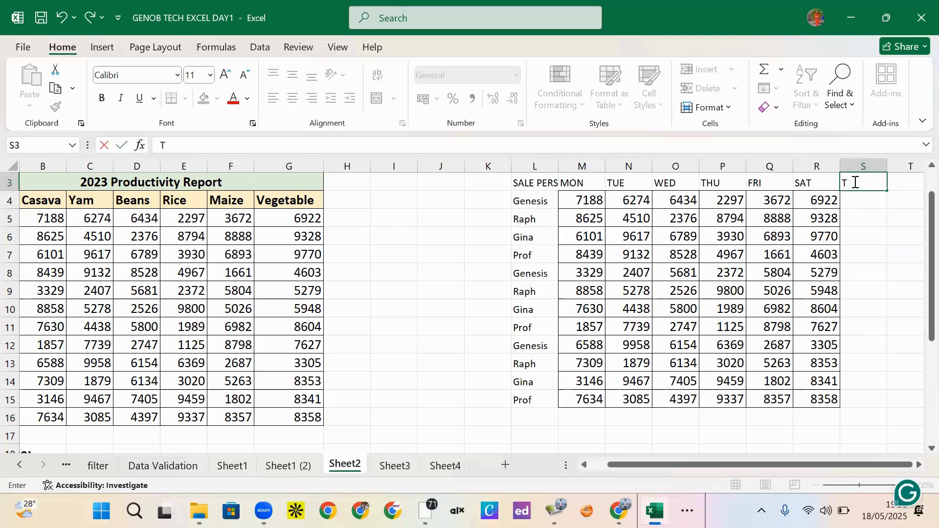
{"action": "type", "text": "OTAL"}
{"action": "left_click", "coordinate": [879, 225]}
{"action": "left_click", "coordinate": [873, 186]}
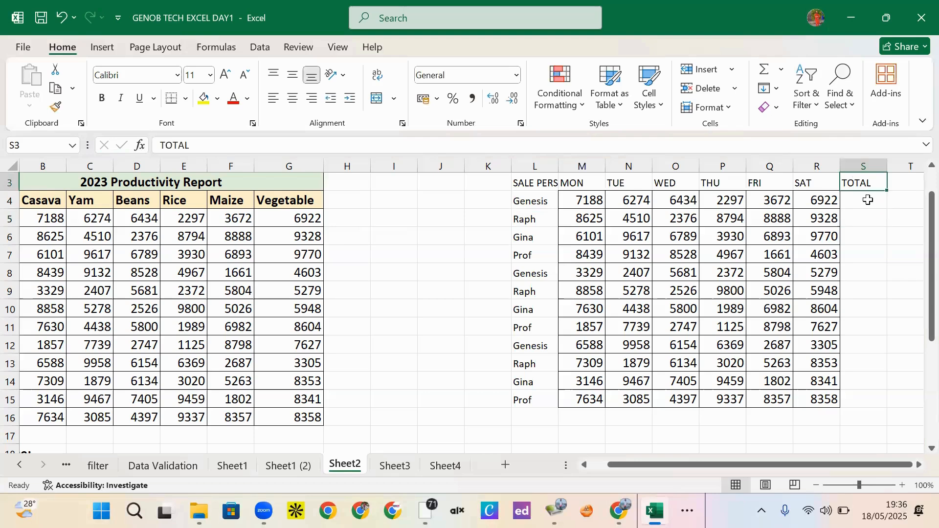
Total the first row's Monday to Saturday figures in S4 with =SUM(M4:R4).
{"action": "left_click", "coordinate": [868, 200]}
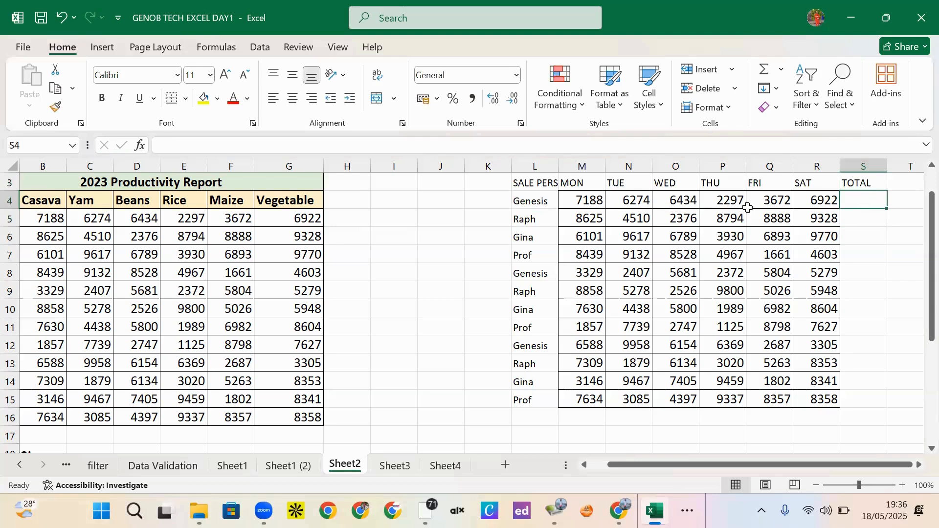
{"action": "type", "text": "="}
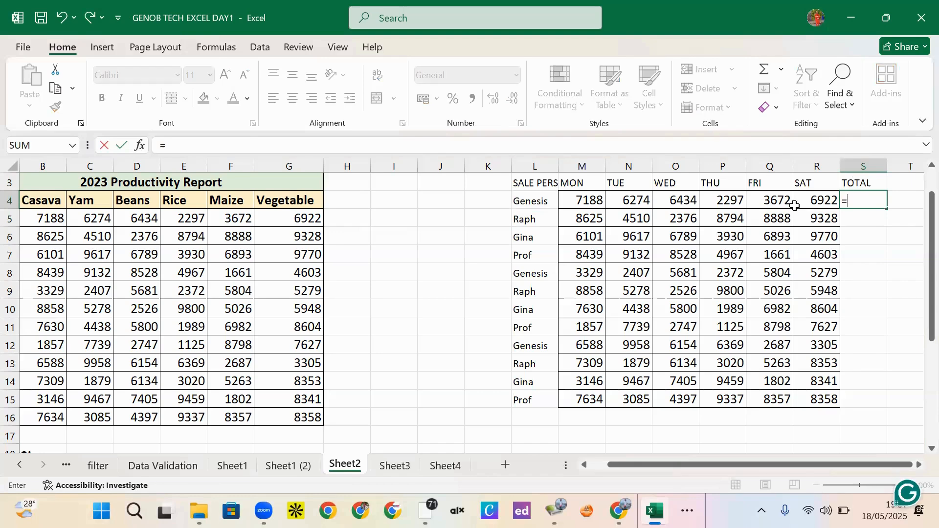
{"action": "left_click", "coordinate": [764, 73]}
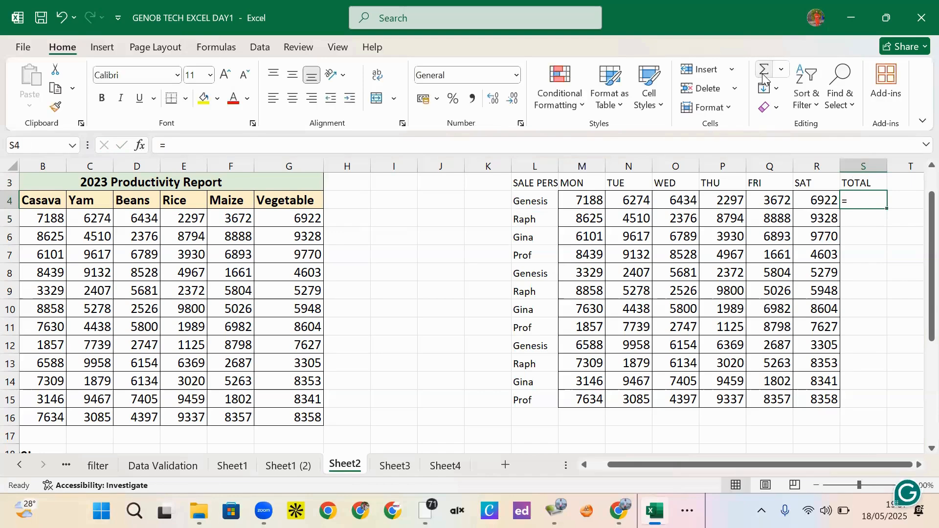
{"action": "left_click", "coordinate": [764, 73]}
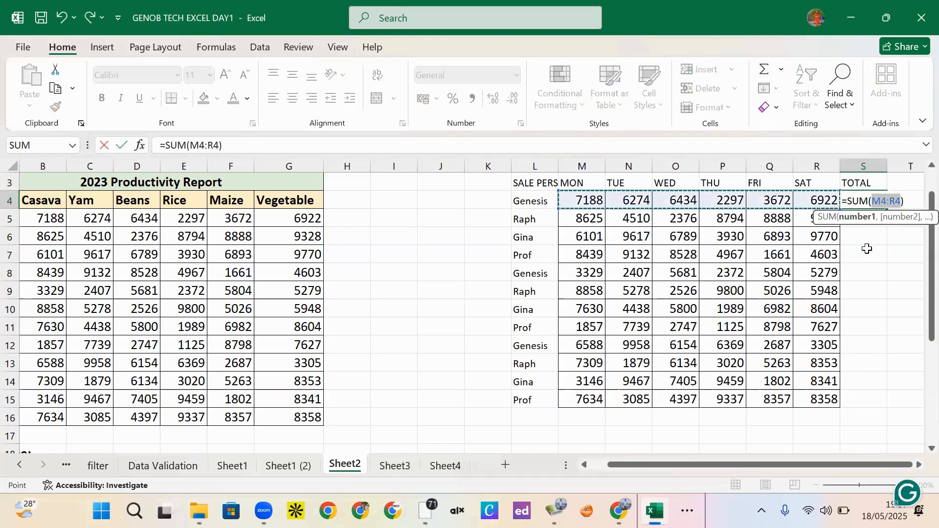
{"action": "key", "text": "Return"}
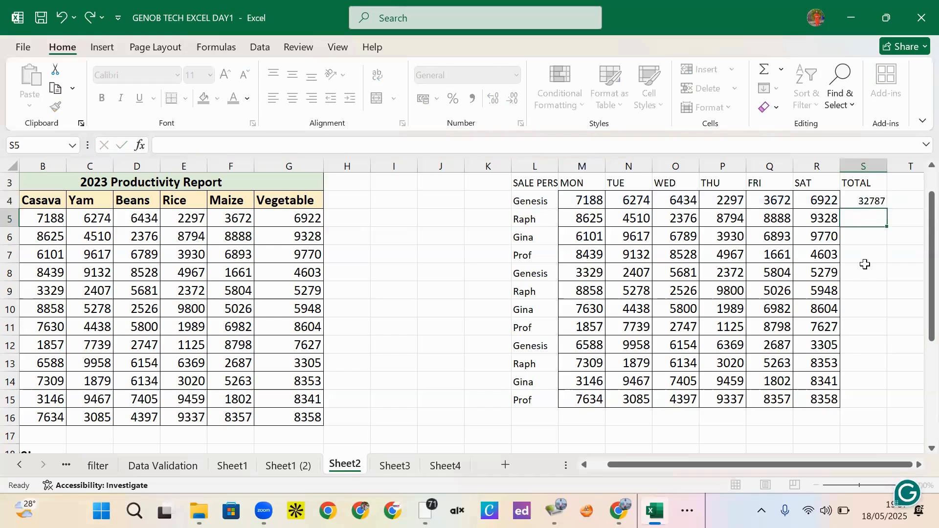
Fill the sum formula from S4 down through S15 and check the copied formulas in the TOTAL column.
{"action": "left_click", "coordinate": [859, 200]}
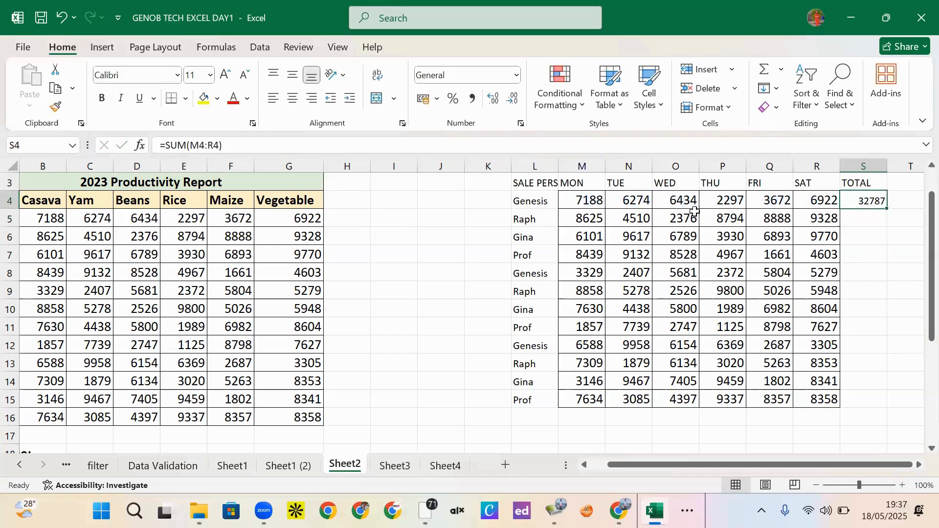
{"action": "left_click_drag", "start_coordinate": [888, 212], "coordinate": [875, 401]}
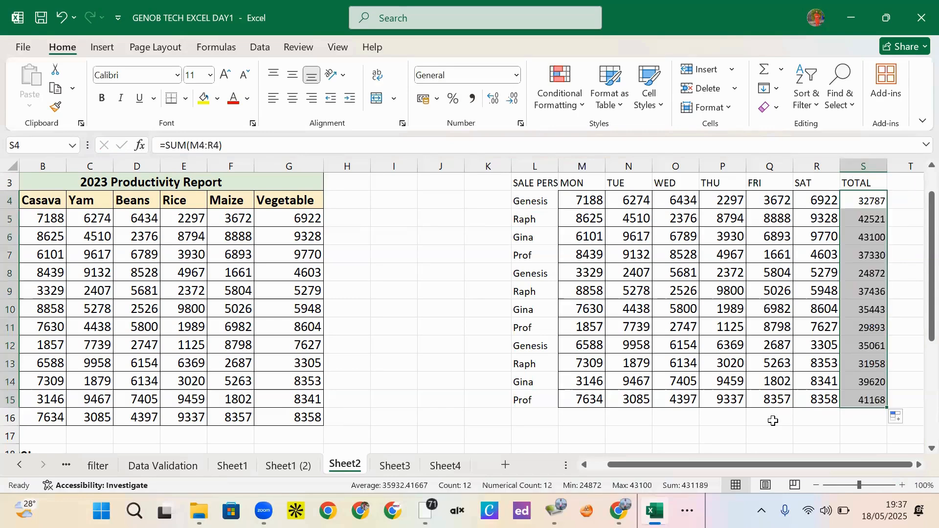
{"action": "left_click", "coordinate": [773, 419]}
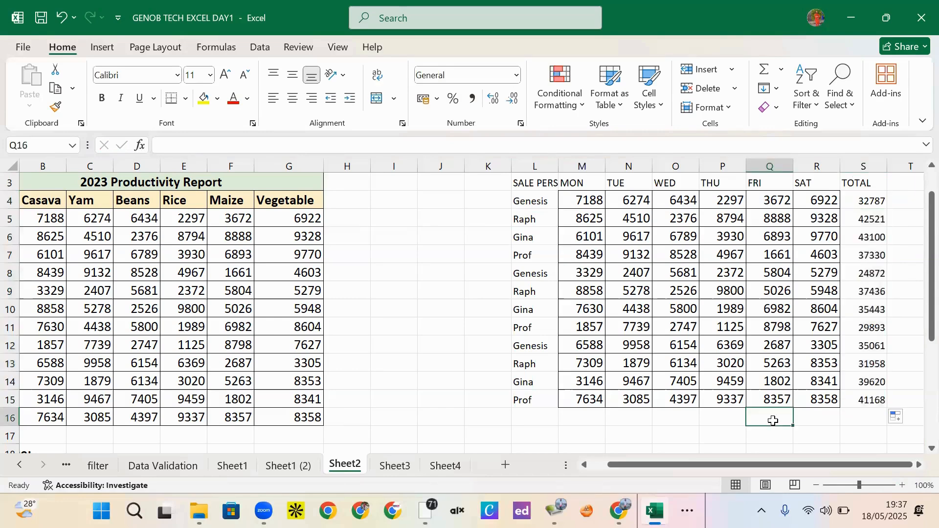
{"action": "left_click", "coordinate": [868, 201]}
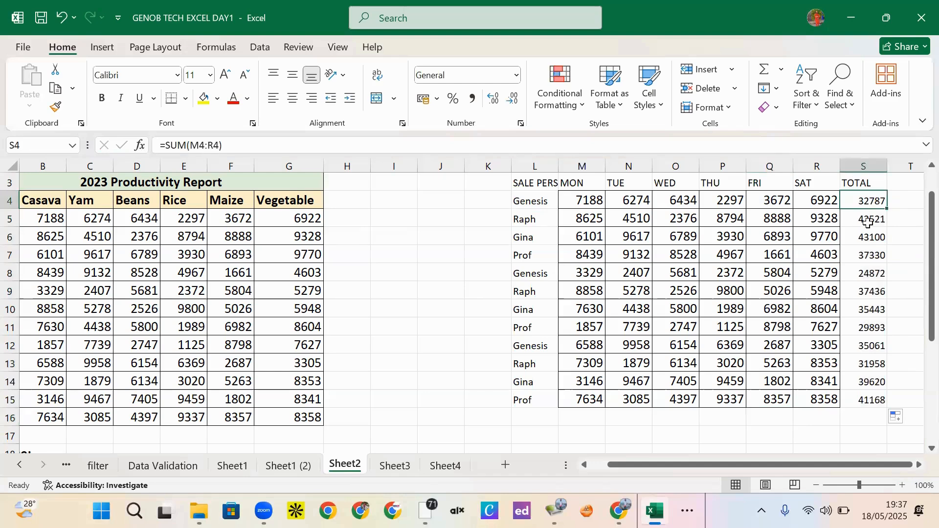
{"action": "left_click", "coordinate": [867, 222]}
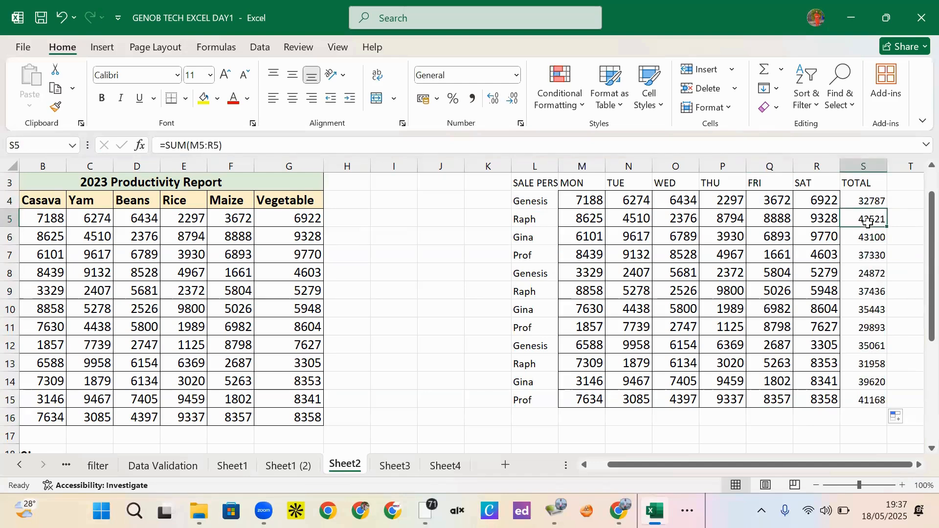
{"action": "left_click", "coordinate": [868, 254]}
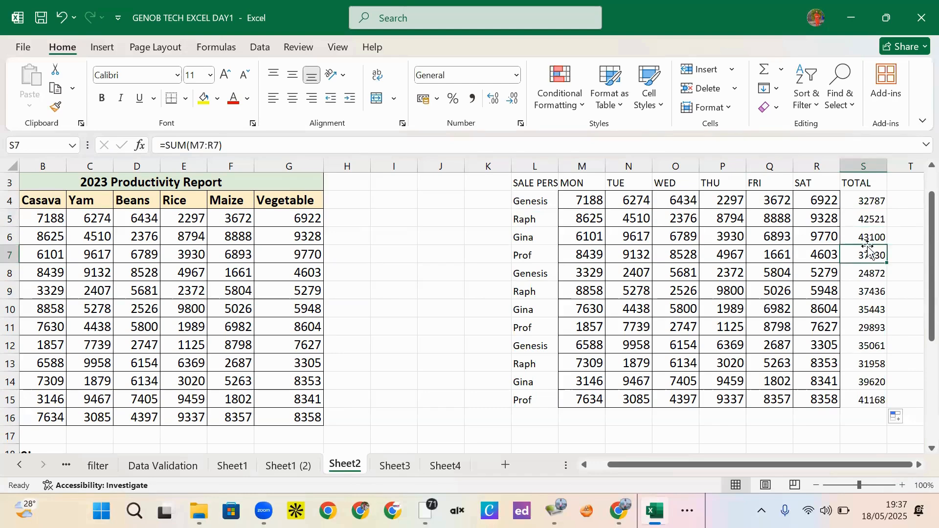
{"action": "left_click", "coordinate": [873, 307]}
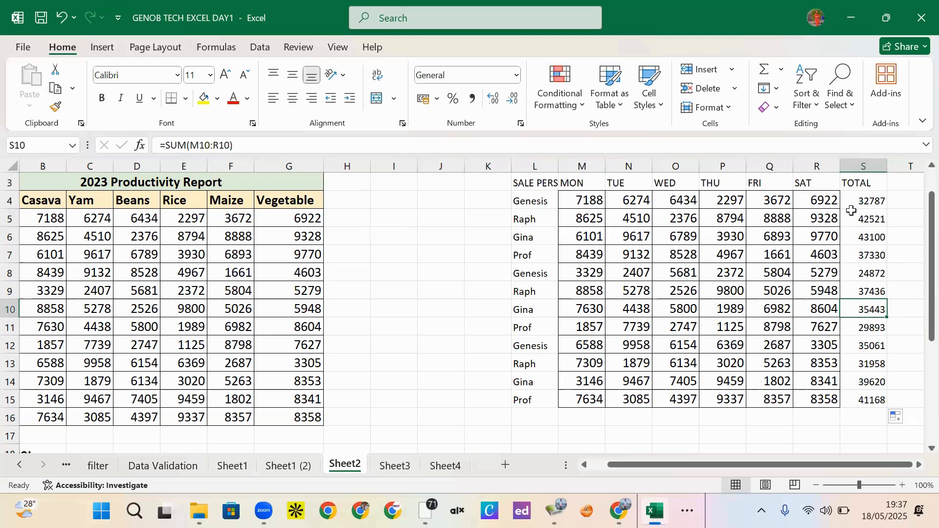
{"action": "left_click_drag", "start_coordinate": [870, 200], "coordinate": [874, 410]}
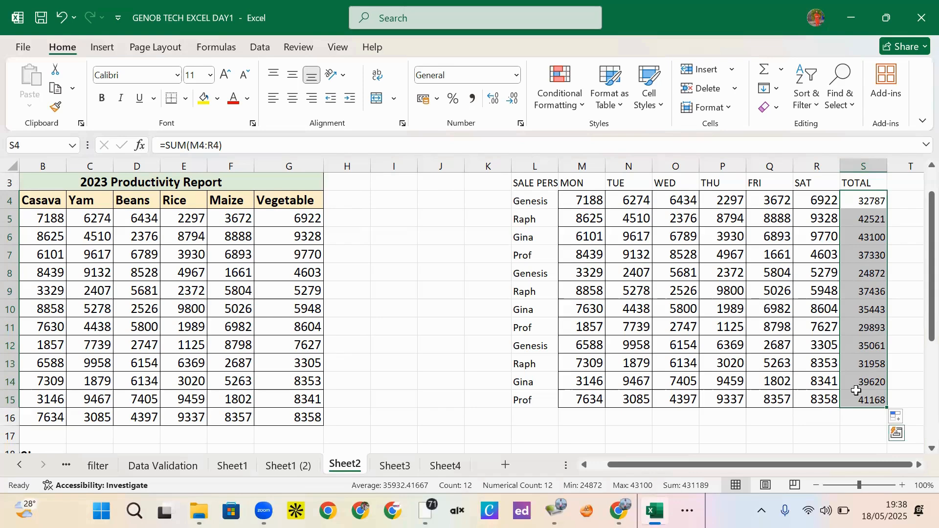
Enter the criterion >30k in I5, in the empty area between the two tables.
{"action": "left_click", "coordinate": [383, 225]}
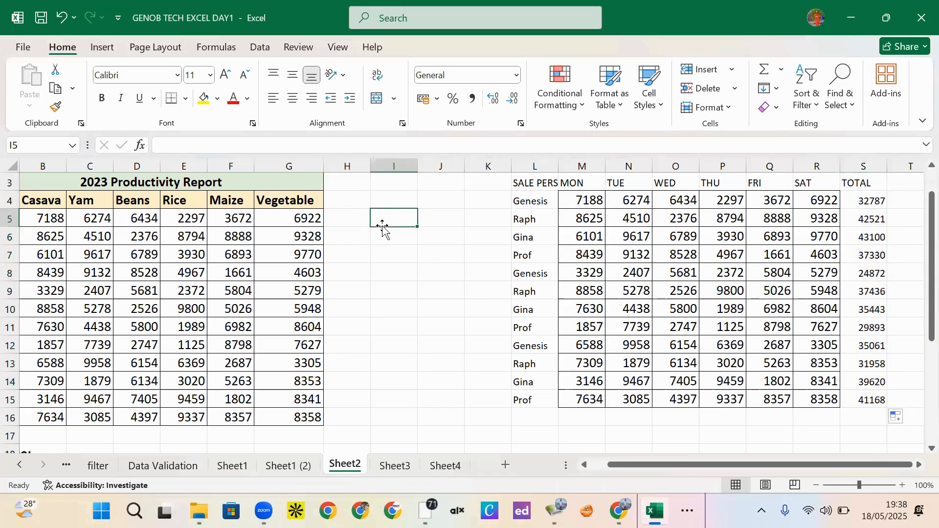
{"action": "type", "text": ">"}
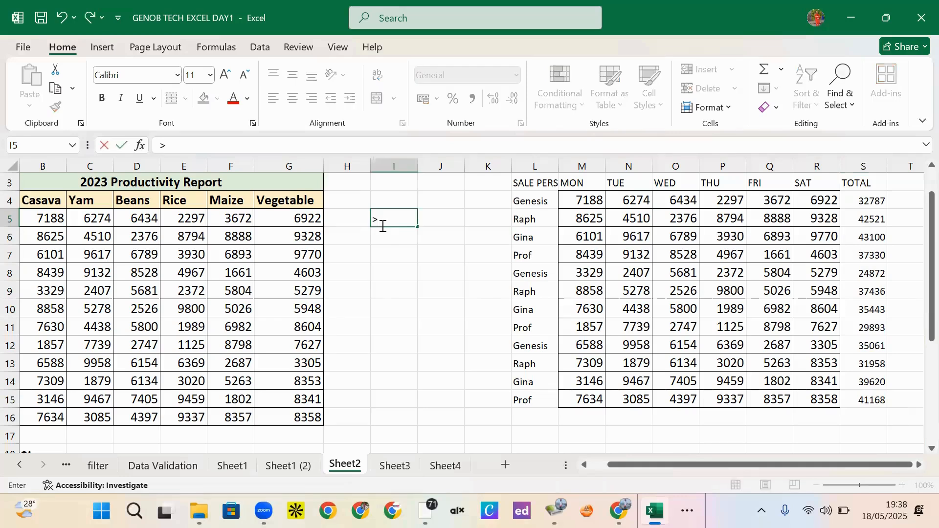
{"action": "type", "text": "30"}
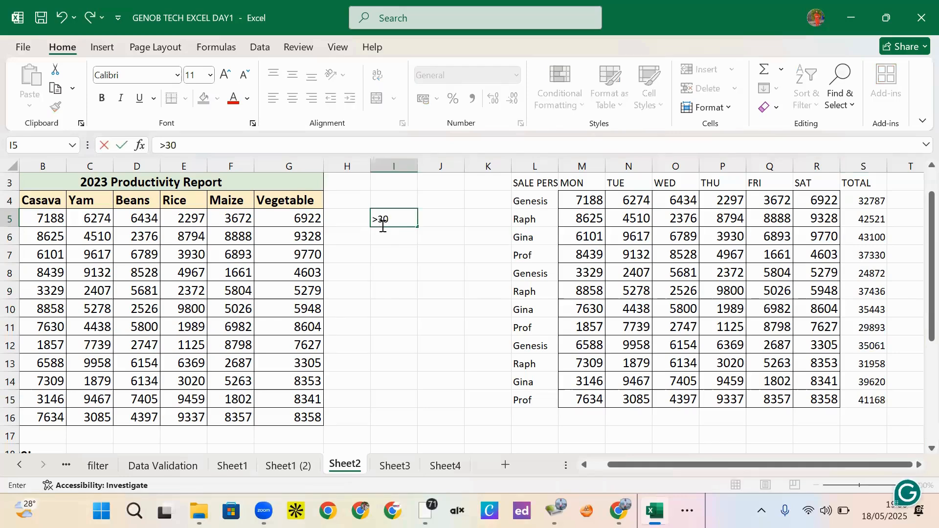
{"action": "type", "text": "k"}
{"action": "key", "text": "Return"}
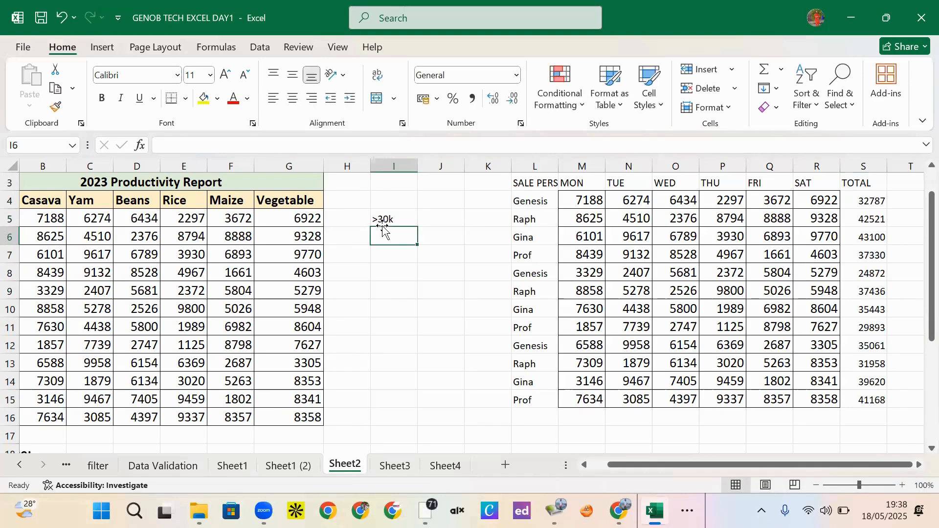
Enter the criterion >20K in I6 and label the first two criteria In in J5 and On Track in J6.
{"action": "type", "text": ">"}
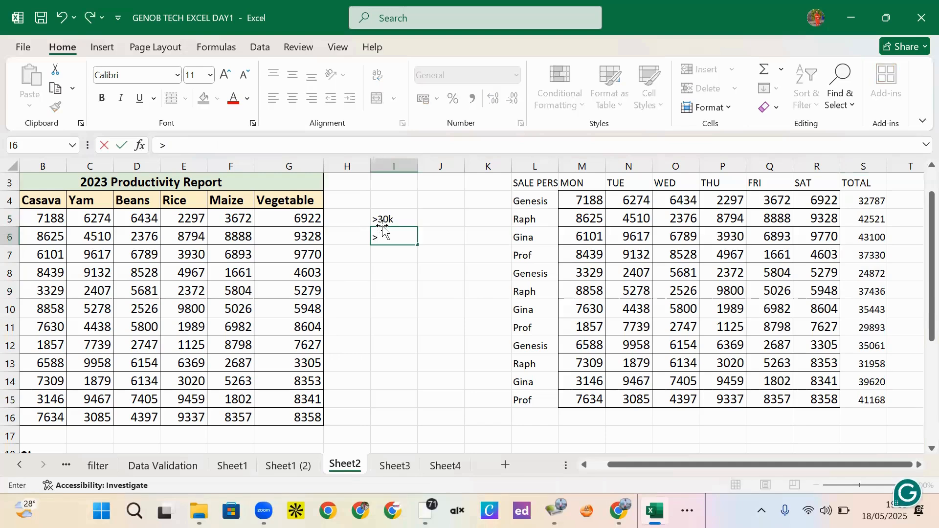
{"action": "type", "text": "20K"}
{"action": "left_click", "coordinate": [439, 214]}
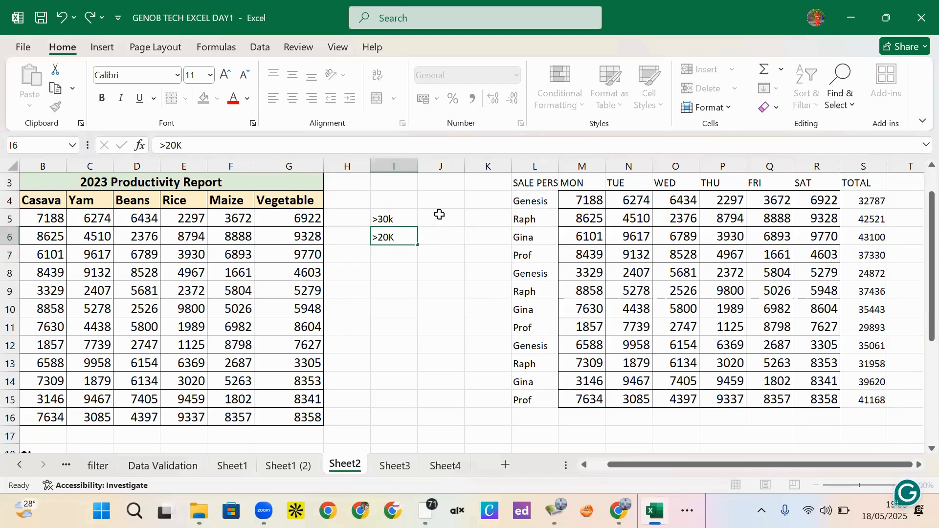
{"action": "type", "text": "In"}
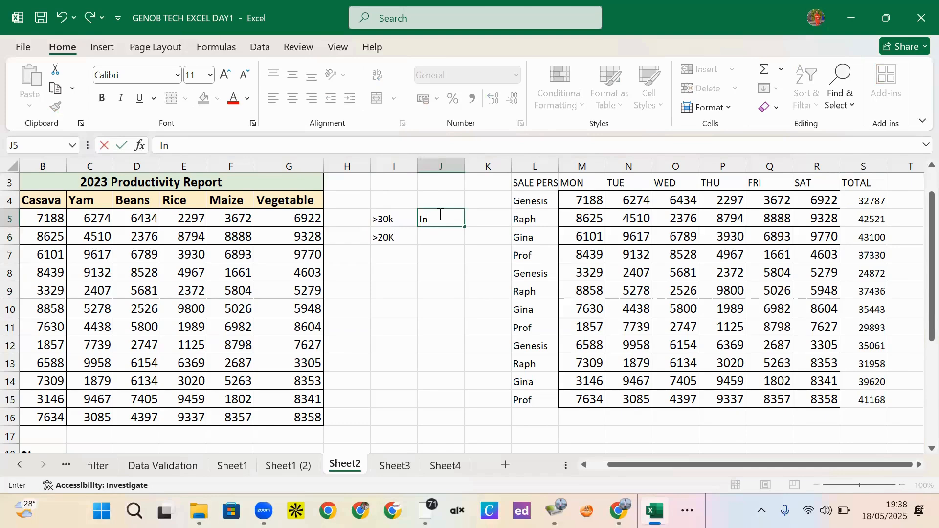
{"action": "left_click", "coordinate": [432, 236]}
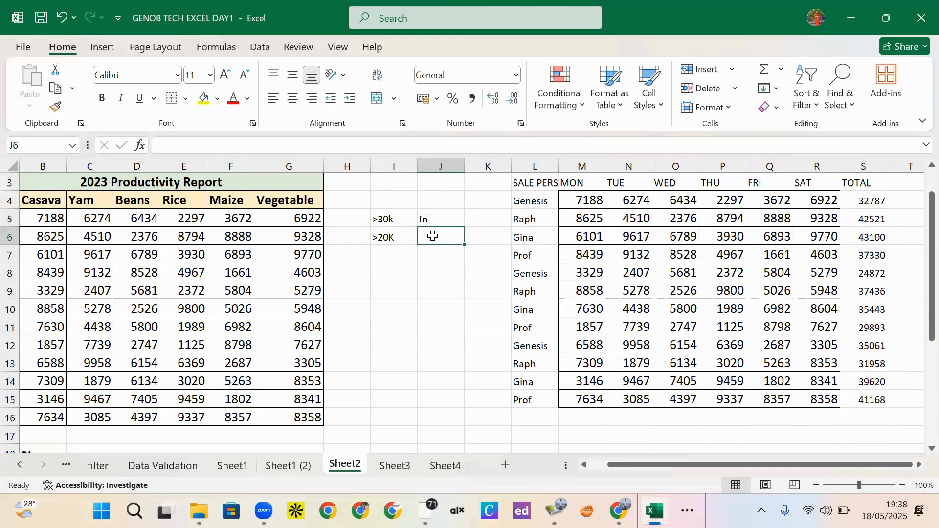
{"action": "type", "text": "On"}
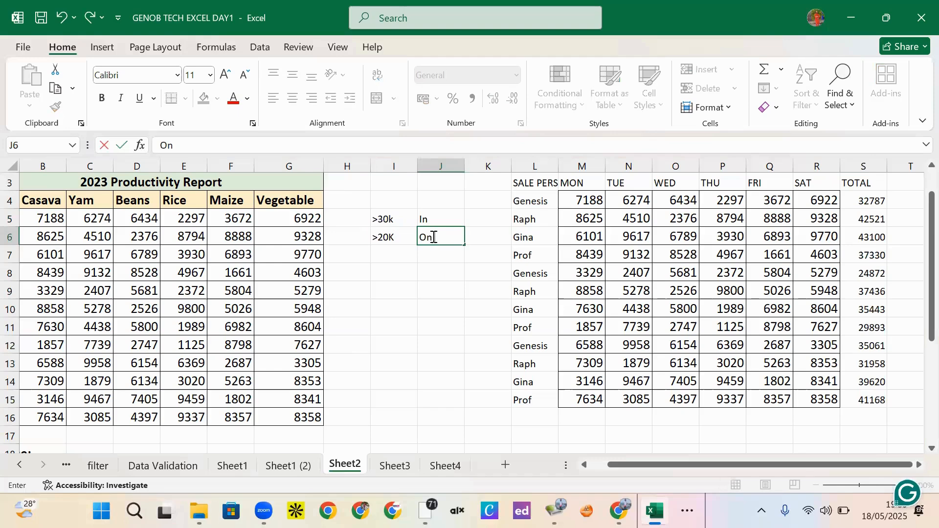
{"action": "type", "text": " Track"}
Enter the third criterion >10 in I7 with the label Warn beside it in J7.
{"action": "left_click", "coordinate": [393, 261]}
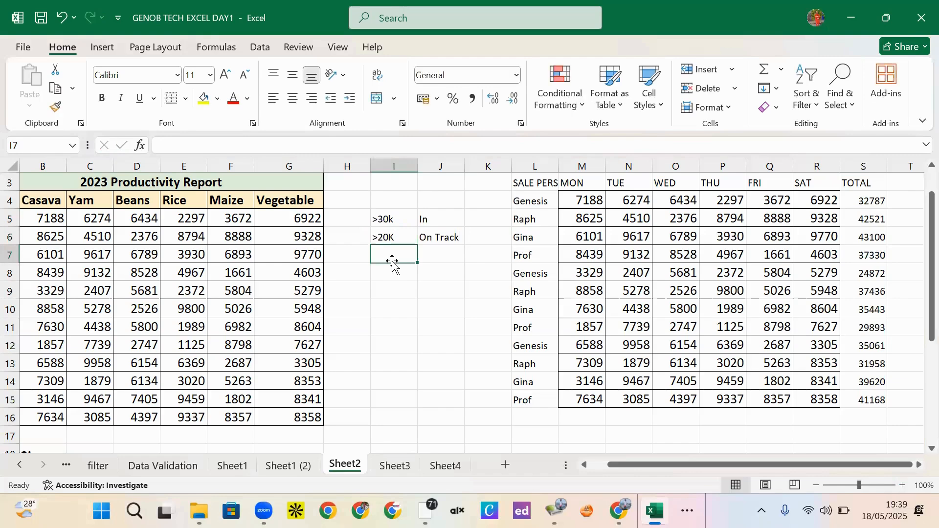
{"action": "type", "text": ">"}
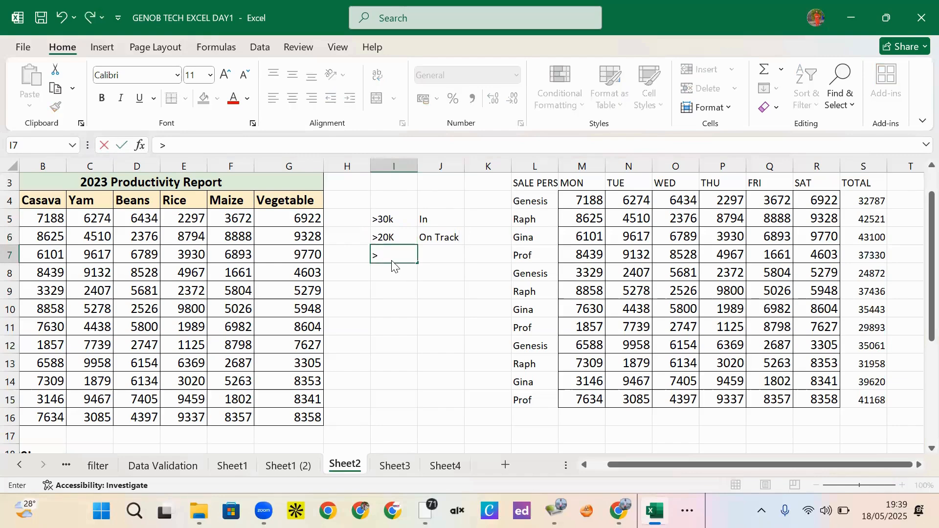
{"action": "type", "text": "10"}
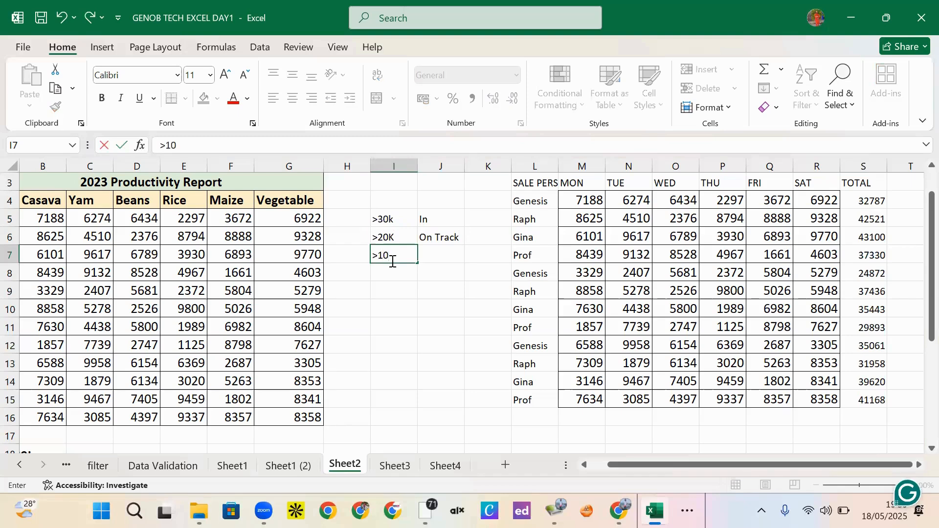
{"action": "left_click", "coordinate": [436, 252]}
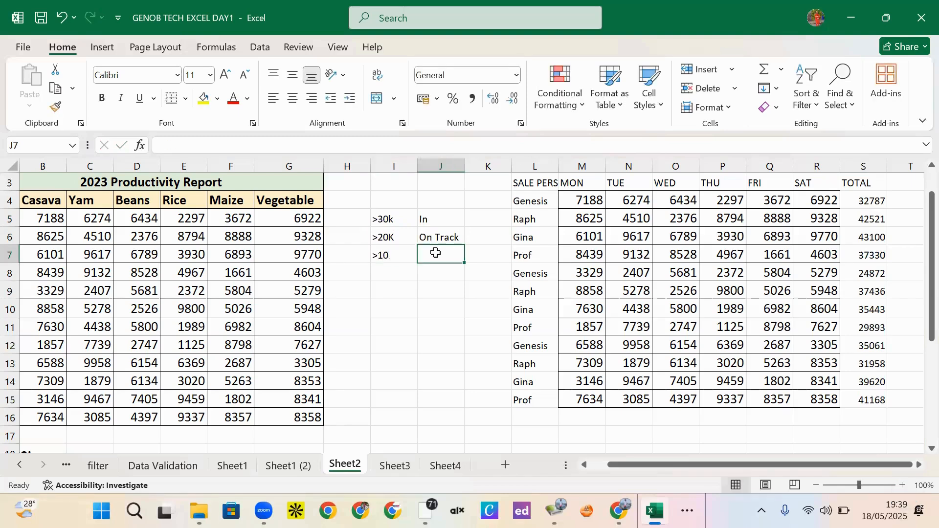
{"action": "type", "text": "War"}
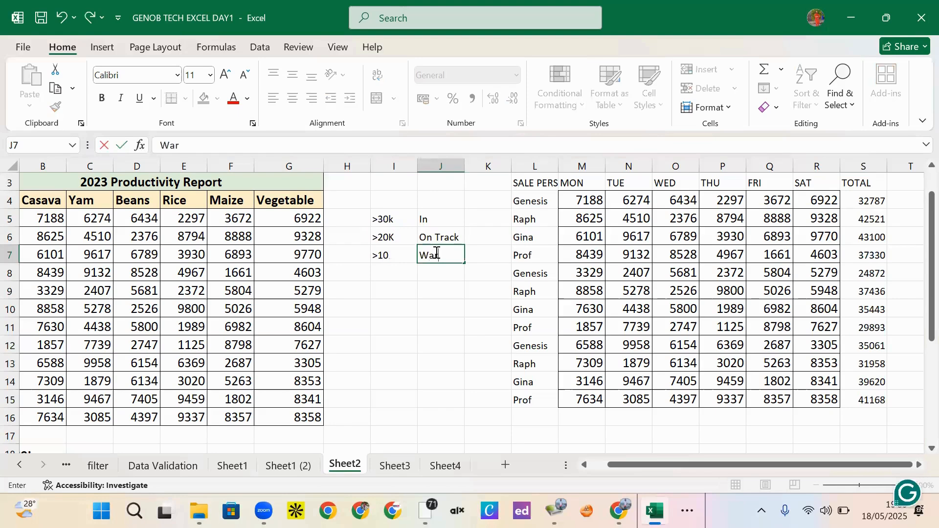
{"action": "type", "text": "n"}
Start the fourth criterion in I8 with < and change the criterion in I7 to >=10.
{"action": "left_click", "coordinate": [389, 275]}
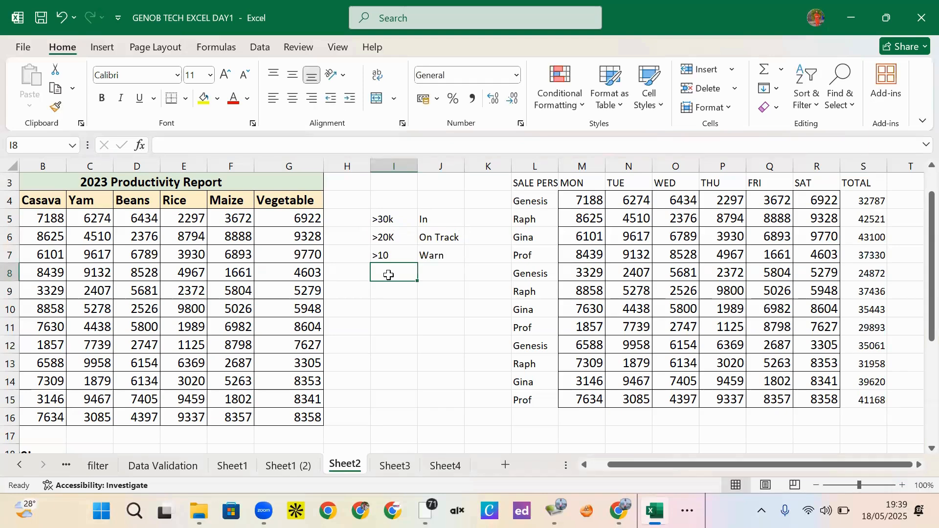
{"action": "type", "text": "<"}
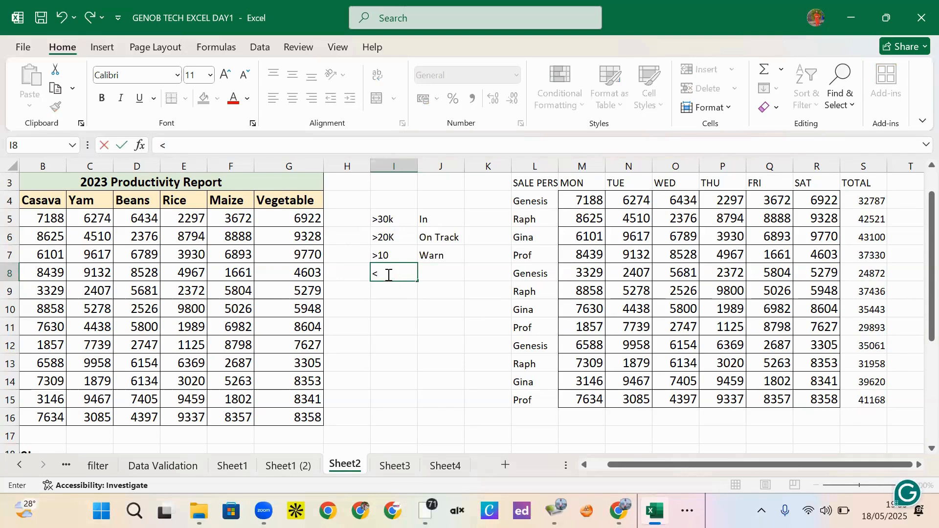
{"action": "left_click", "coordinate": [376, 256]}
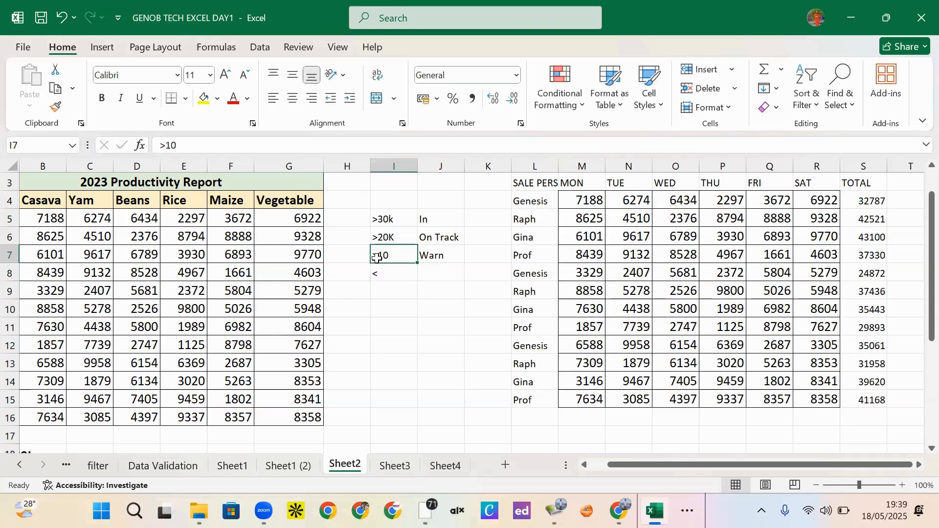
{"action": "double_click", "coordinate": [377, 257]}
{"action": "type", "text": "+"}
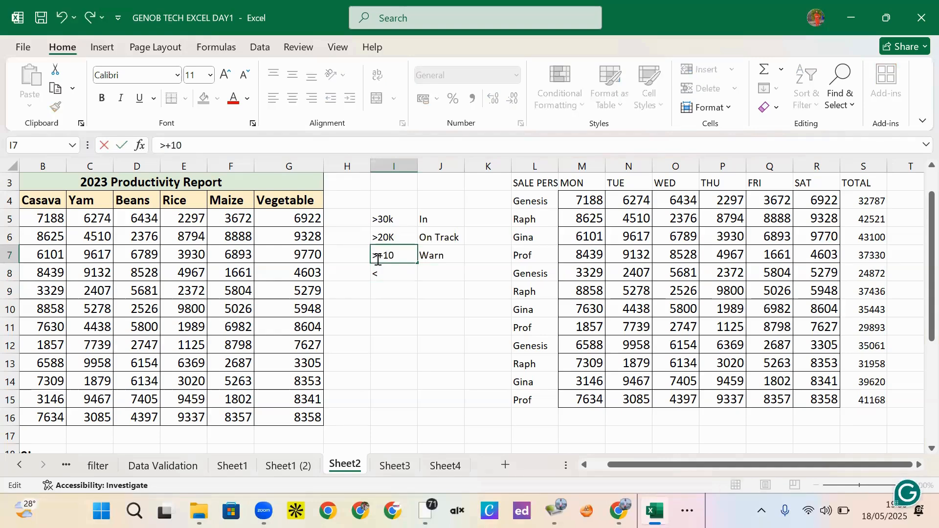
{"action": "left_click", "coordinate": [390, 269]}
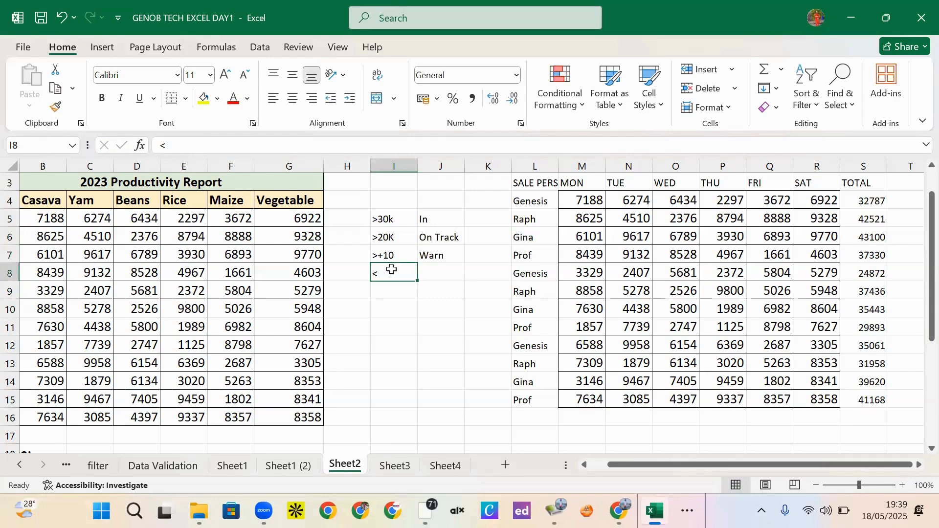
{"action": "double_click", "coordinate": [382, 254]}
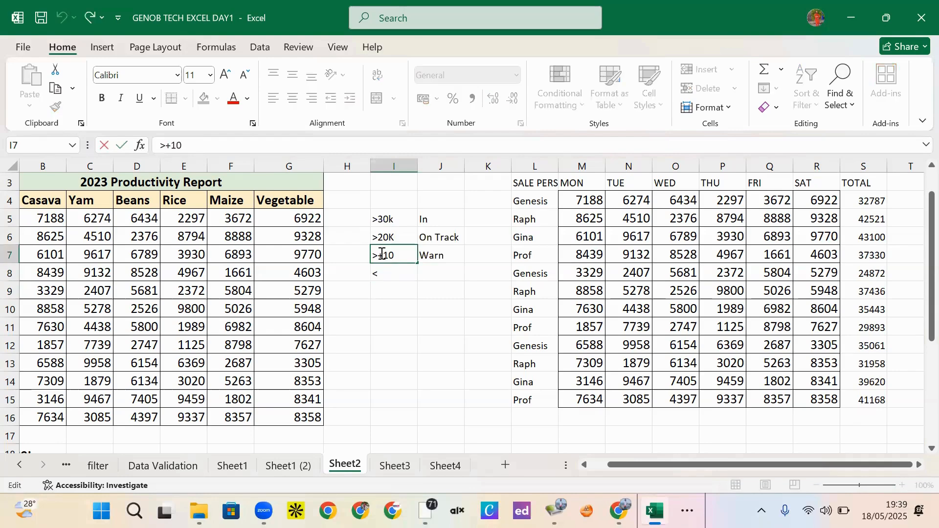
{"action": "key", "text": "BackSpace"}
{"action": "type", "text": "="}
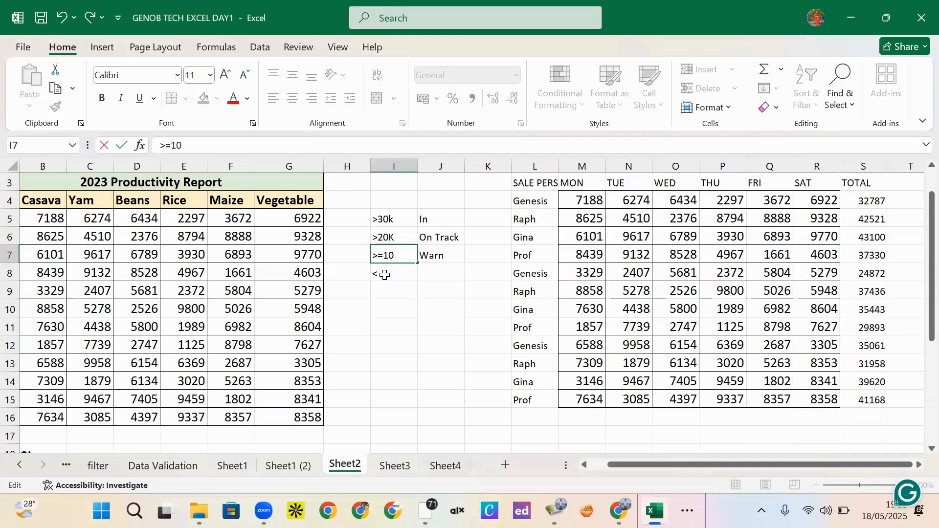
Complete the criterion in I8 as <10k and enter its label fired in J8.
{"action": "left_click", "coordinate": [385, 276]}
{"action": "double_click", "coordinate": [386, 275]}
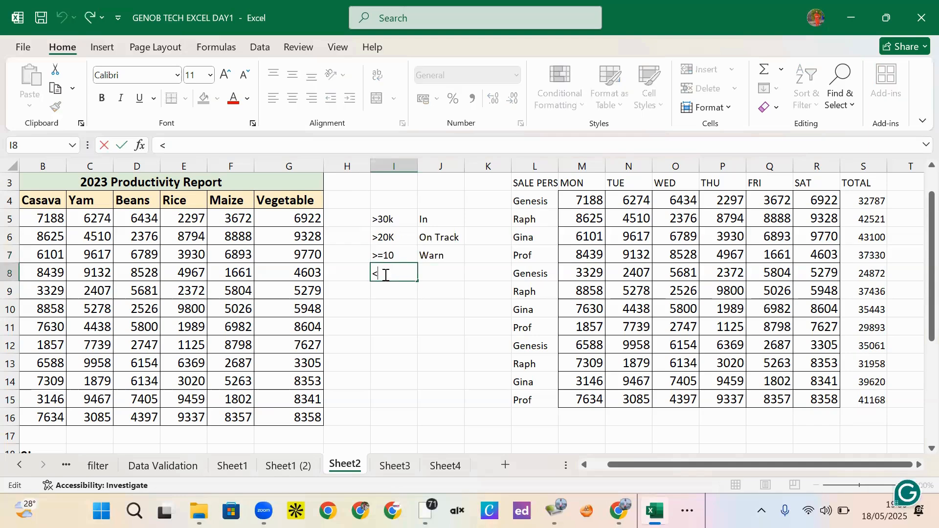
{"action": "type", "text": "10k"}
{"action": "left_click", "coordinate": [440, 273]}
{"action": "type", "text": "fir"}
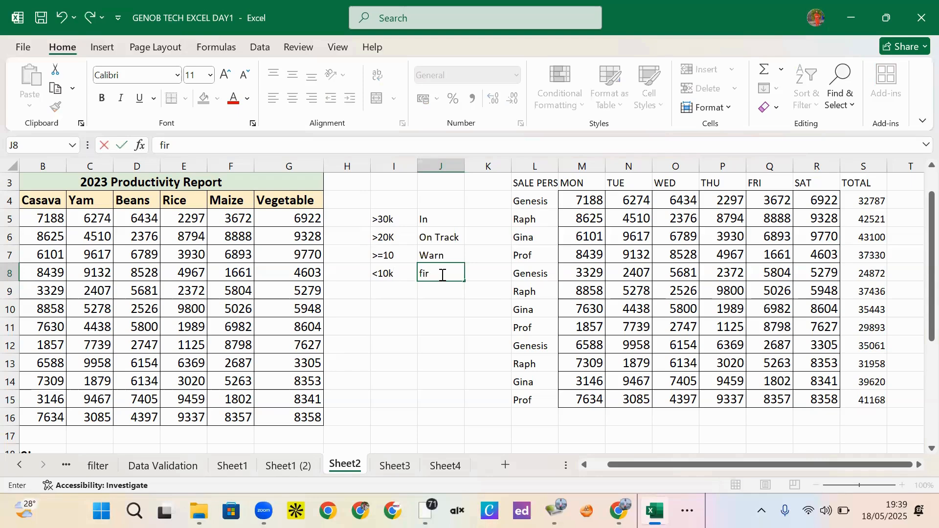
{"action": "type", "text": "ed"}
{"action": "left_click", "coordinate": [444, 316]}
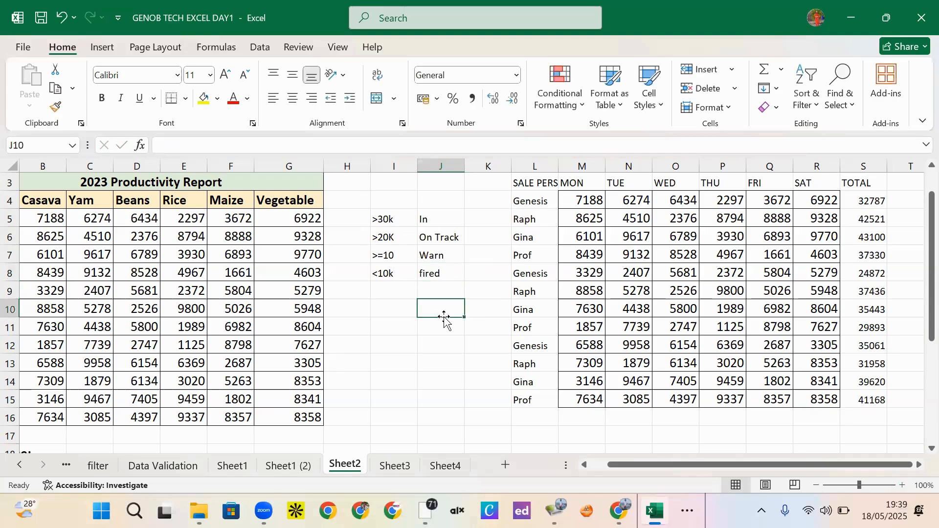
Review the criteria list and change the On Track criterion in I6 to >=20K.
{"action": "left_click", "coordinate": [390, 221]}
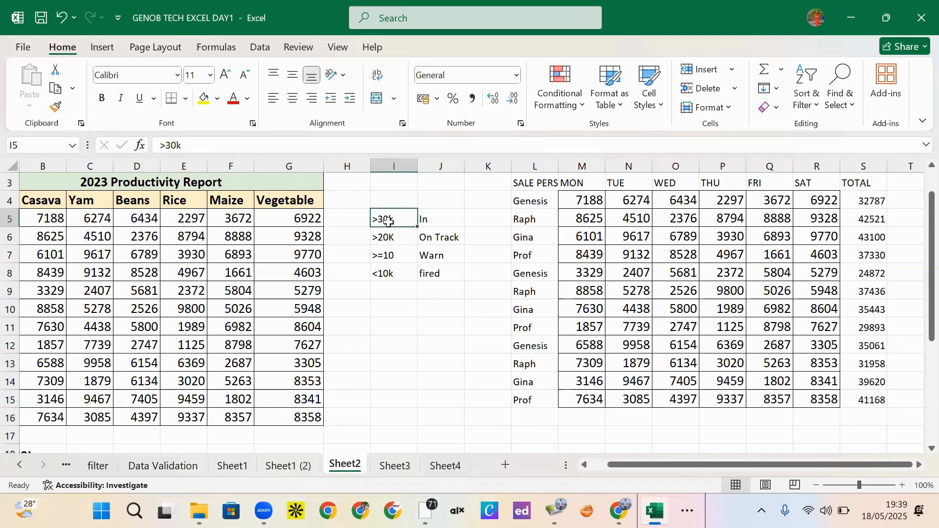
{"action": "left_click", "coordinate": [389, 257]}
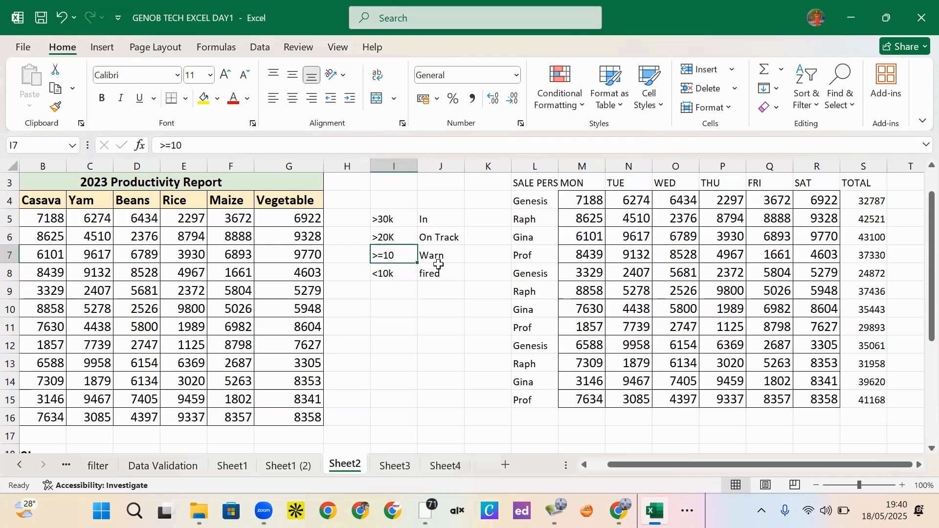
{"action": "double_click", "coordinate": [382, 239]}
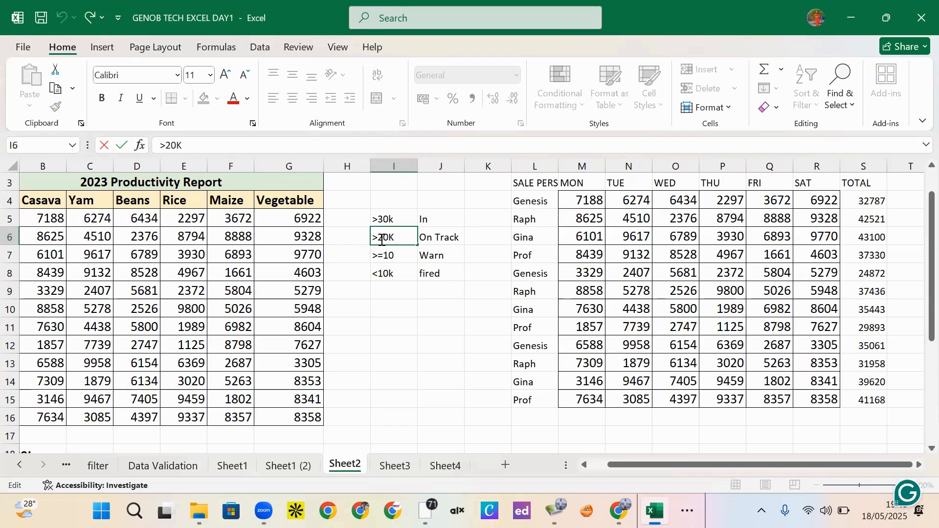
{"action": "left_click", "coordinate": [381, 239]}
{"action": "type", "text": "+"}
{"action": "key", "text": "BackSpace"}
{"action": "type", "text": "="}
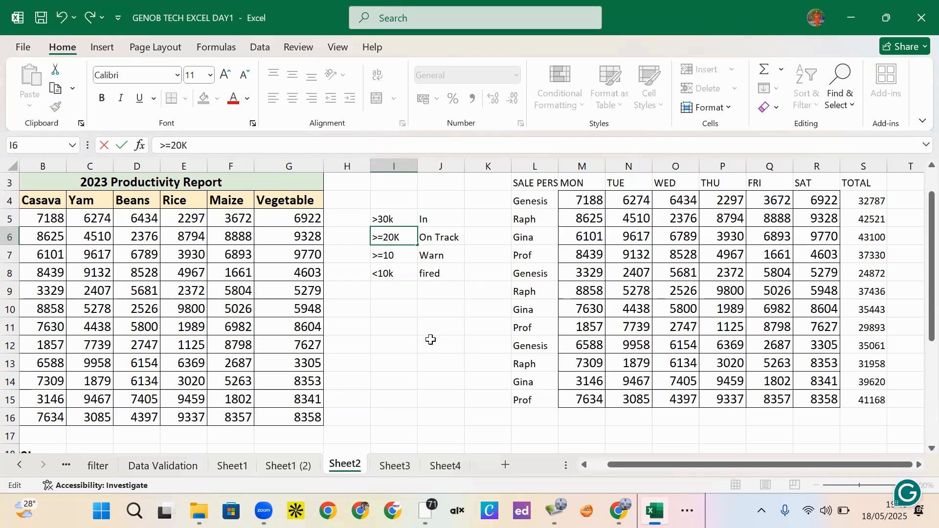
{"action": "double_click", "coordinate": [384, 256]}
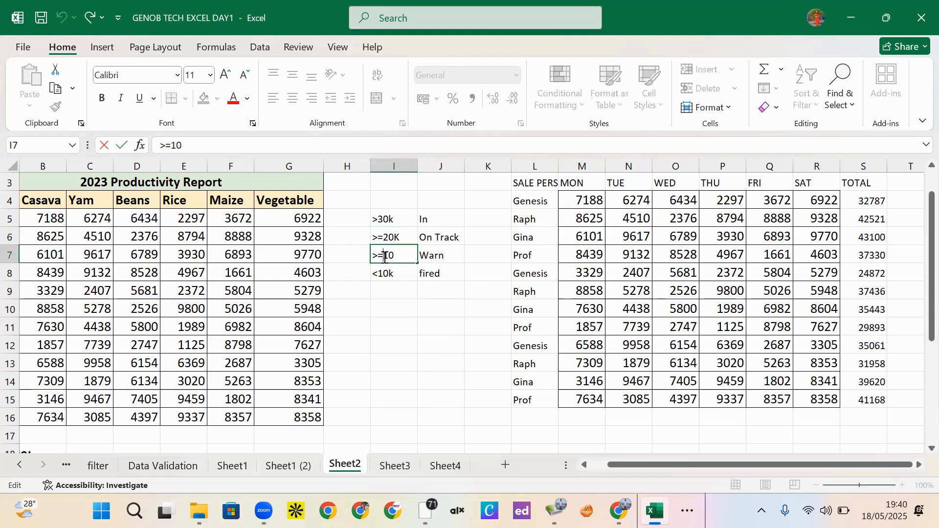
{"action": "left_click", "coordinate": [439, 289]}
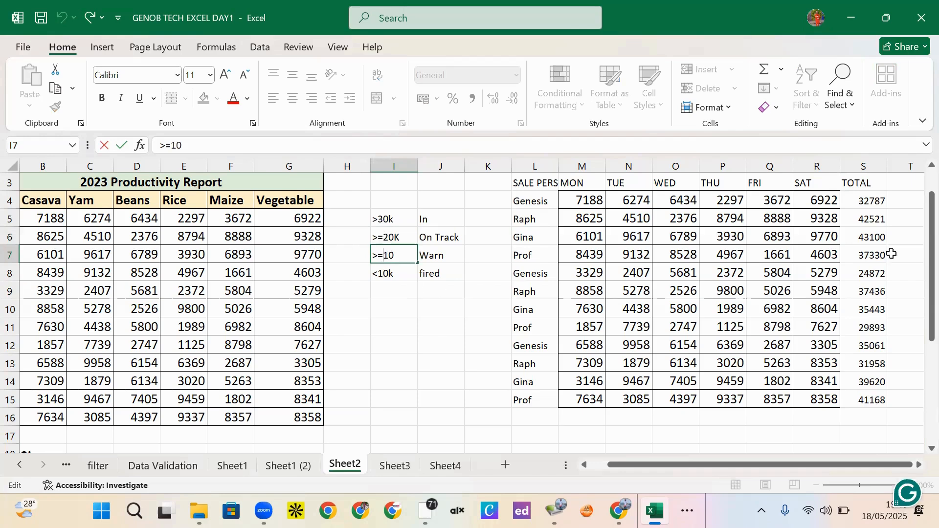
Select the TOTAL figures in S4:S15 to compare them with the criteria.
{"action": "left_click", "coordinate": [865, 213]}
{"action": "left_click_drag", "start_coordinate": [865, 198], "coordinate": [859, 349]}
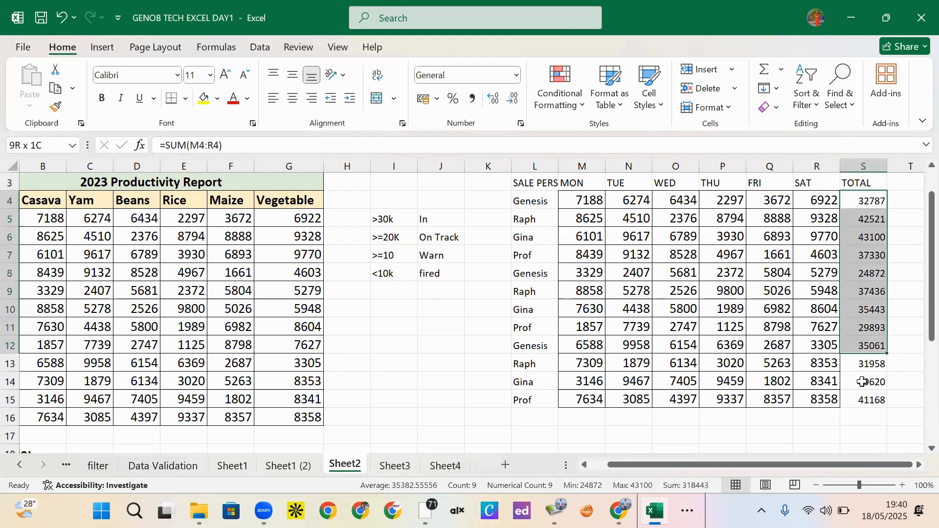
{"action": "left_click_drag", "start_coordinate": [863, 381], "coordinate": [864, 399]}
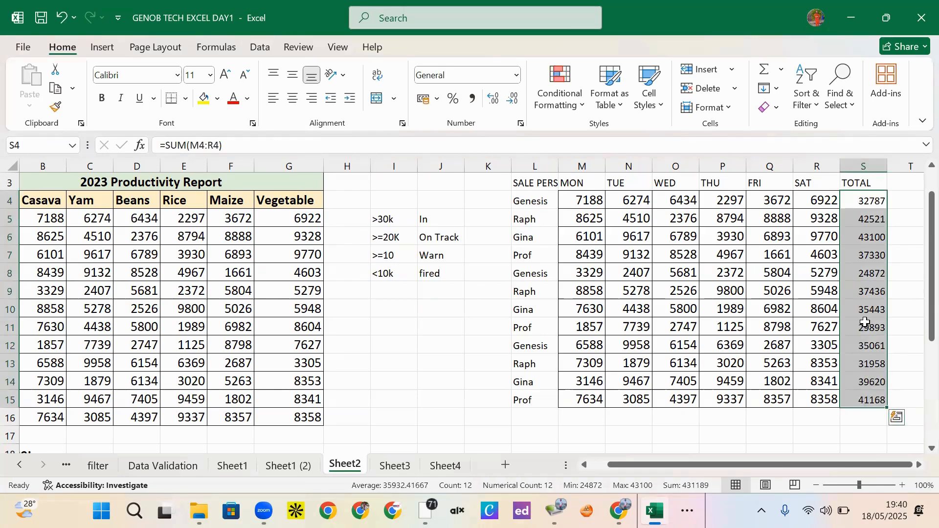
Replace the row 12 sales figures with 100 for WED in O12 and 399 for MON in M12.
{"action": "left_click", "coordinate": [681, 344]}
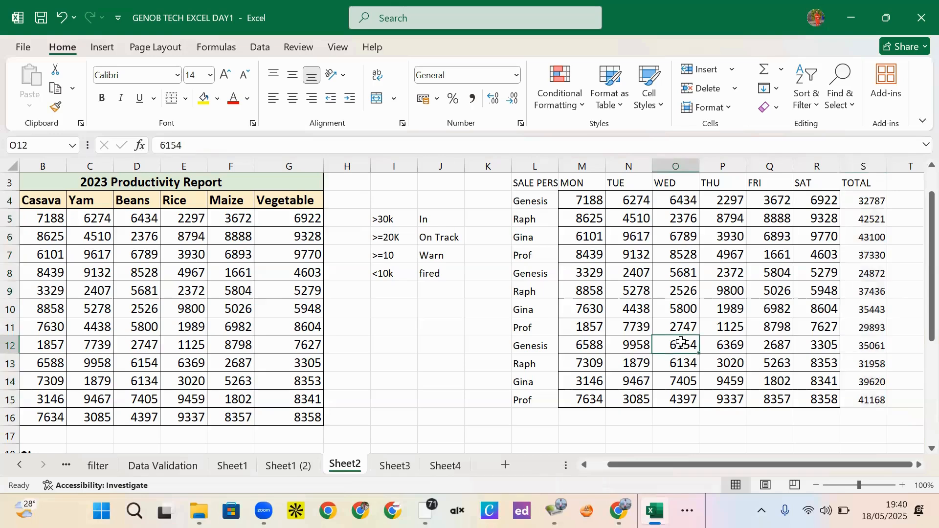
{"action": "type", "text": "100"}
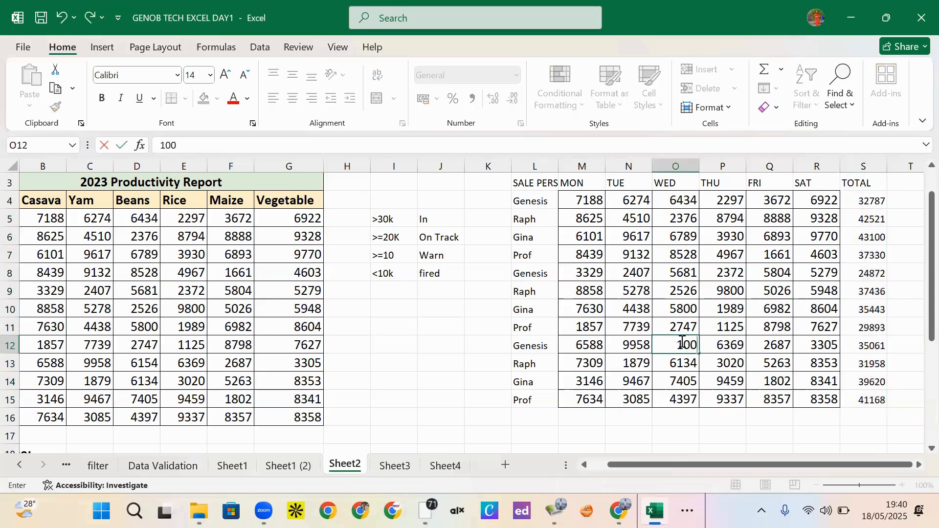
{"action": "left_click", "coordinate": [634, 344]}
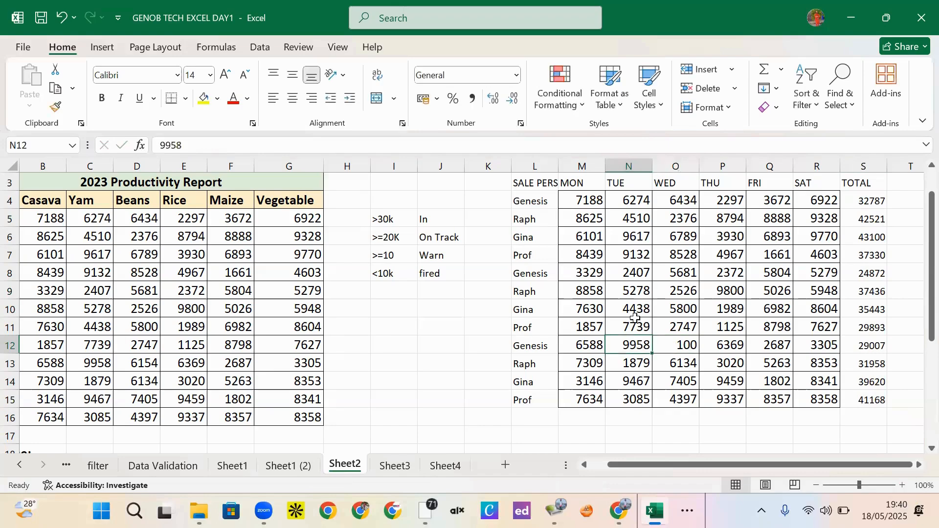
{"action": "left_click", "coordinate": [597, 345]}
{"action": "type", "text": "3"}
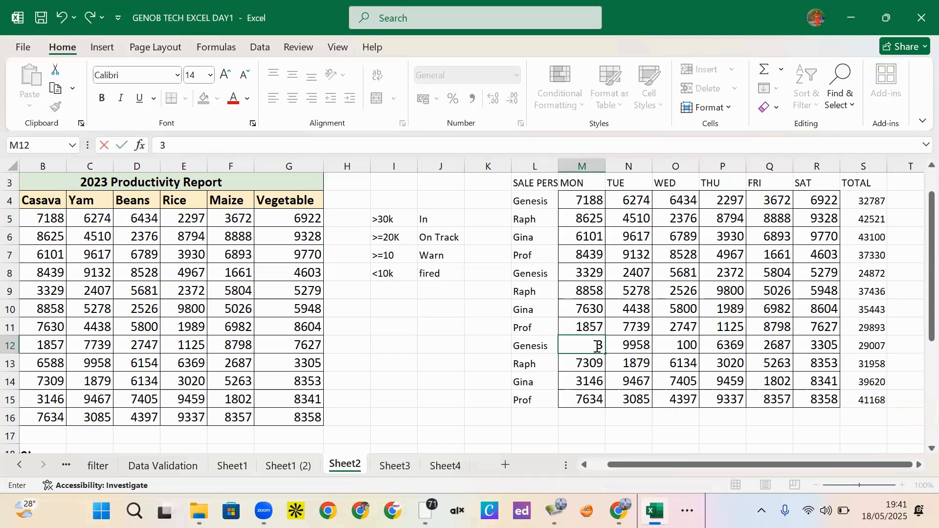
{"action": "type", "text": "99"}
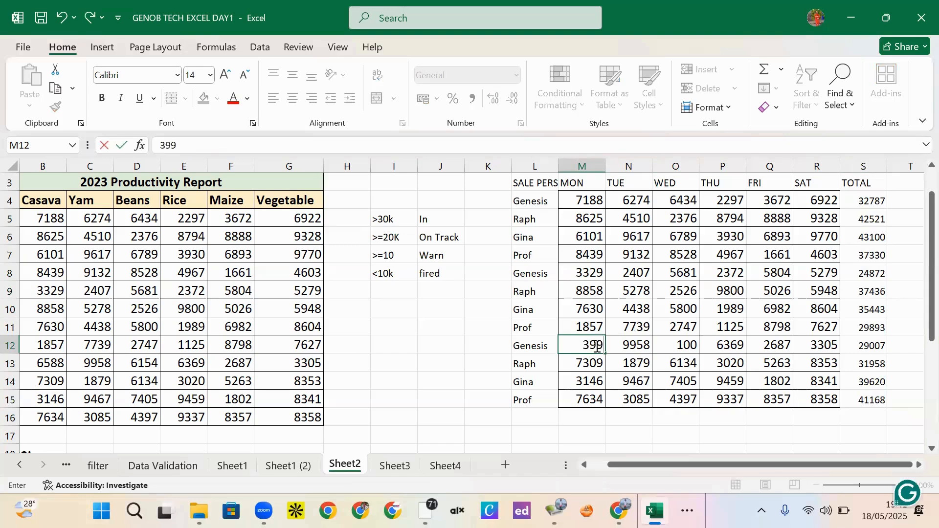
{"action": "left_click", "coordinate": [771, 346]}
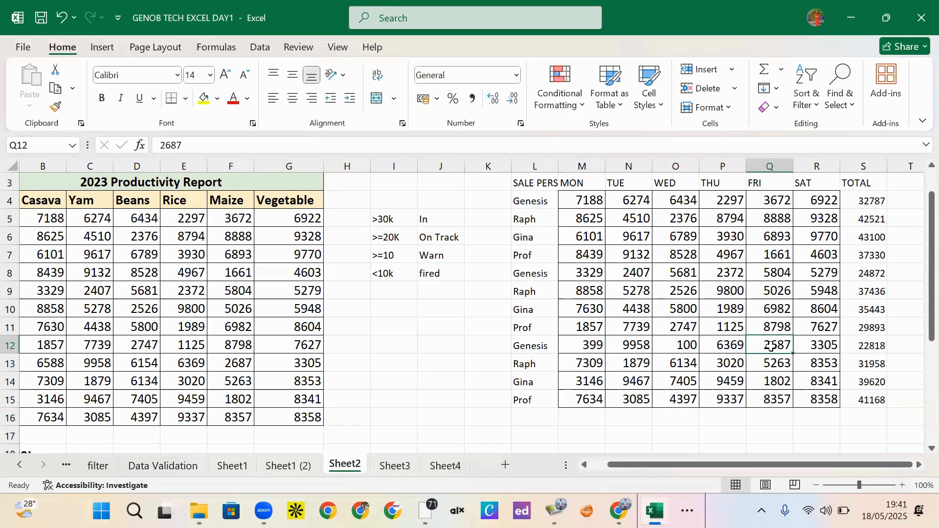
Replace the row 12 sales figures with 78 for THU in P12 and 98 for SAT in R12.
{"action": "left_click", "coordinate": [723, 344]}
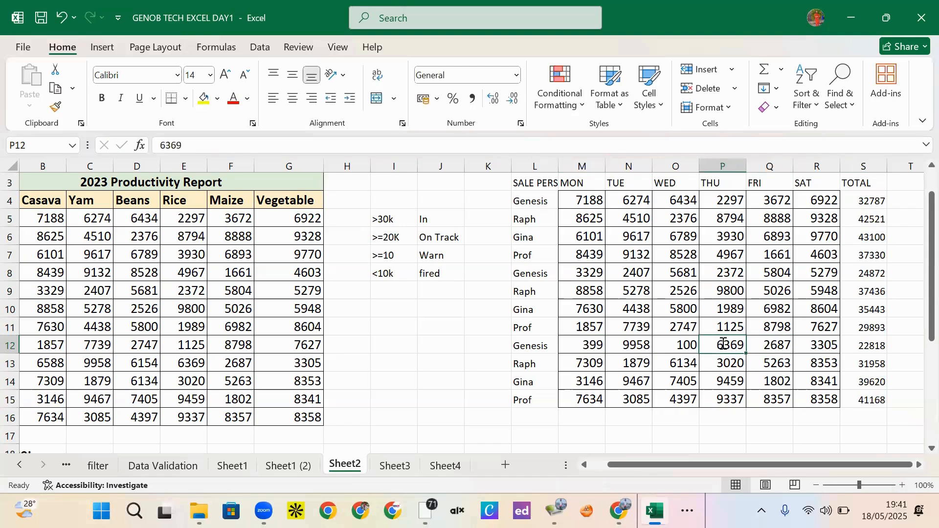
{"action": "type", "text": "78"}
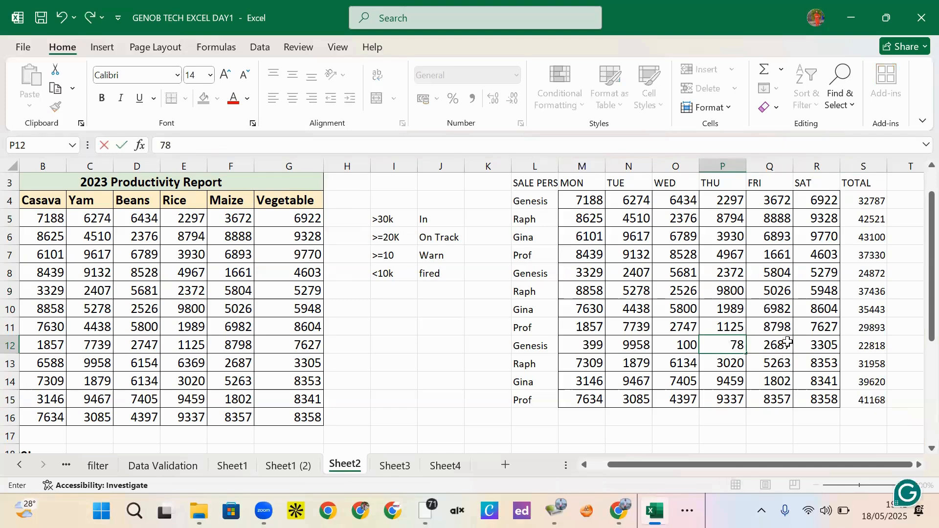
{"action": "left_click", "coordinate": [787, 342]}
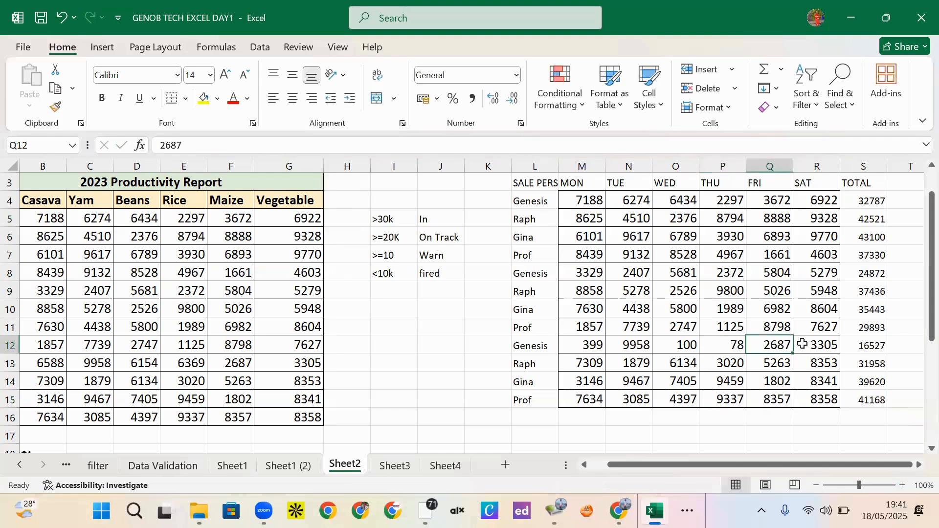
{"action": "left_click", "coordinate": [806, 345]}
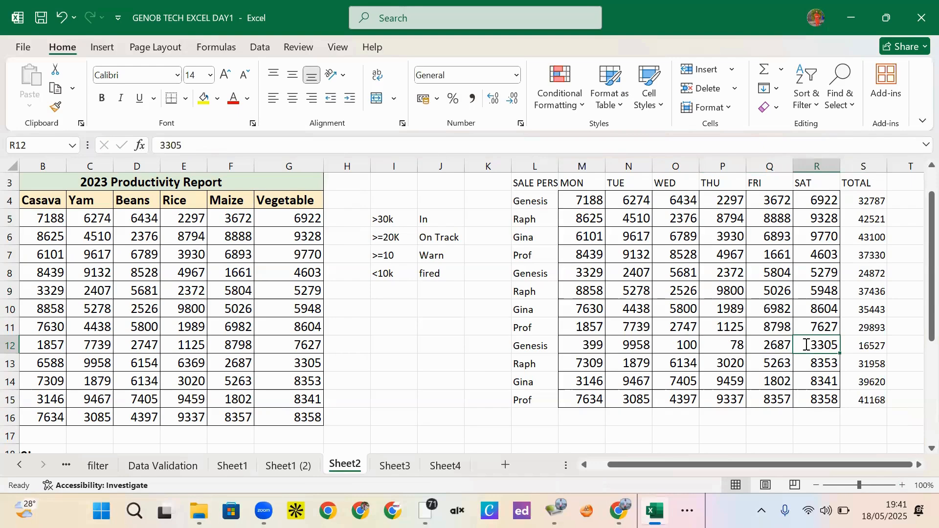
{"action": "type", "text": "98"}
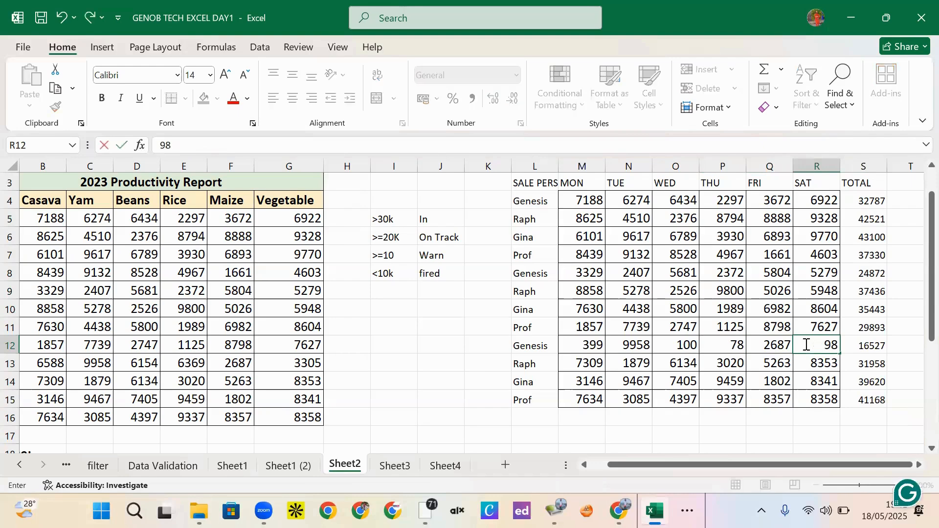
Set the row 12 TUE sales figure in N12 to 83.
{"action": "left_click", "coordinate": [655, 350]}
{"action": "left_click", "coordinate": [631, 350]}
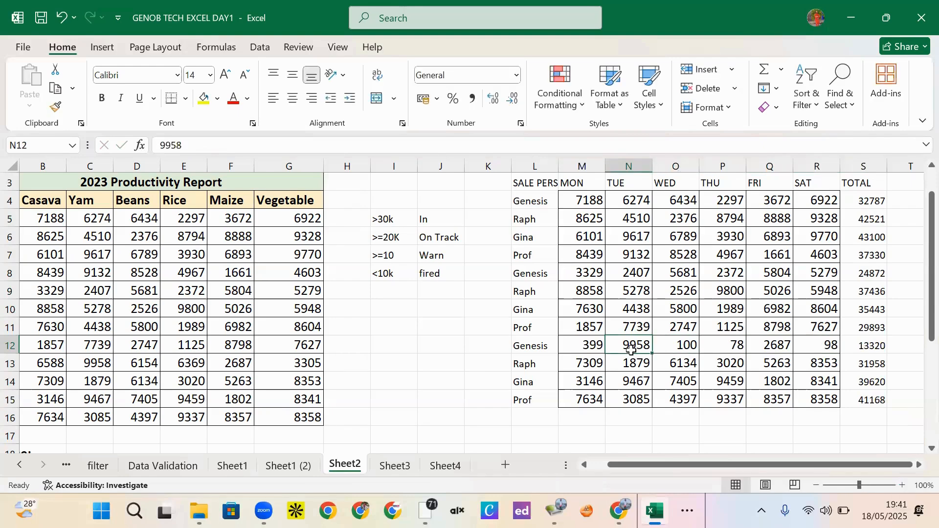
{"action": "type", "text": "8"}
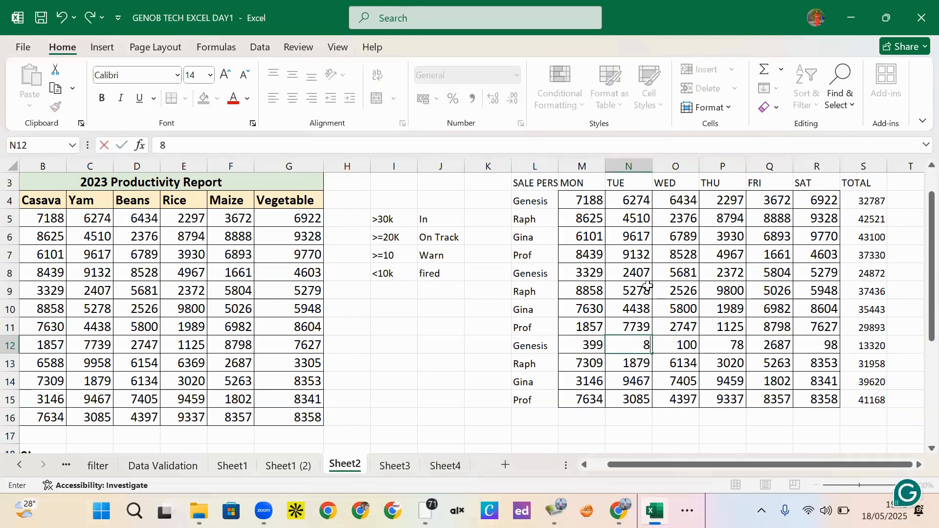
{"action": "type", "text": "3"}
{"action": "left_click", "coordinate": [647, 289]}
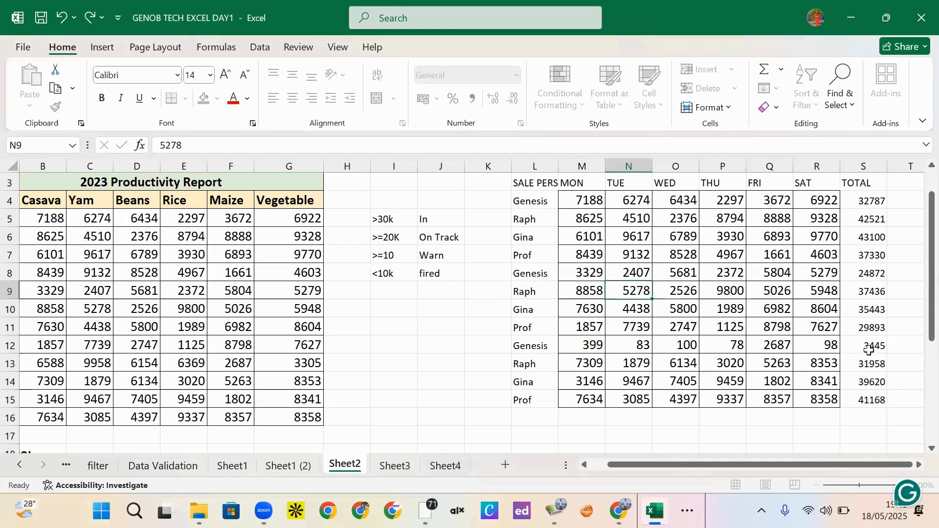
Lower the row 9 sales figures to 44 for THU in P9 and 45 for MON in M9.
{"action": "left_click", "coordinate": [711, 289]}
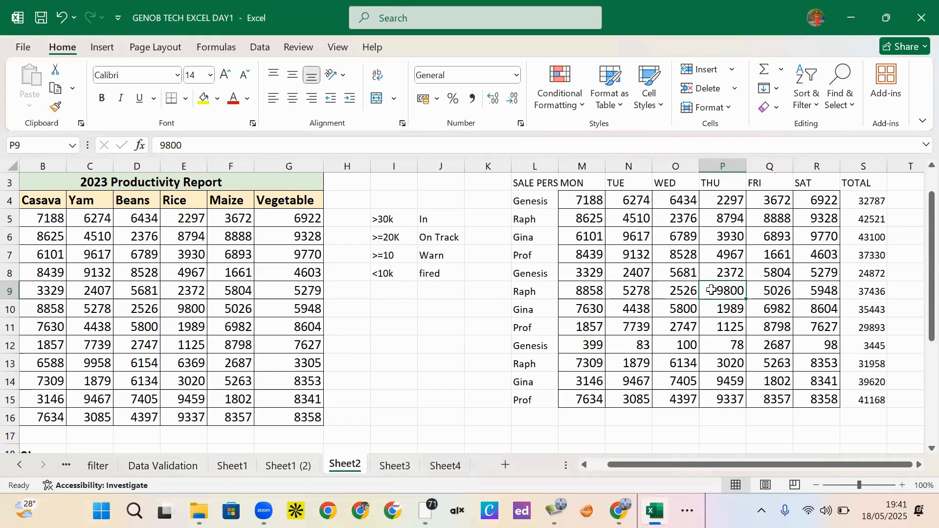
{"action": "type", "text": "e"}
{"action": "key", "text": "BackSpace"}
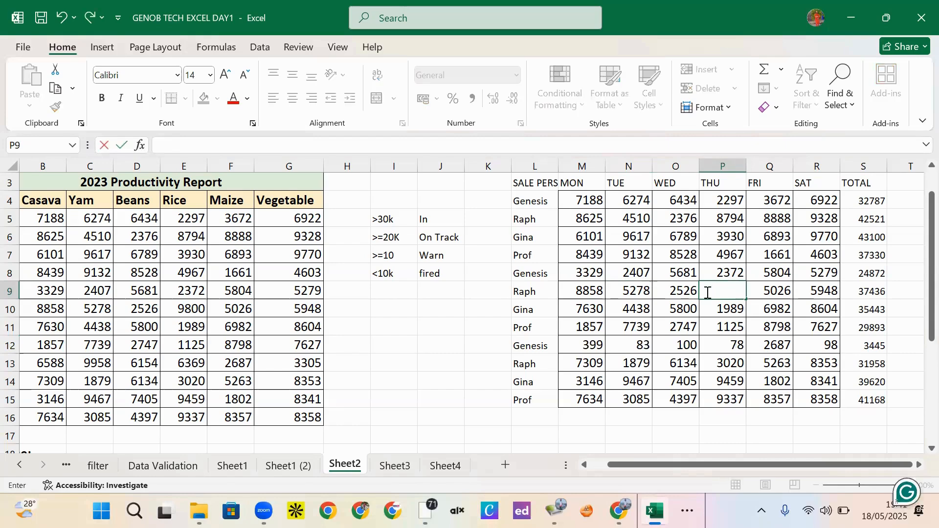
{"action": "type", "text": "44"}
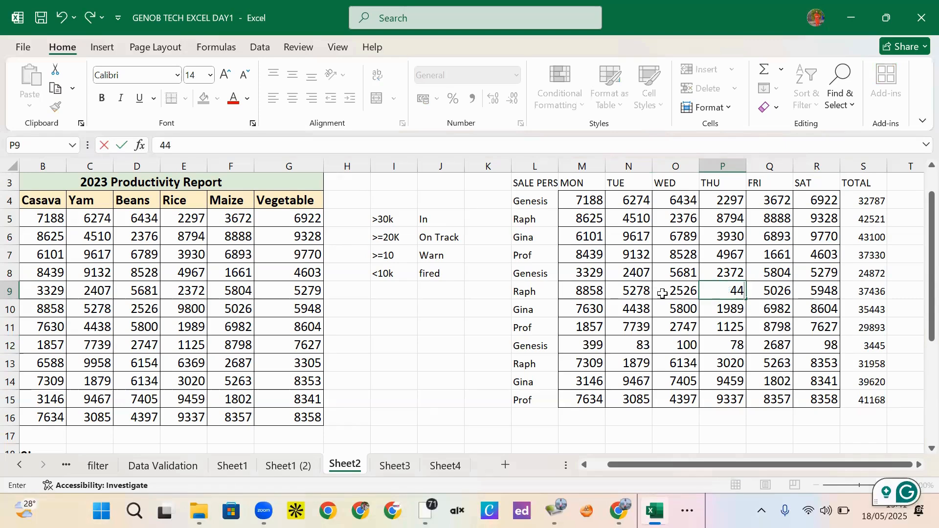
{"action": "left_click", "coordinate": [594, 288]}
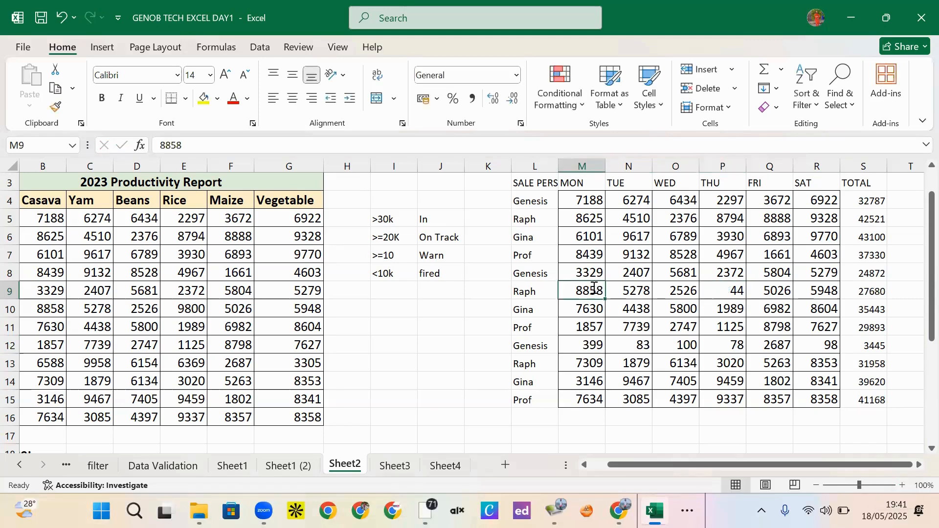
{"action": "type", "text": "45"}
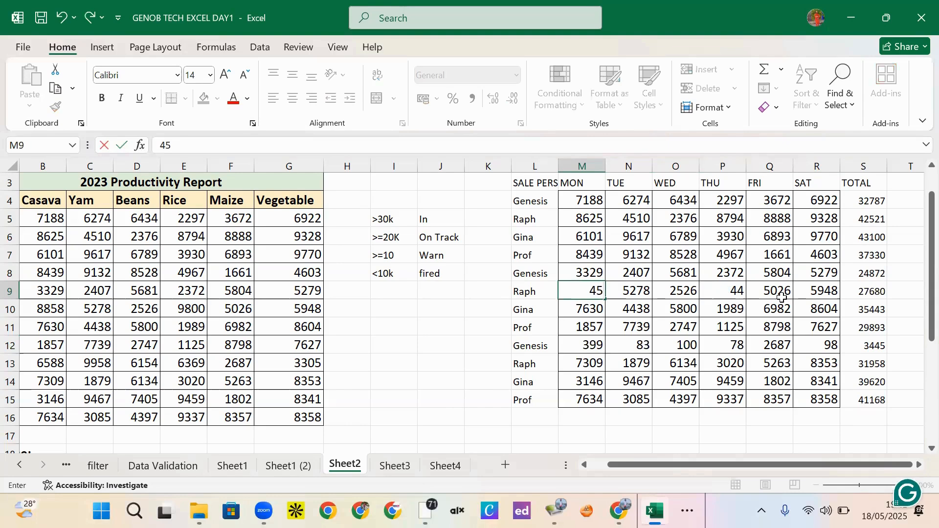
{"action": "left_click", "coordinate": [685, 345]}
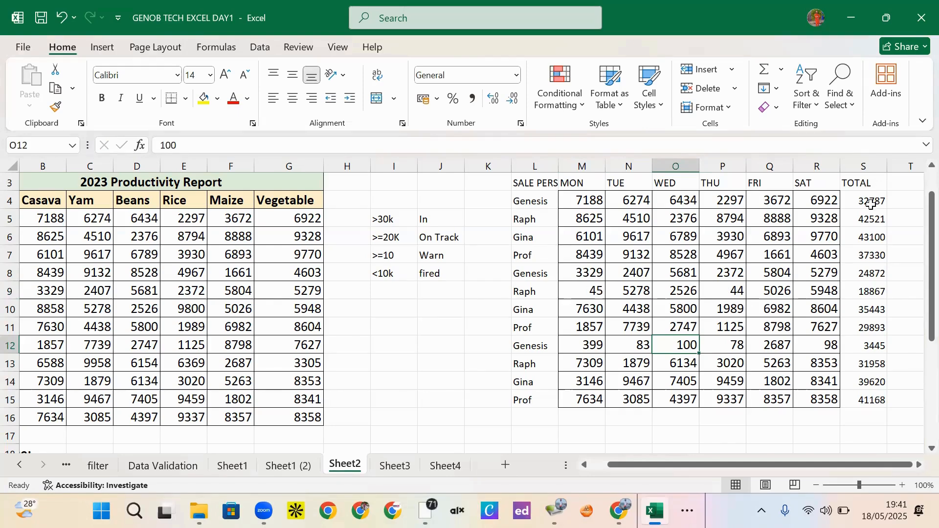
Preview the 3 Arrows (Colored) icon set on the TOTAL figures in S4:S15 without applying it.
{"action": "left_click_drag", "start_coordinate": [867, 201], "coordinate": [863, 402]}
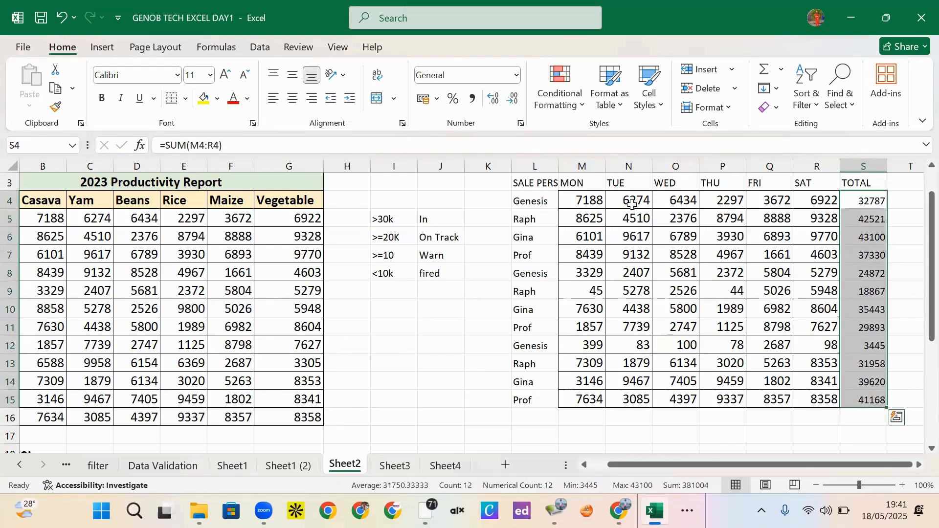
{"action": "left_click", "coordinate": [582, 105]}
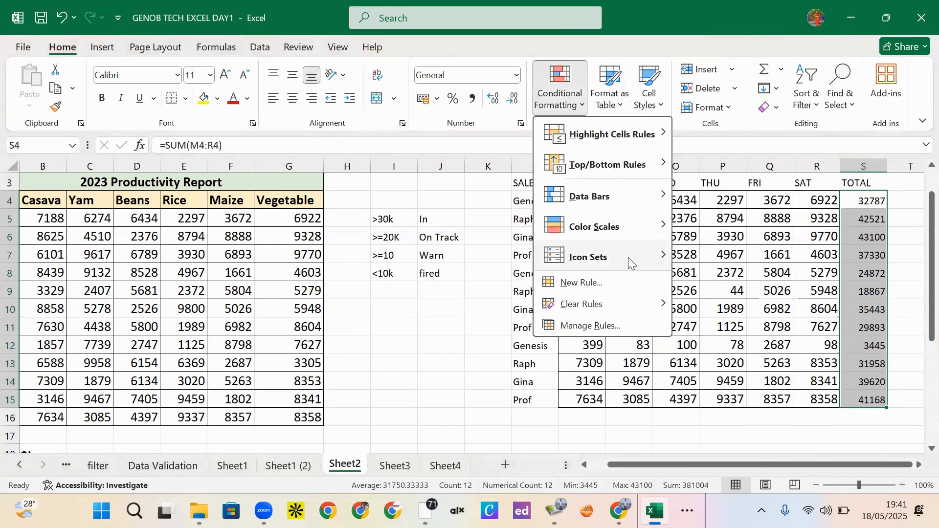
{"action": "mouse_move", "coordinate": [629, 259]}
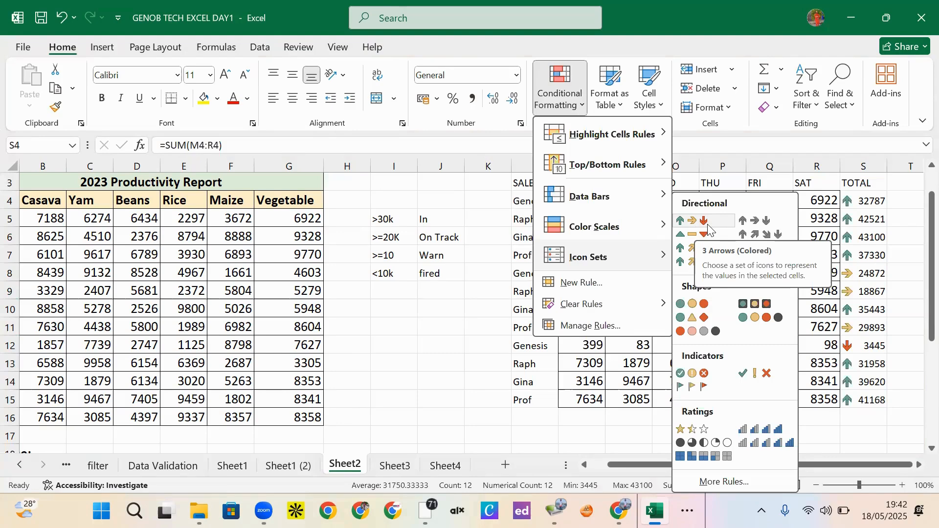
{"action": "left_click", "coordinate": [384, 304]}
Start a second criteria list below the first with 60 in I10 and the label stop in J10.
{"action": "left_click", "coordinate": [383, 311]}
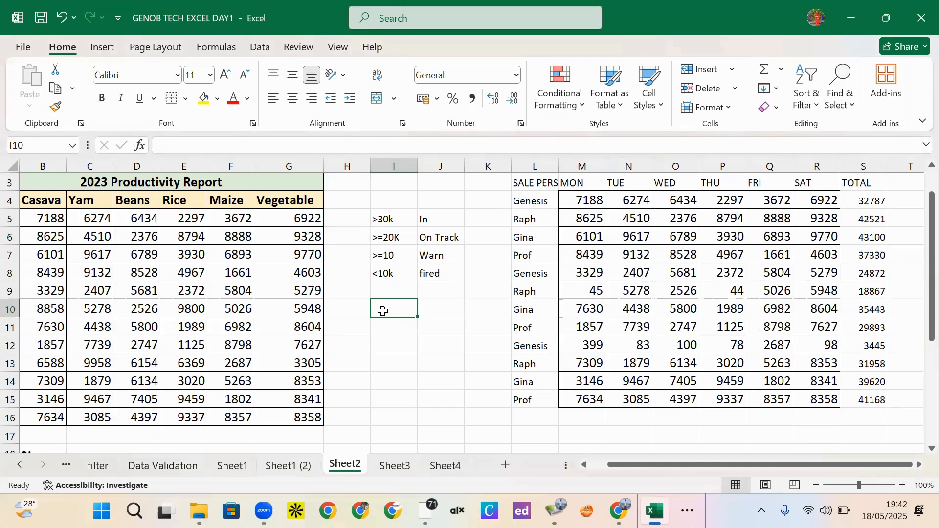
{"action": "type", "text": "60"}
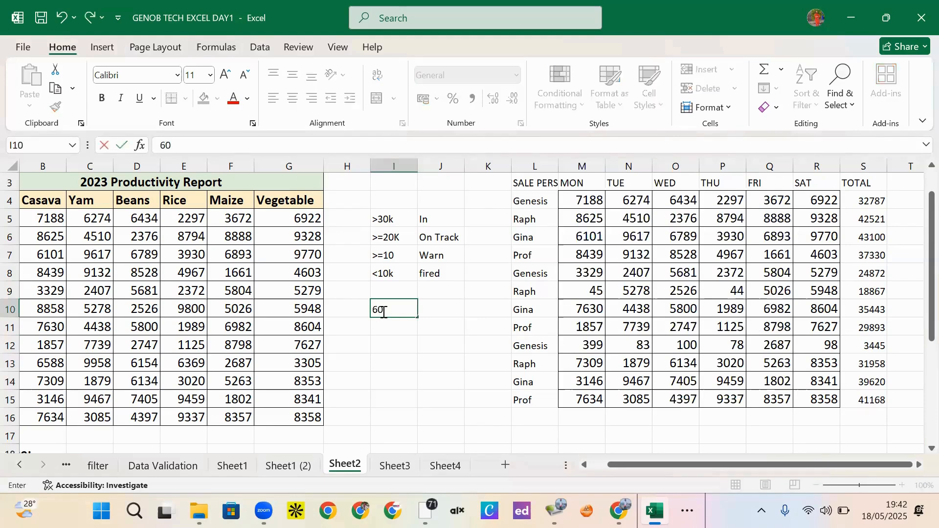
{"action": "left_click", "coordinate": [424, 308]}
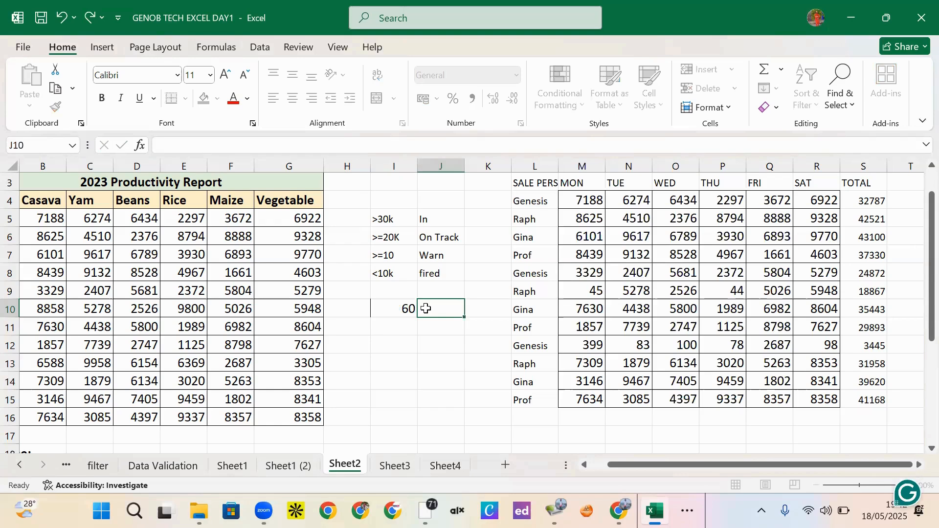
{"action": "type", "text": "stop"}
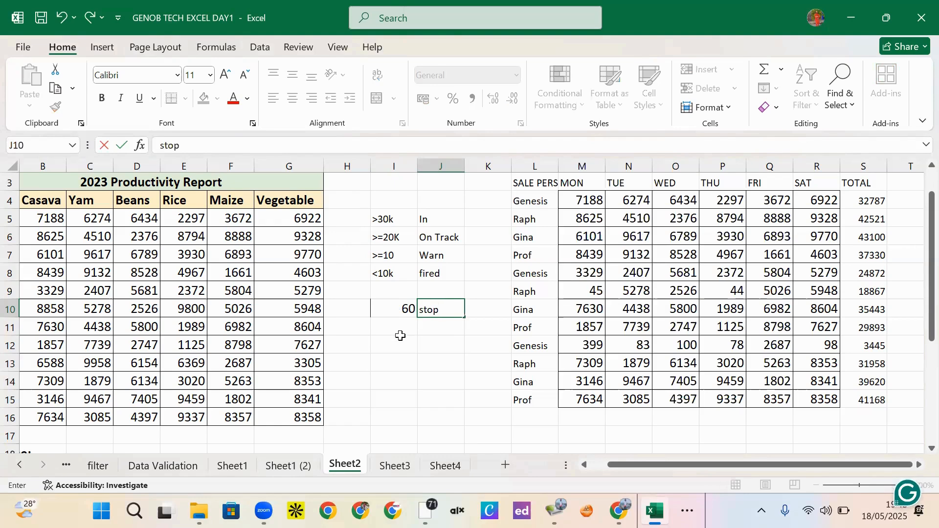
Add the criterion >30 in I11 with the label warning in J11, and review both new entries.
{"action": "left_click", "coordinate": [414, 324]}
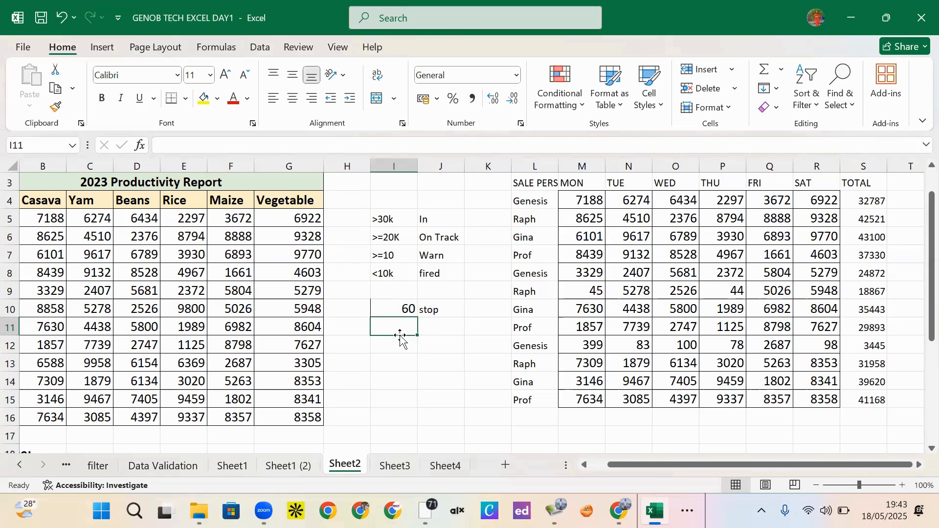
{"action": "type", "text": ">"}
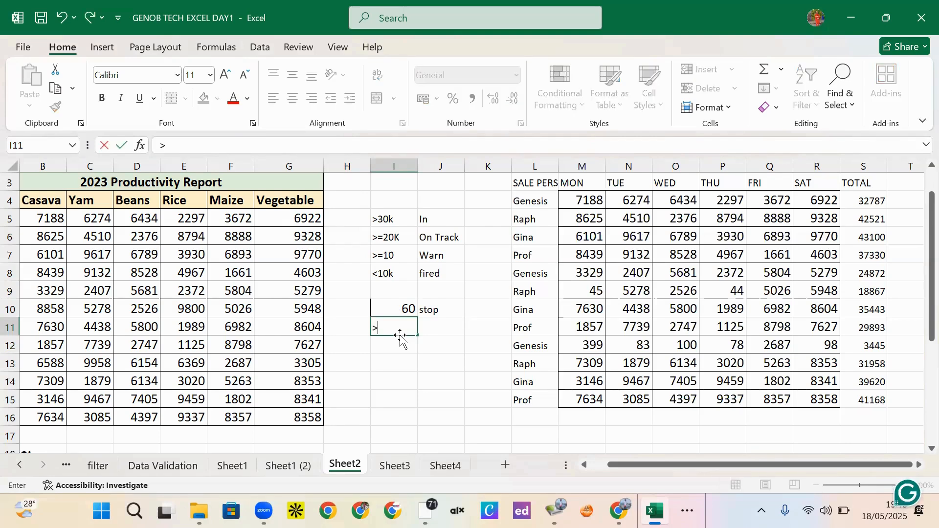
{"action": "type", "text": "30"}
{"action": "left_click", "coordinate": [442, 325]}
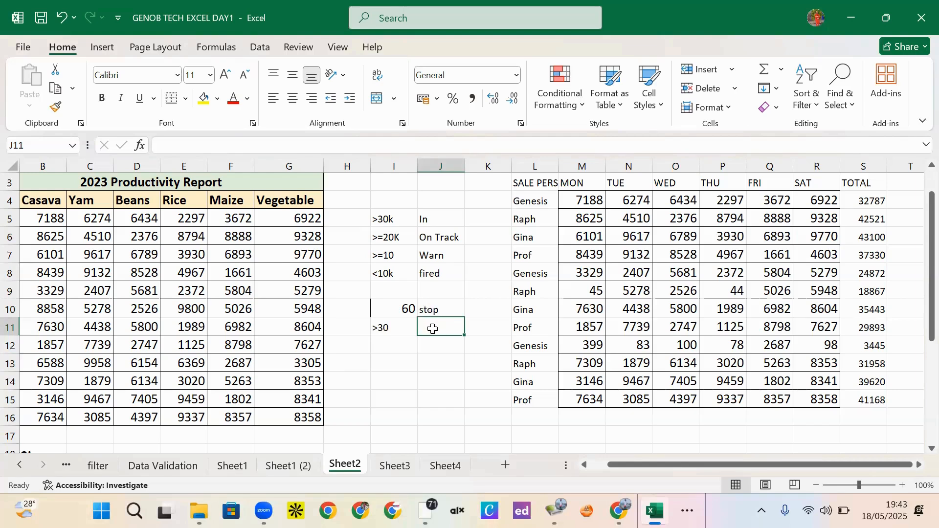
{"action": "type", "text": "war"}
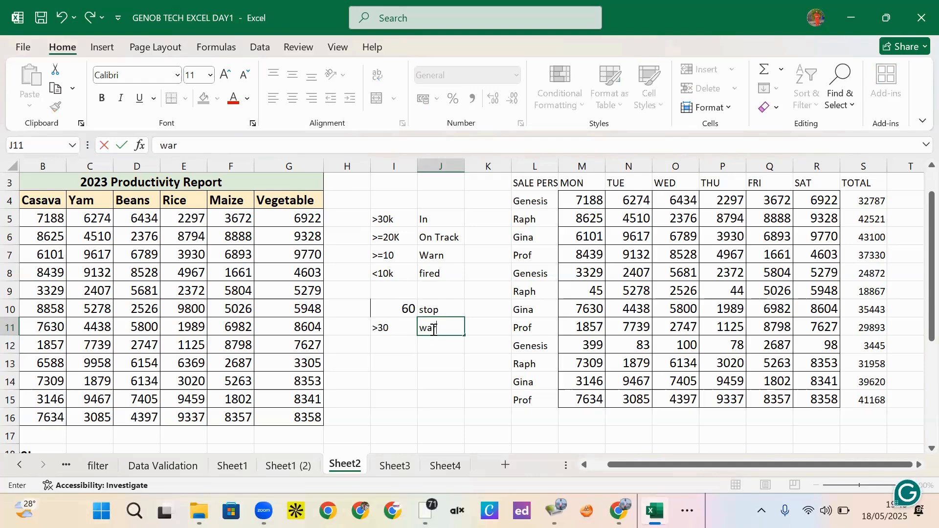
{"action": "type", "text": "ning"}
{"action": "left_click", "coordinate": [408, 347]}
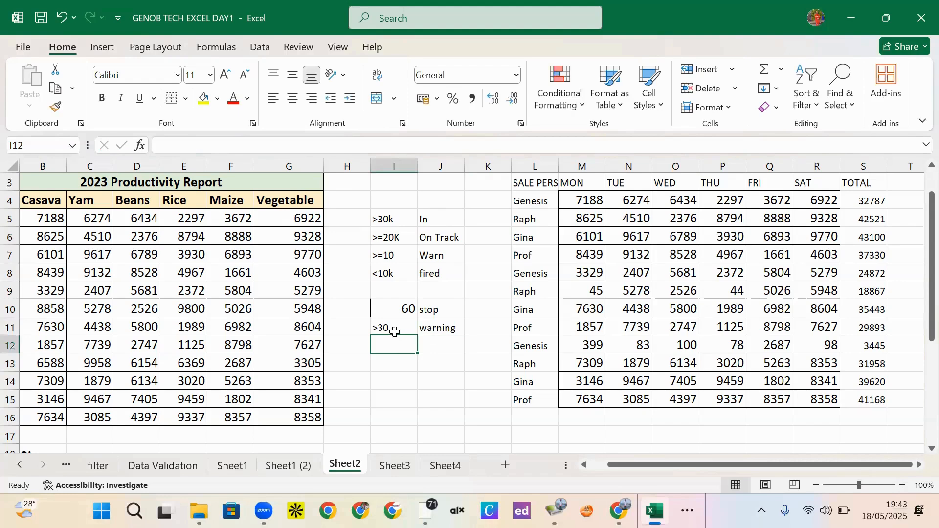
{"action": "left_click", "coordinate": [394, 331]}
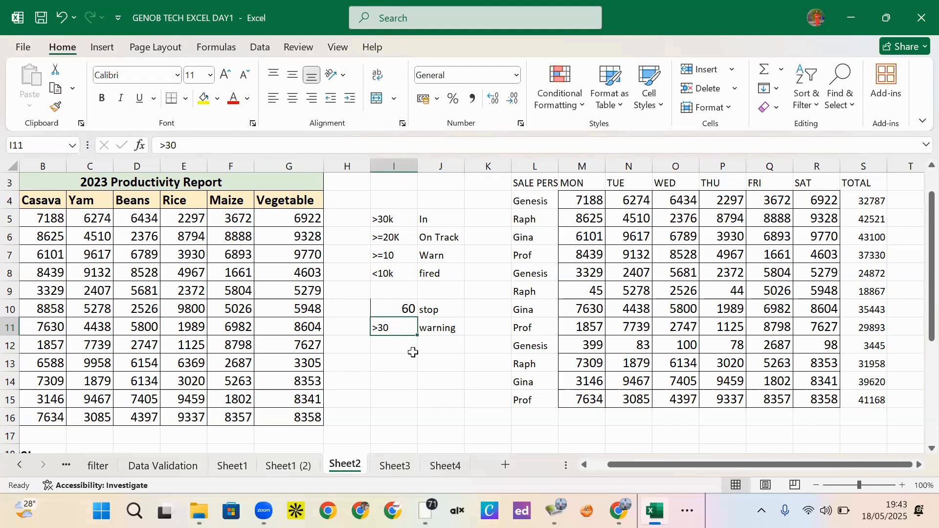
{"action": "left_click", "coordinate": [396, 312]}
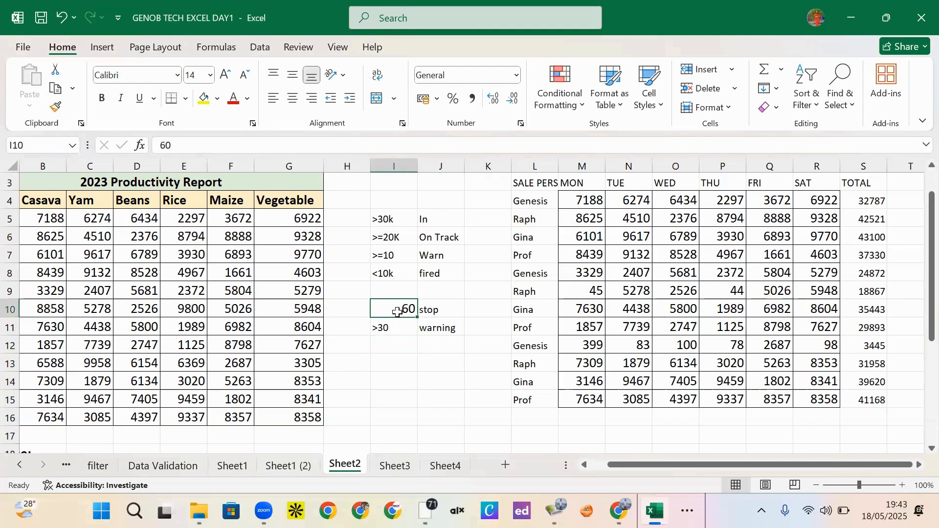
{"action": "left_click", "coordinate": [397, 345]}
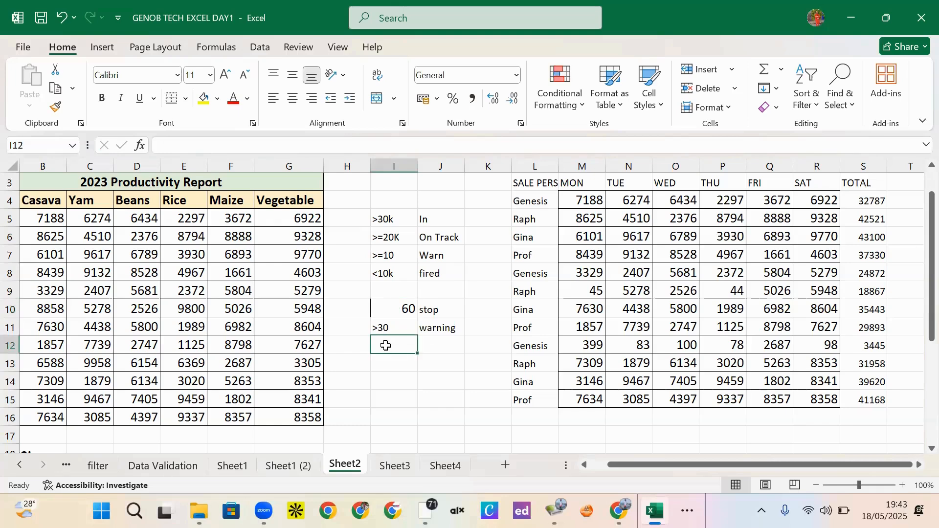
{"action": "left_click", "coordinate": [391, 321]}
{"action": "left_click", "coordinate": [398, 309]}
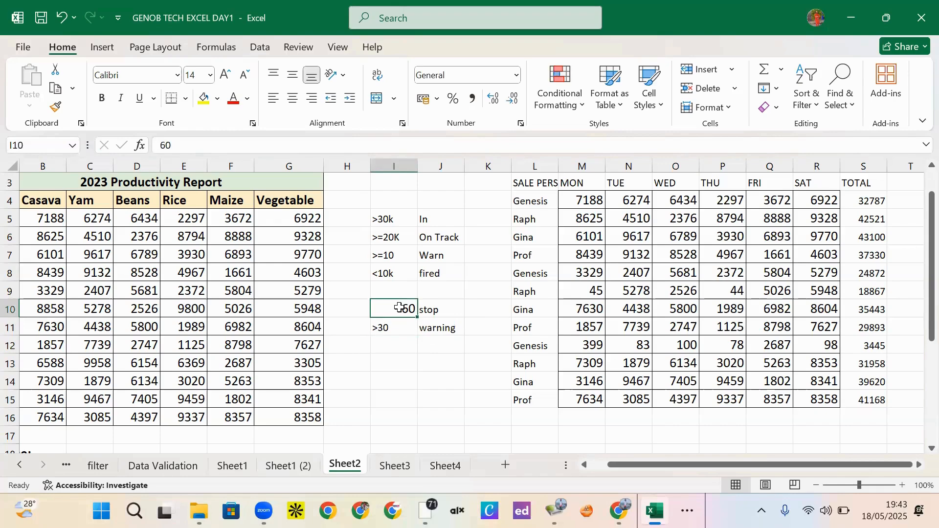
{"action": "key", "text": "Down"}
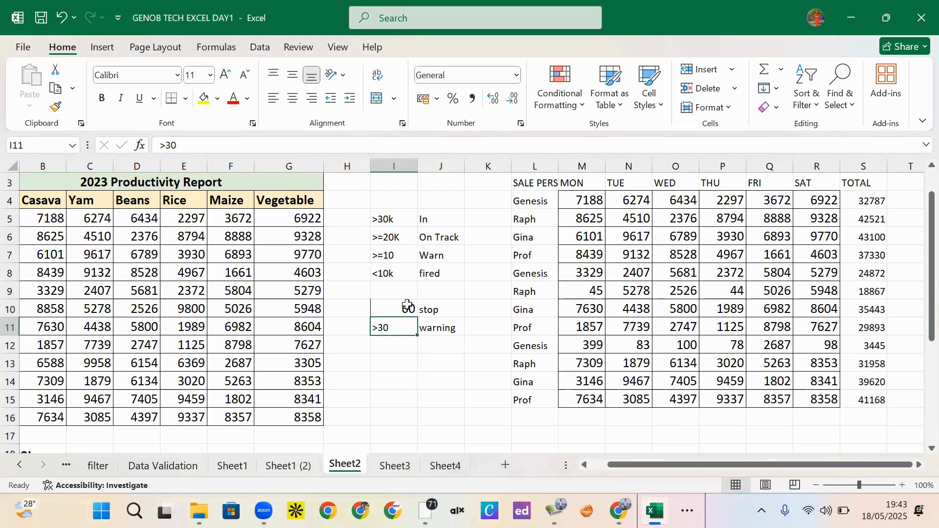
{"action": "left_click", "coordinate": [407, 306]}
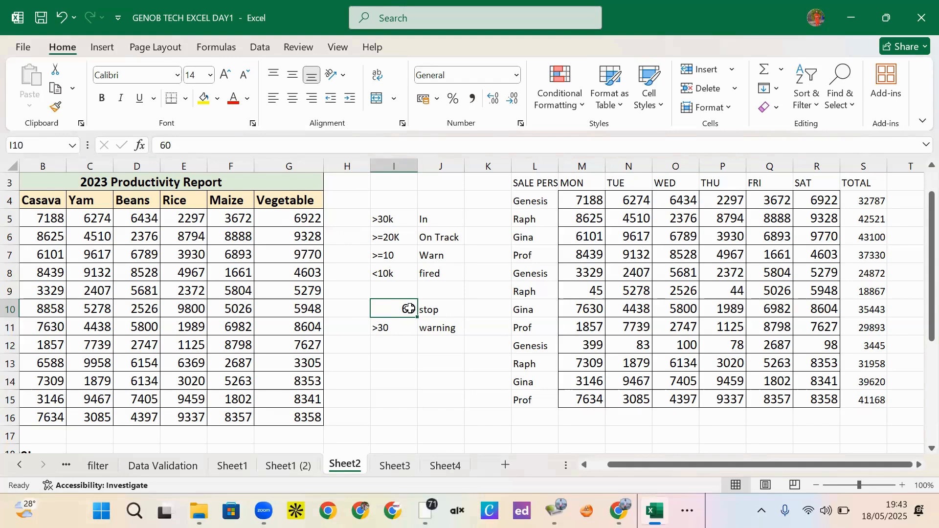
{"action": "left_click", "coordinate": [390, 332]}
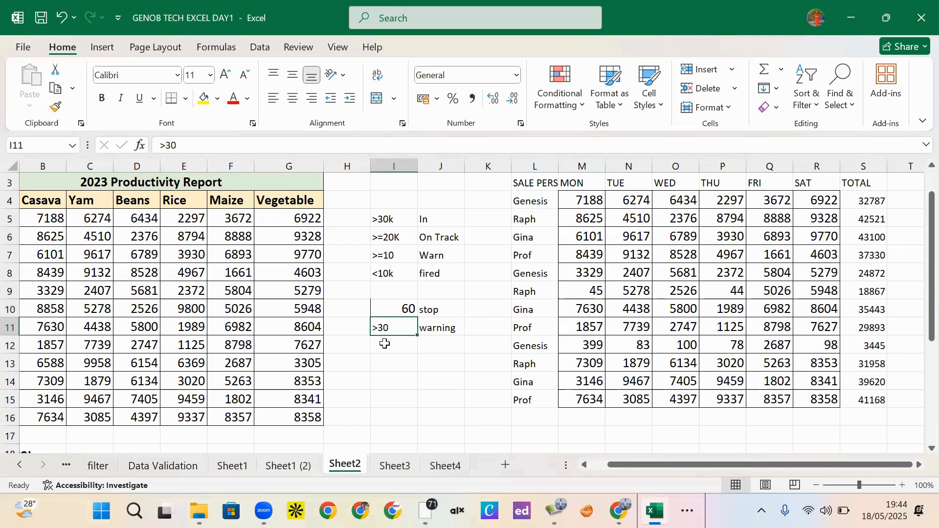
Add the criterion <30 in I12 with the label fire on in J12.
{"action": "left_click", "coordinate": [385, 344]}
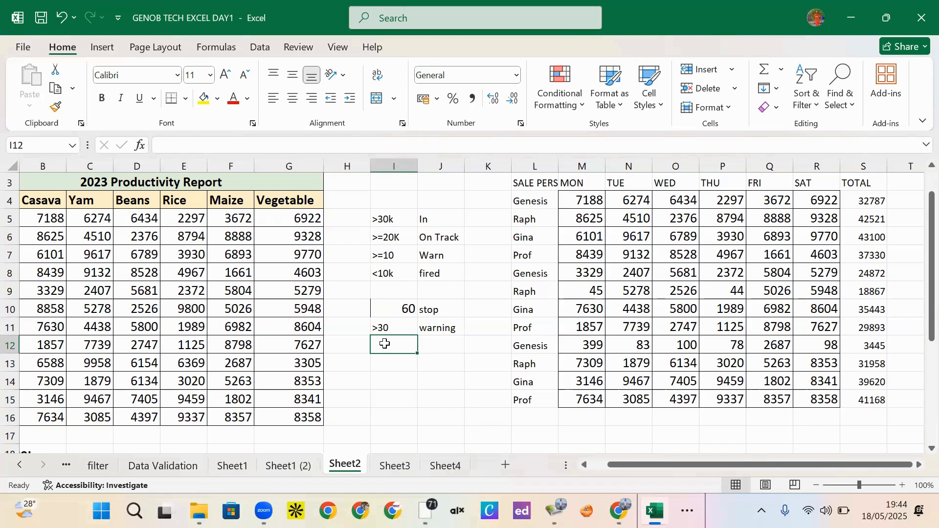
{"action": "type", "text": "<"}
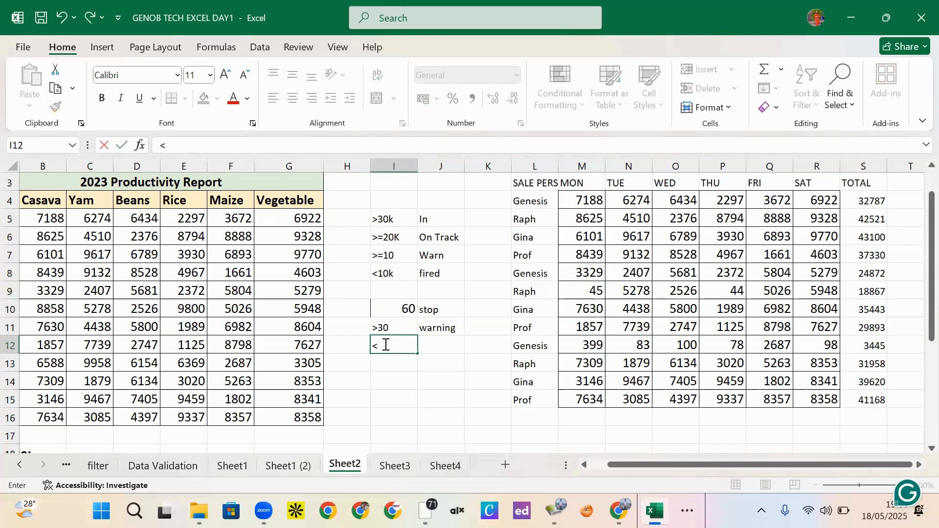
{"action": "type", "text": "30"}
{"action": "left_click", "coordinate": [443, 347]}
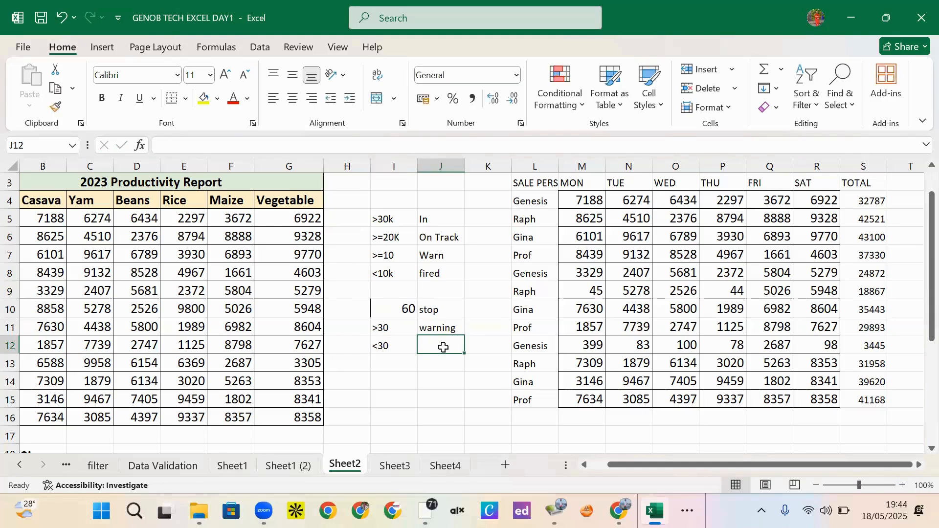
{"action": "type", "text": "fire"}
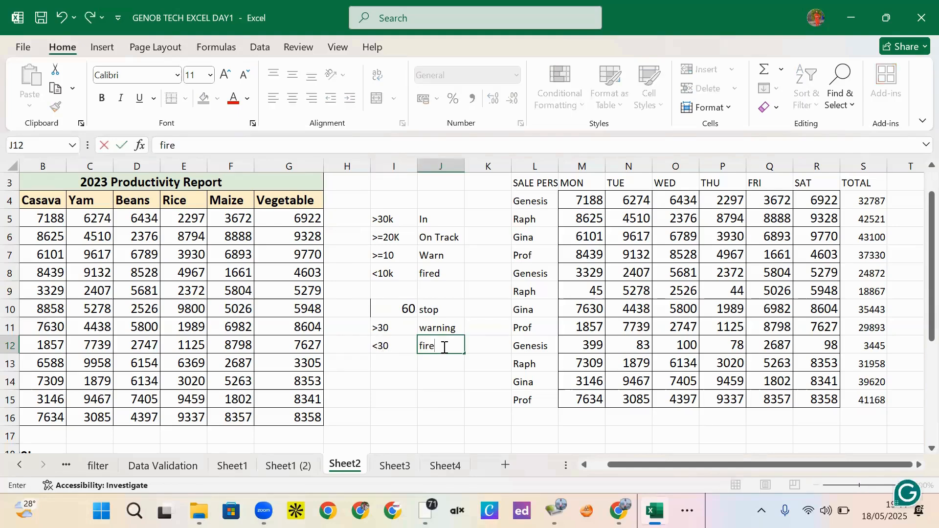
{"action": "type", "text": " on"}
{"action": "left_click", "coordinate": [413, 373]}
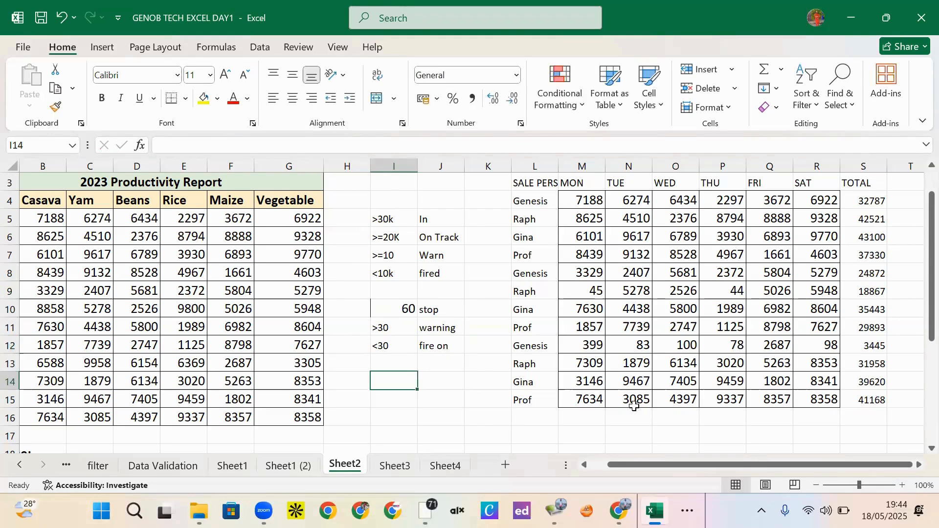
Select the TOTAL figures in S4:S15 and preview the 3 Arrows (Colored) icon set on them without applying it.
{"action": "left_click_drag", "start_coordinate": [875, 207], "coordinate": [874, 400]}
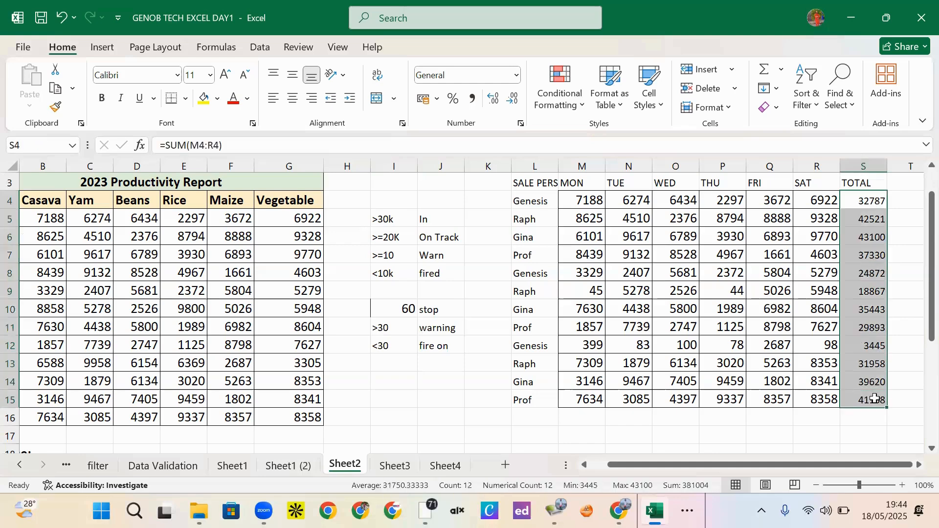
{"action": "left_click", "coordinate": [581, 111]}
{"action": "mouse_move", "coordinate": [609, 263]}
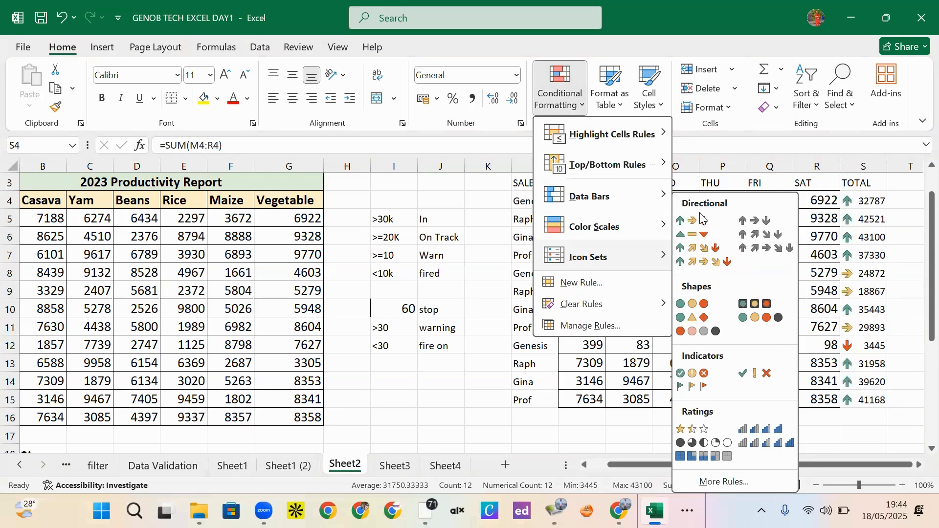
{"action": "mouse_move", "coordinate": [650, 162]}
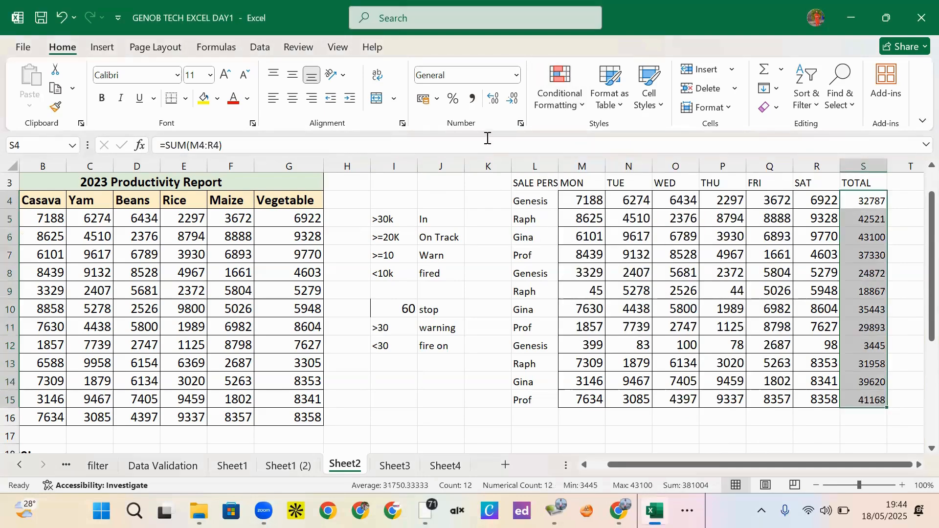
Start a custom icon set rule for the selected totals and browse the icon styles, keeping the three coloured circles.
{"action": "left_click", "coordinate": [582, 111]}
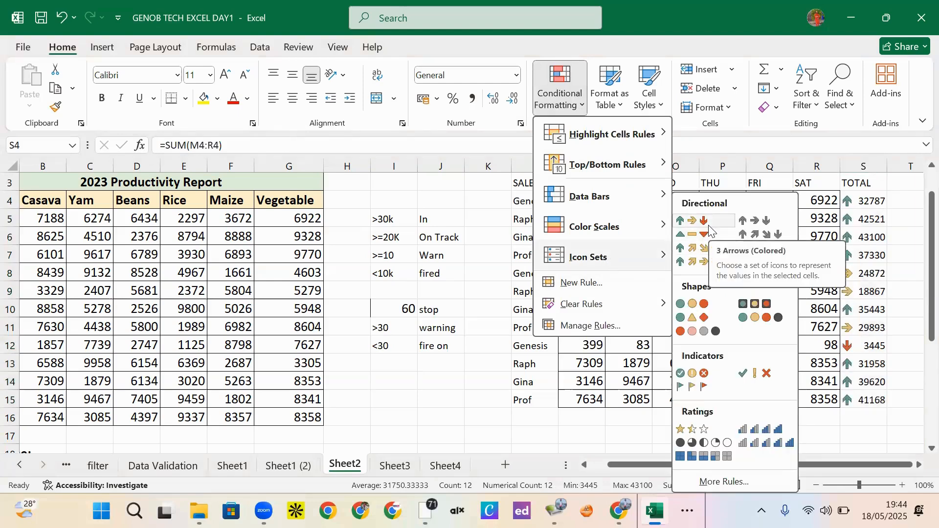
{"action": "left_click", "coordinate": [724, 483]}
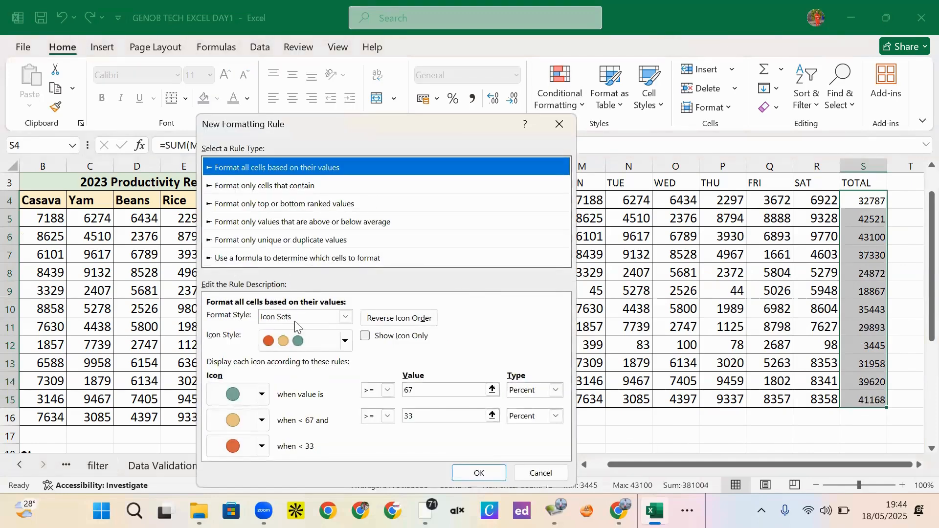
{"action": "left_click", "coordinate": [345, 342]}
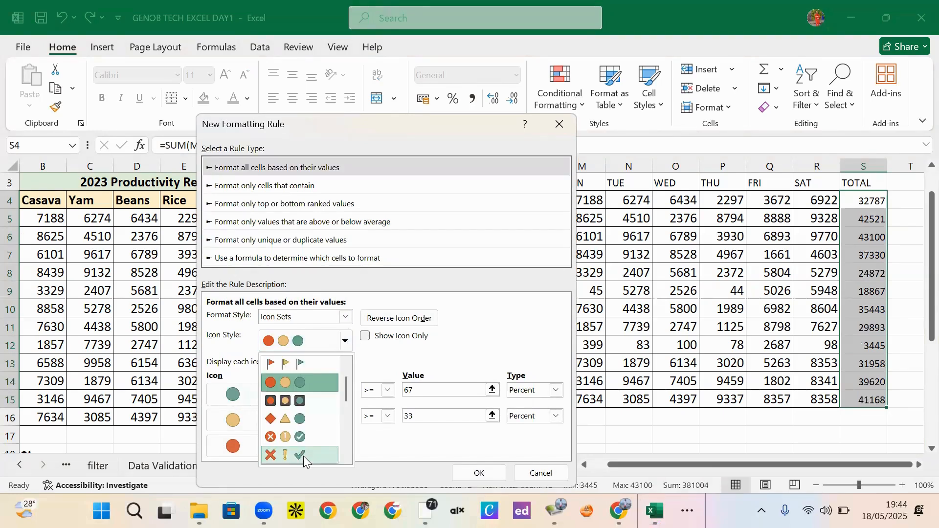
{"action": "left_click_drag", "start_coordinate": [348, 406], "coordinate": [350, 425]}
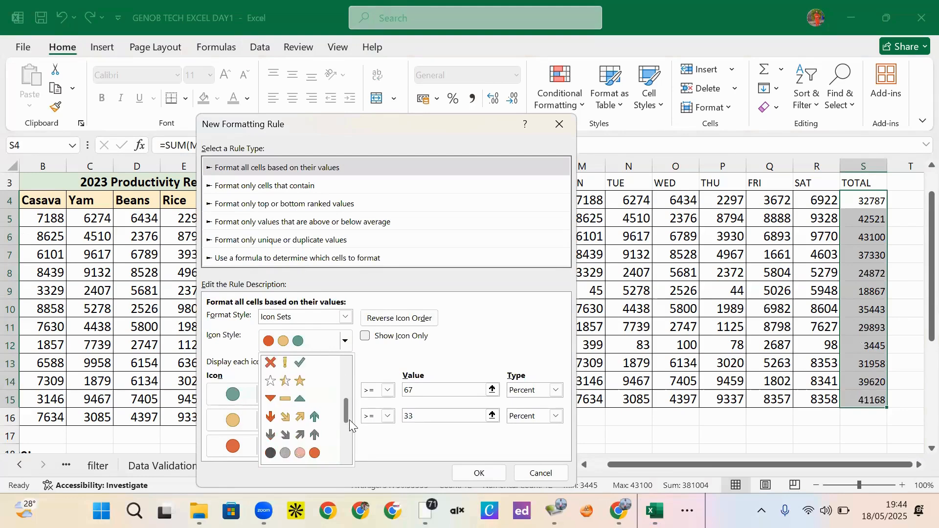
{"action": "scroll", "coordinate": [349, 420], "scroll_direction": "down", "scroll_amount": 1}
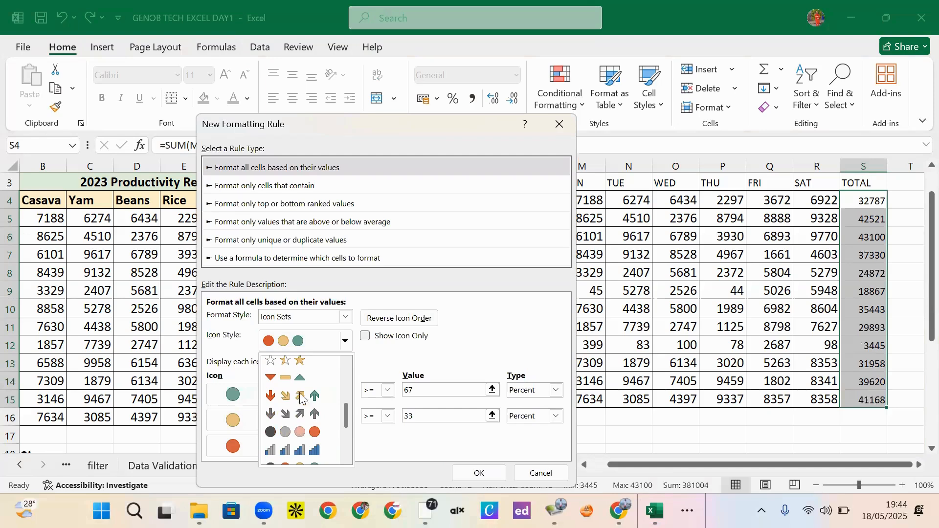
{"action": "left_click_drag", "start_coordinate": [346, 415], "coordinate": [340, 376]}
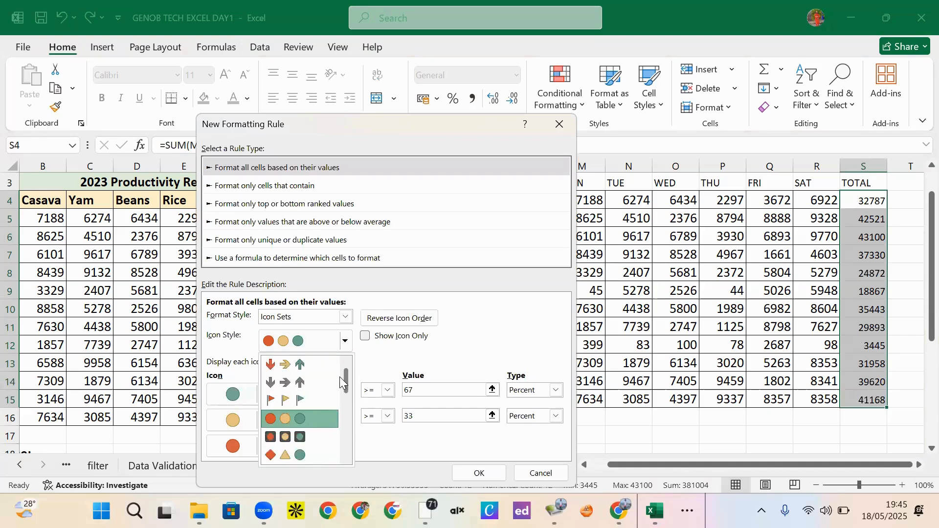
{"action": "left_click", "coordinate": [285, 344]}
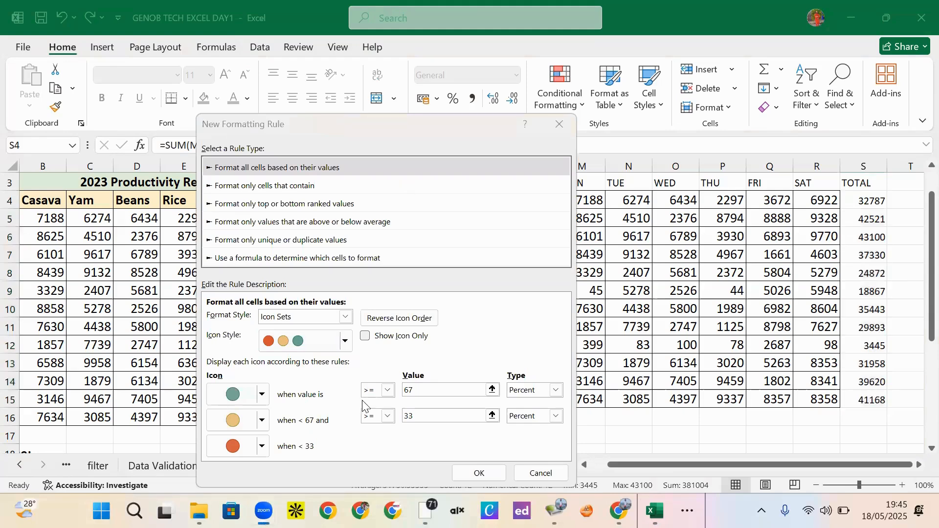
Set the rule's thresholds to 60 percent for the green icon and 30 percent for the yellow icon.
{"action": "left_click", "coordinate": [418, 395]}
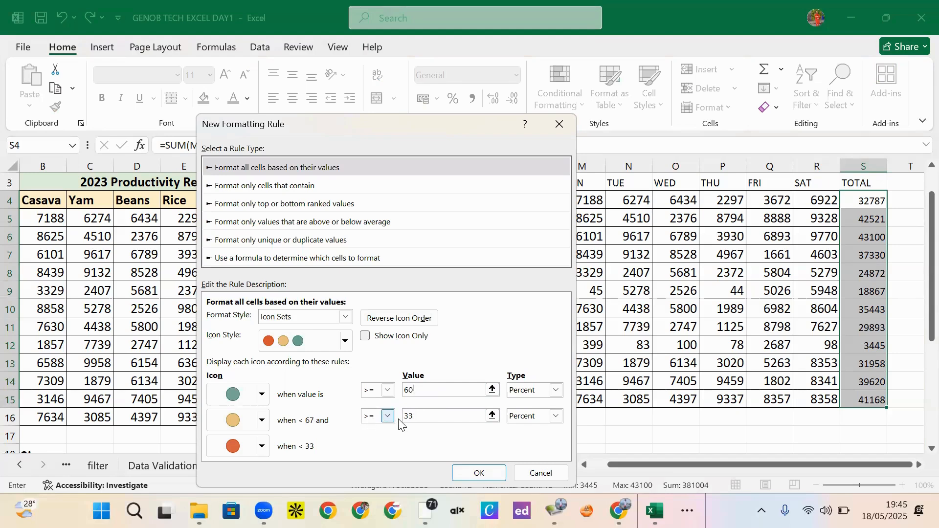
{"action": "left_click", "coordinate": [414, 416]}
{"action": "key", "text": "BackSpace"}
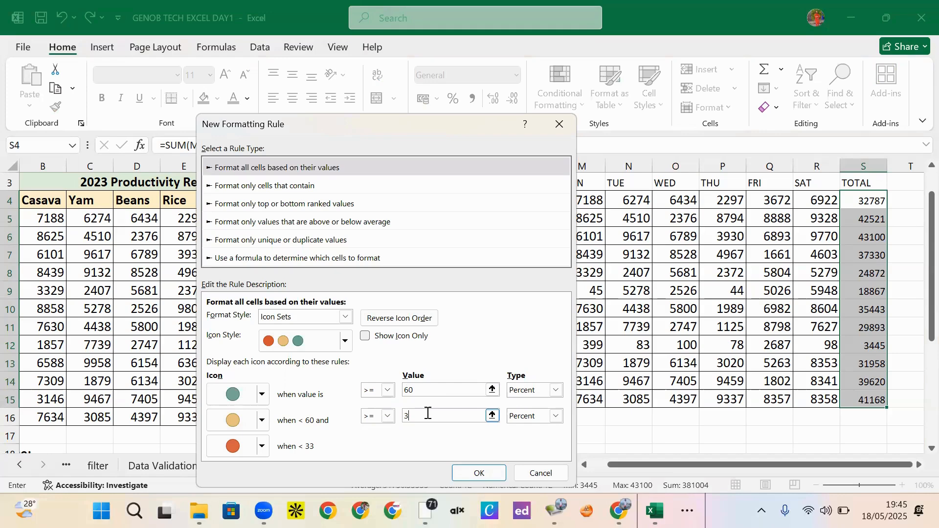
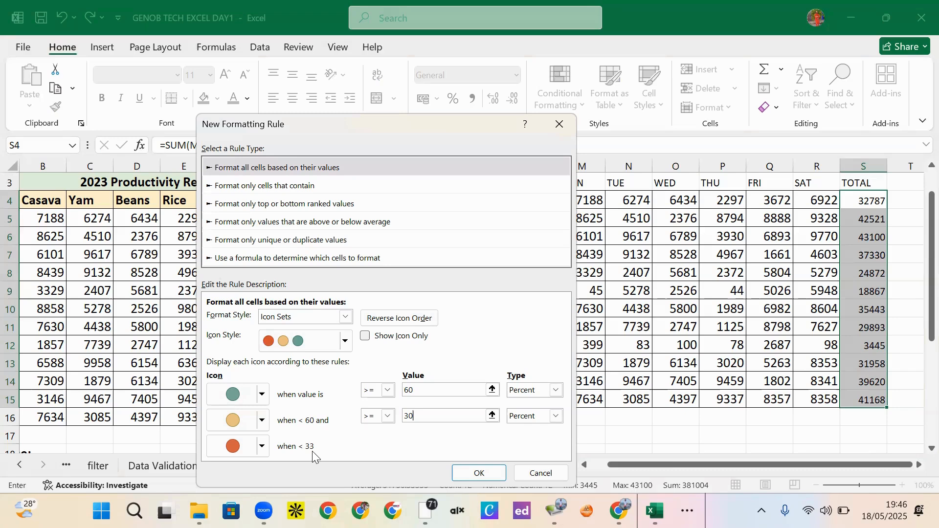
Switch the green icon's threshold type to Number, edit the threshold values, and apply the icon set rule to the totals.
{"action": "left_click", "coordinate": [555, 391]}
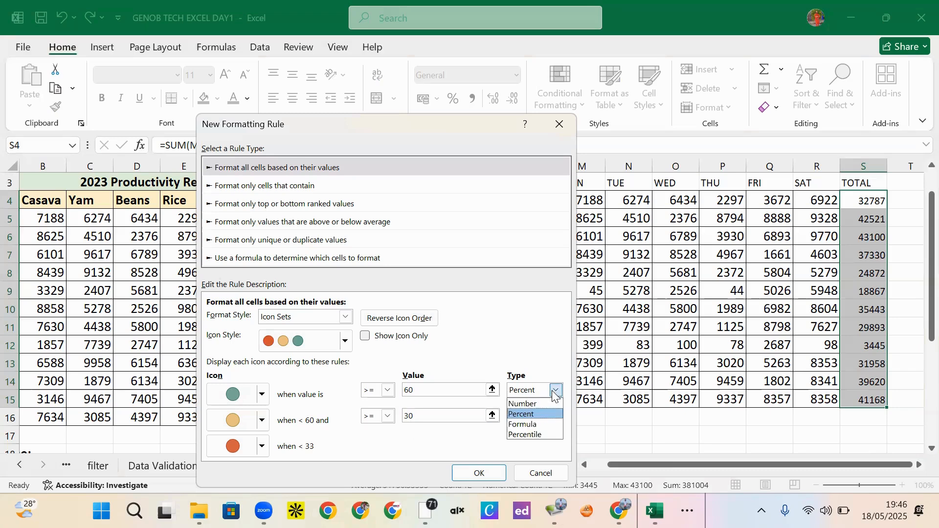
{"action": "left_click", "coordinate": [531, 405]}
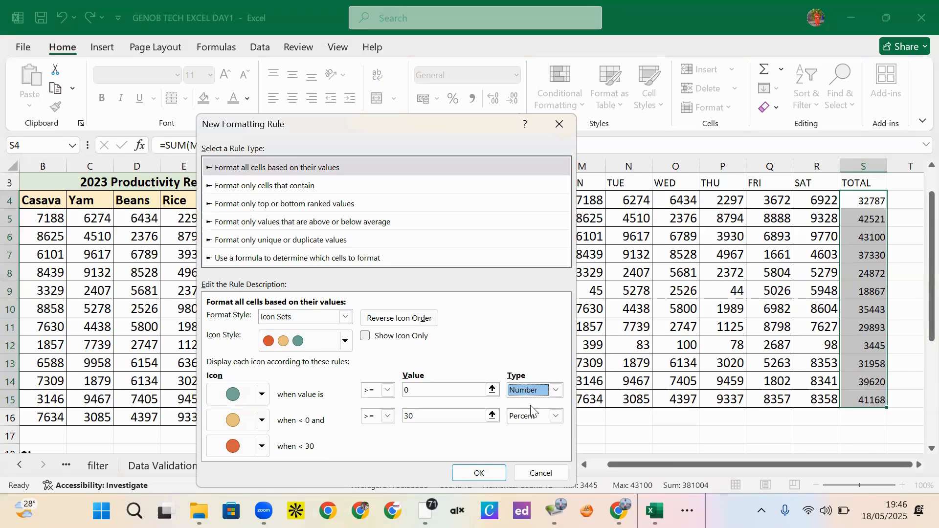
{"action": "left_click", "coordinate": [424, 391]}
{"action": "key", "text": "BackSpace"}
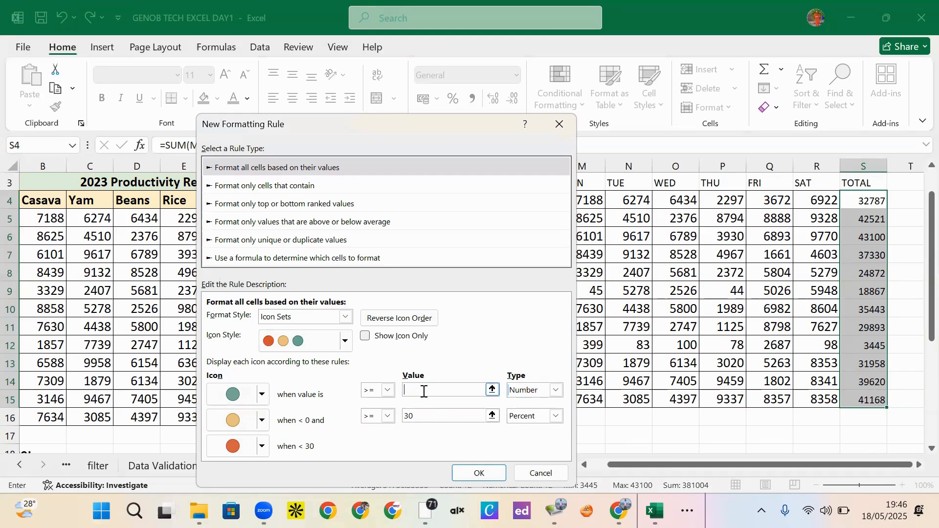
{"action": "left_click", "coordinate": [418, 416]}
{"action": "left_click", "coordinate": [425, 417]}
{"action": "left_click", "coordinate": [487, 474]}
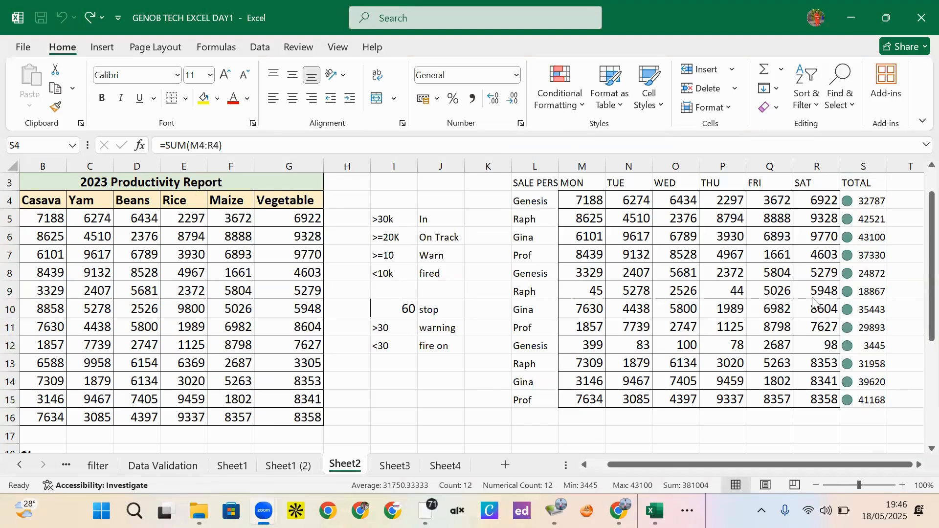
Undo the icon set rule applied to the TOTAL figures.
{"action": "left_click", "coordinate": [850, 312]}
{"action": "key", "text": "ctrl+z"}
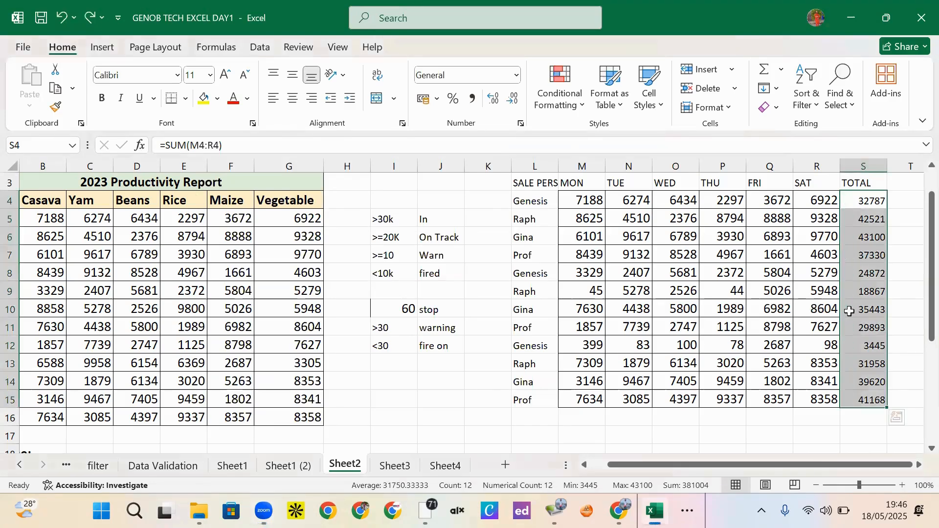
{"action": "key", "text": "ctrl+q"}
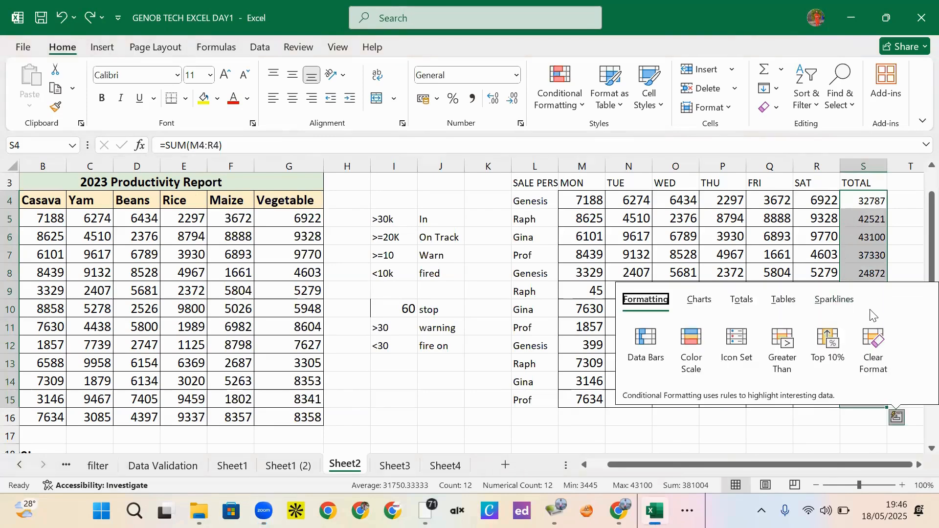
Start another custom icon set rule for the totals in S4:S15 and set both threshold types to Number.
{"action": "left_click", "coordinate": [582, 104]}
{"action": "mouse_move", "coordinate": [593, 267]}
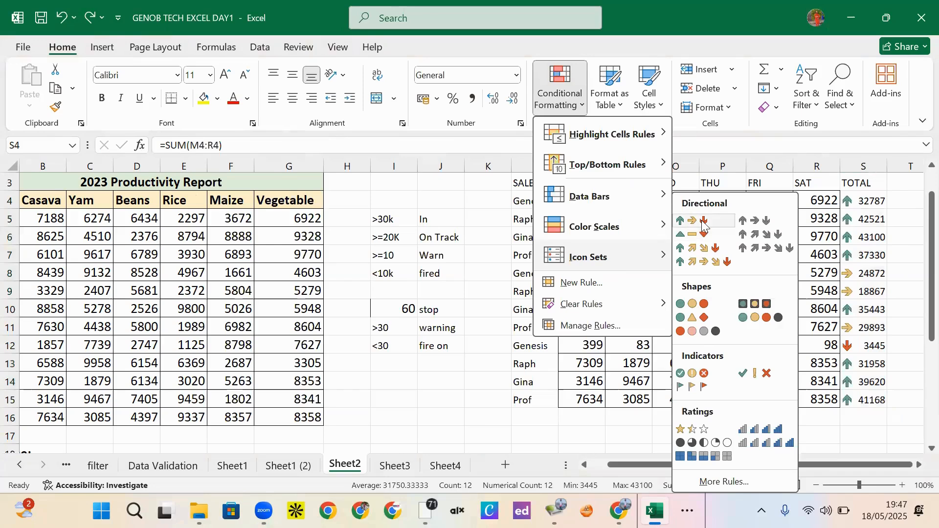
{"action": "left_click", "coordinate": [722, 481]}
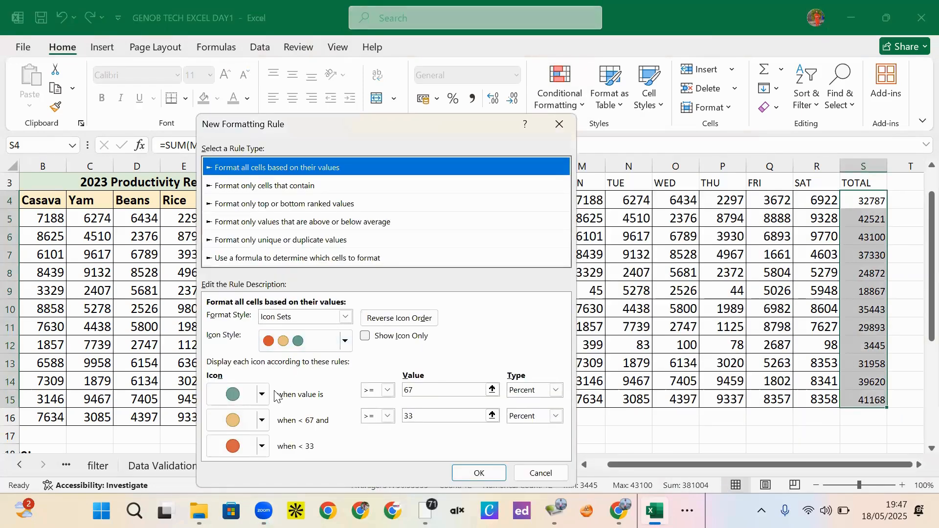
{"action": "left_click", "coordinate": [562, 394]}
{"action": "left_click", "coordinate": [528, 401]}
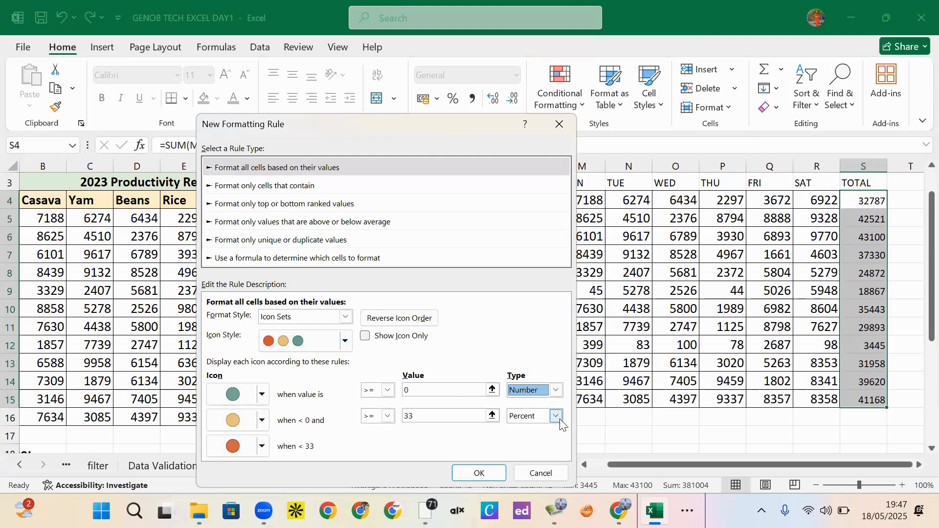
{"action": "left_click", "coordinate": [557, 418]}
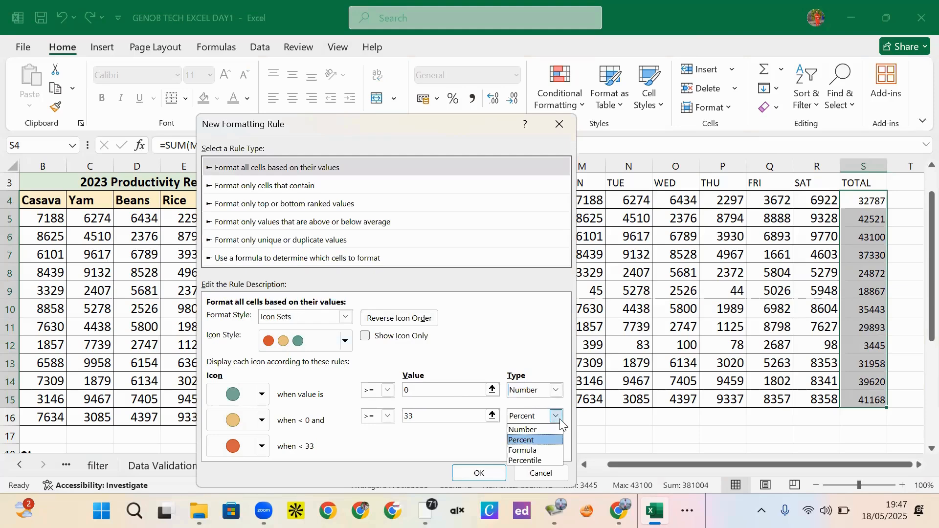
{"action": "left_click", "coordinate": [536, 428]}
Assign a red circle to the highest-value icon and set the rule's thresholds to 60 and 30.
{"action": "left_click", "coordinate": [262, 395]}
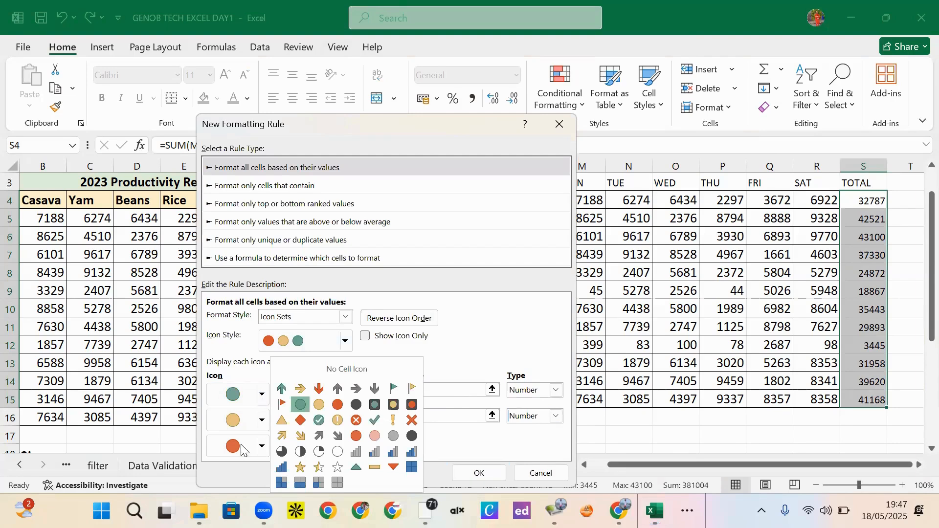
{"action": "left_click", "coordinate": [338, 405]}
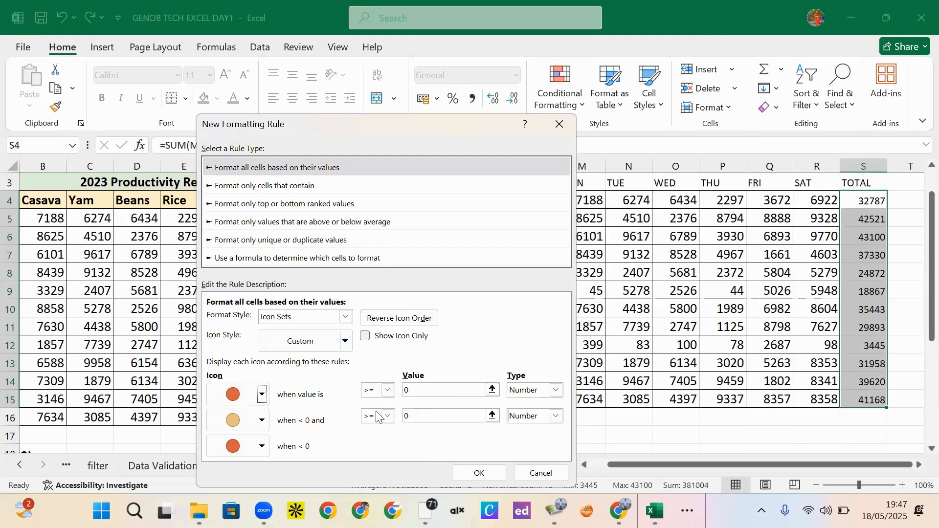
{"action": "left_click", "coordinate": [440, 390]}
{"action": "key", "text": "BackSpace"}
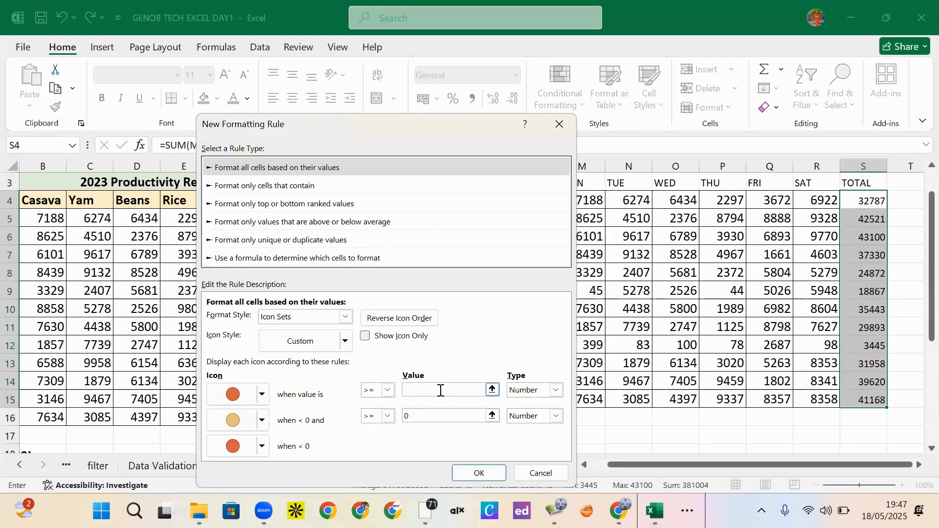
{"action": "type", "text": "60"}
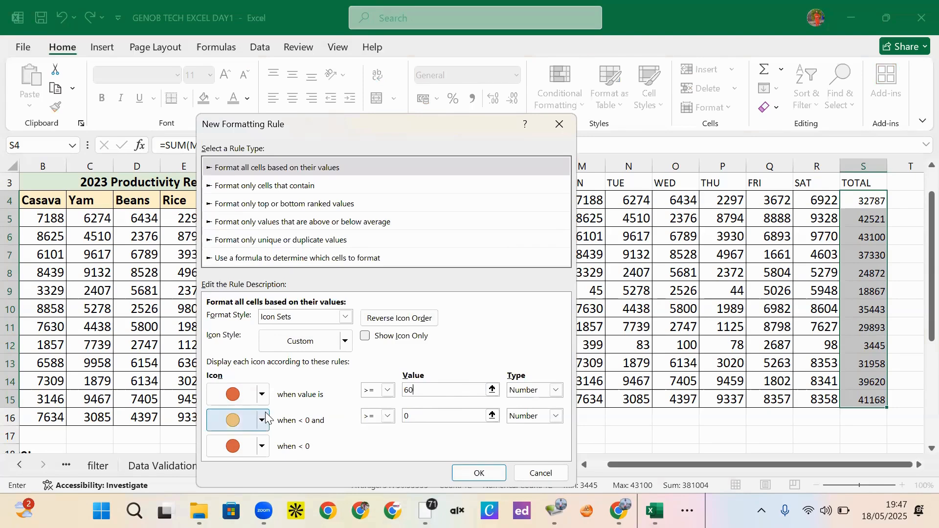
{"action": "left_click", "coordinate": [421, 416]}
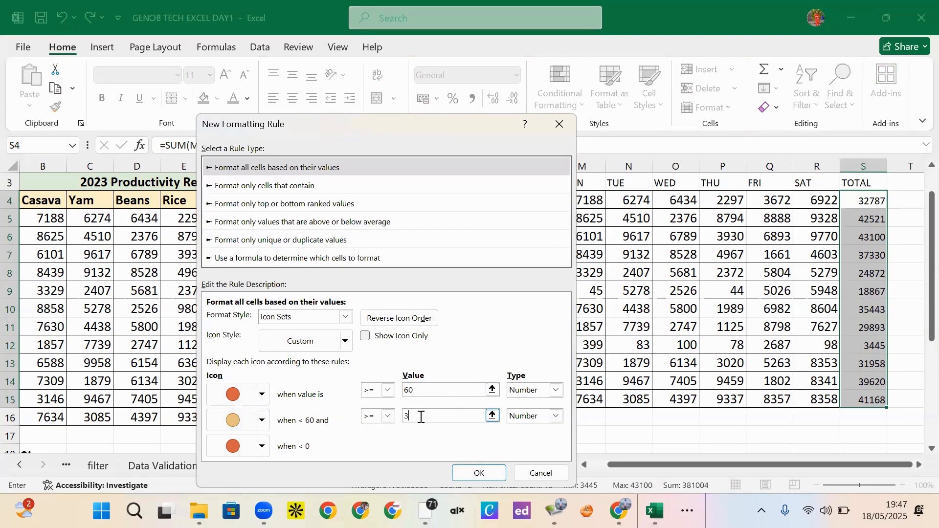
{"action": "type", "text": "0"}
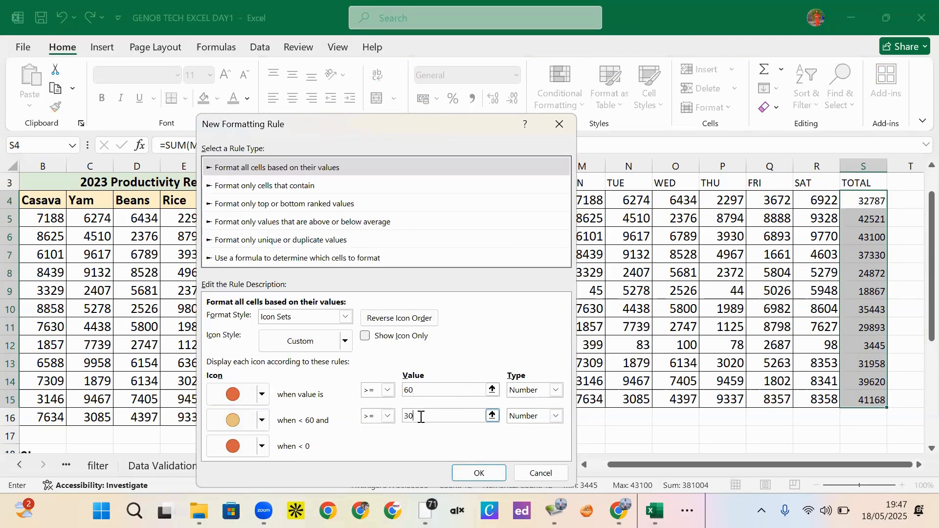
Change the lowest-value icon to a green circle and apply the icon rule to the totals.
{"action": "left_click", "coordinate": [263, 446]}
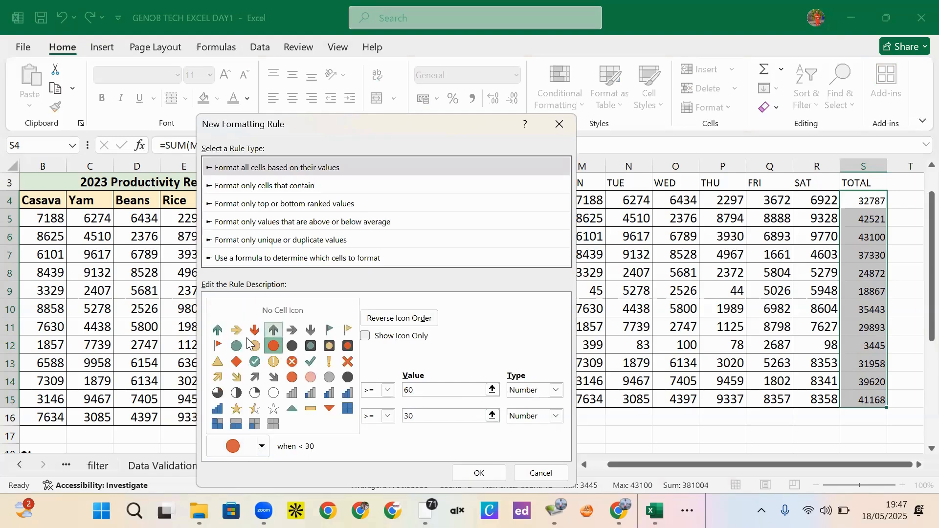
{"action": "left_click", "coordinate": [237, 348]}
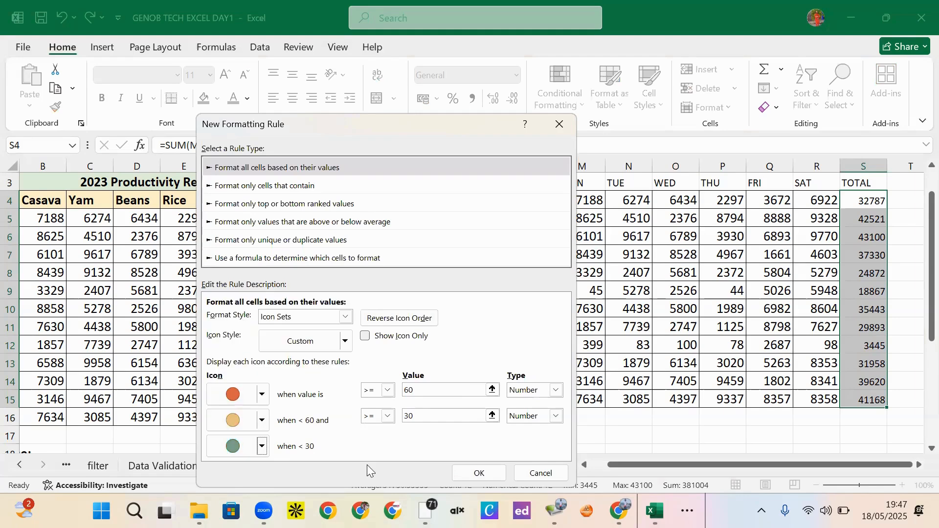
{"action": "left_click", "coordinate": [474, 480]}
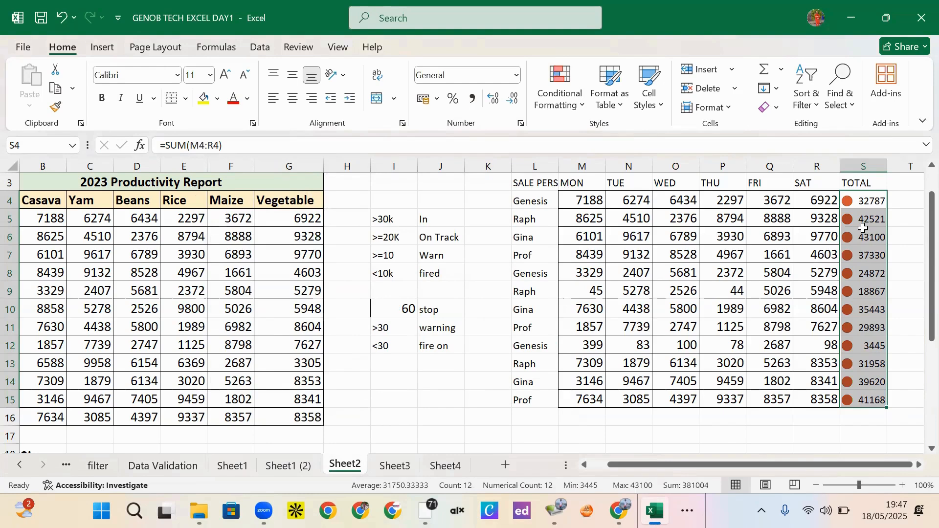
Test the icon rule by entering 30 in total cell S4 and 74 in S6.
{"action": "left_click", "coordinate": [863, 202]}
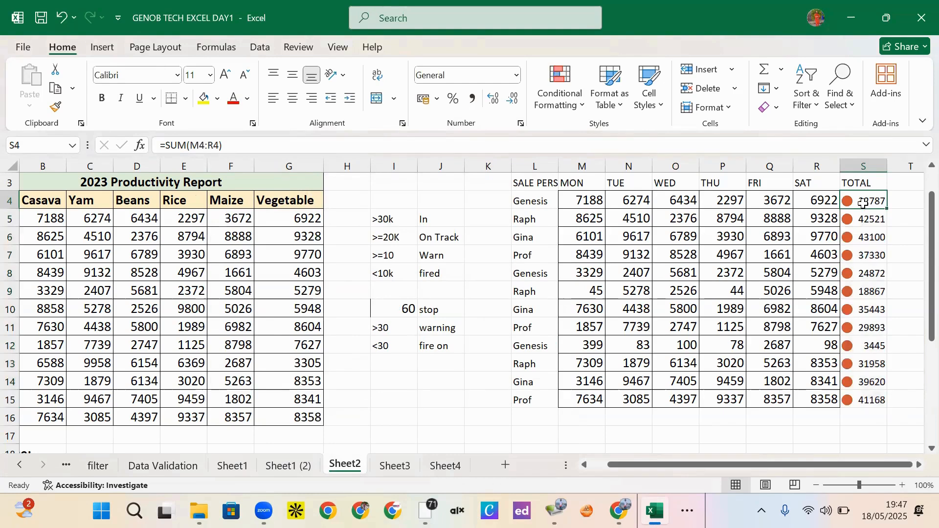
{"action": "type", "text": "3"}
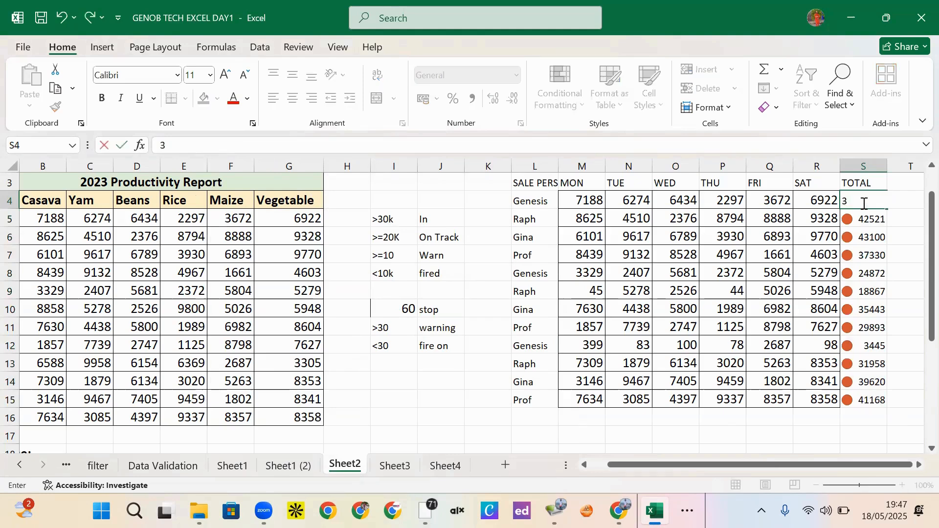
{"action": "type", "text": "0"}
{"action": "left_click", "coordinate": [866, 238]}
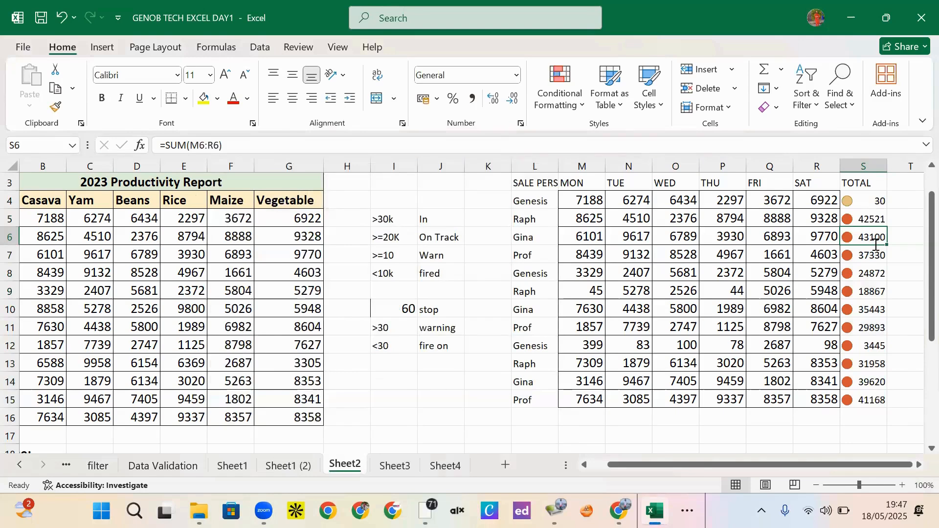
{"action": "type", "text": "74"}
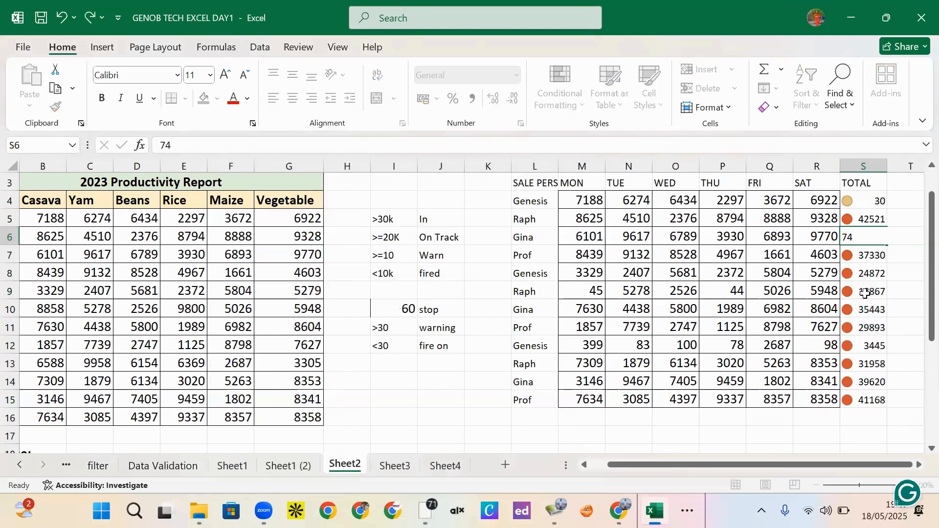
Test the below-30 icon by entering 20 in total cell S9 and 29 in S12.
{"action": "left_click", "coordinate": [864, 293]}
{"action": "type", "text": "3"}
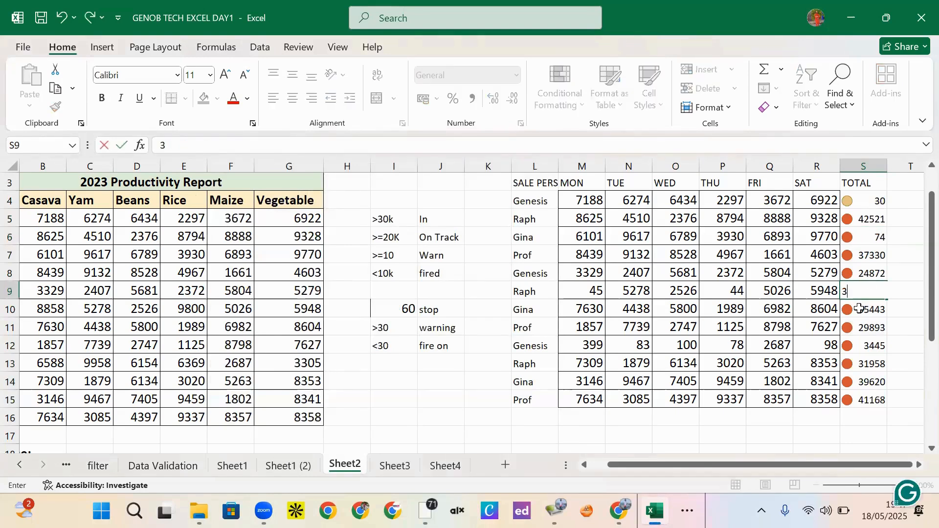
{"action": "key", "text": "BackSpace"}
{"action": "type", "text": "20"}
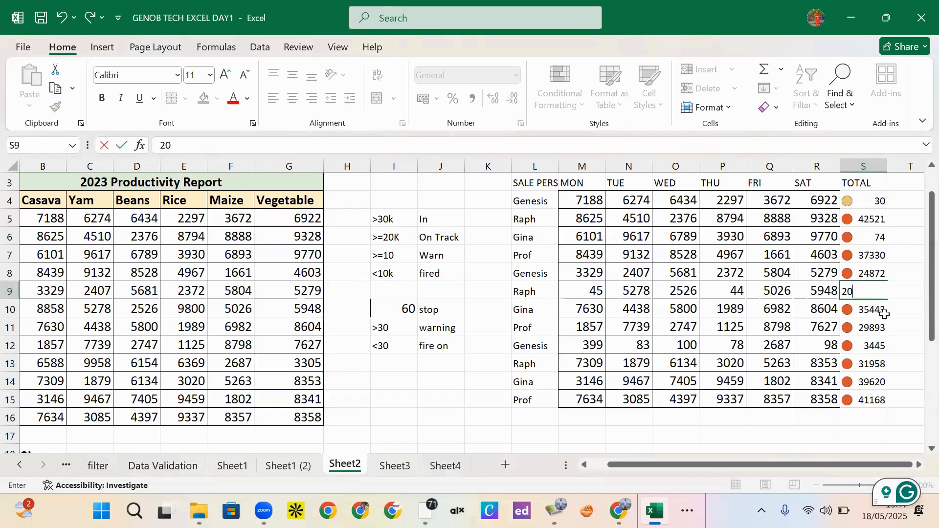
{"action": "key", "text": "Return"}
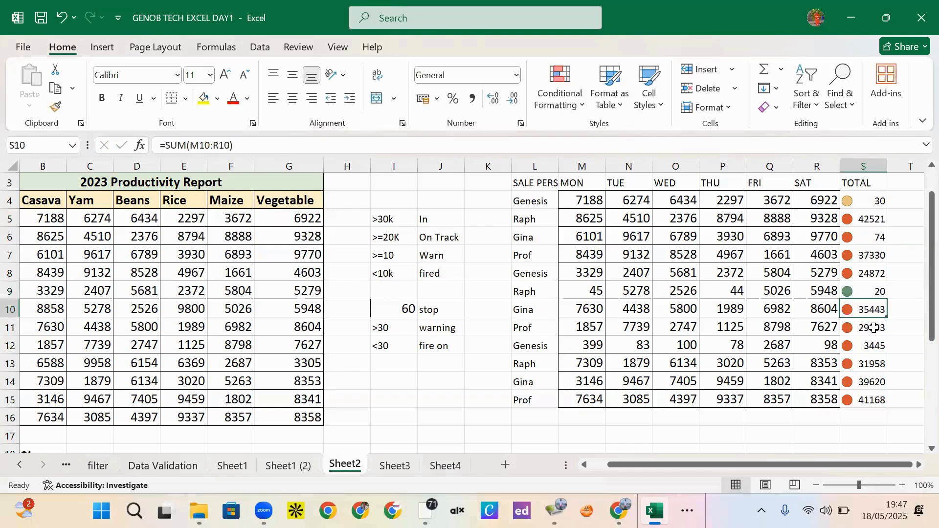
{"action": "left_click", "coordinate": [866, 349]}
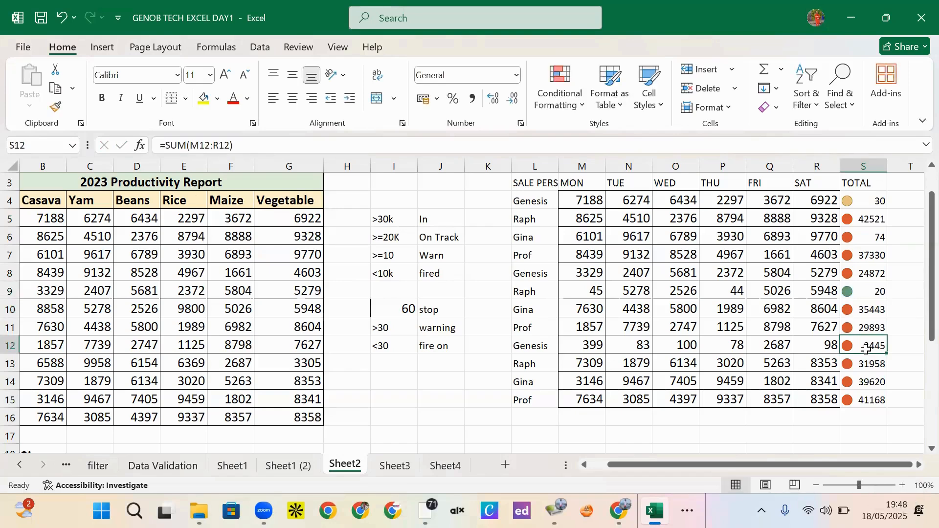
{"action": "type", "text": "2"}
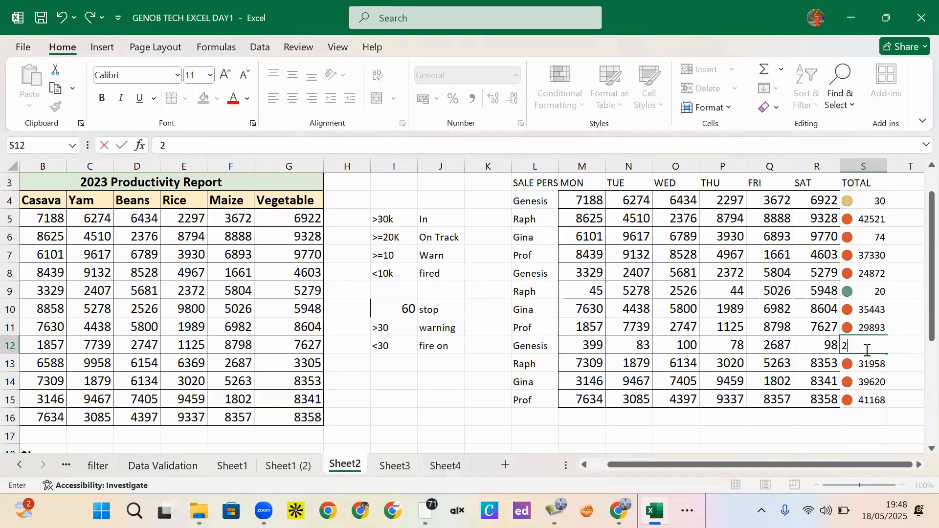
{"action": "type", "text": "9"}
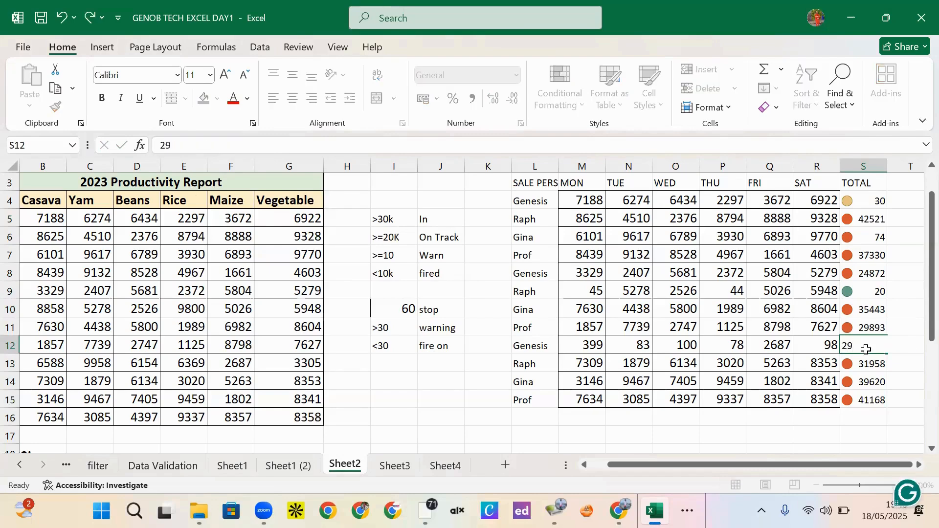
{"action": "key", "text": "Return"}
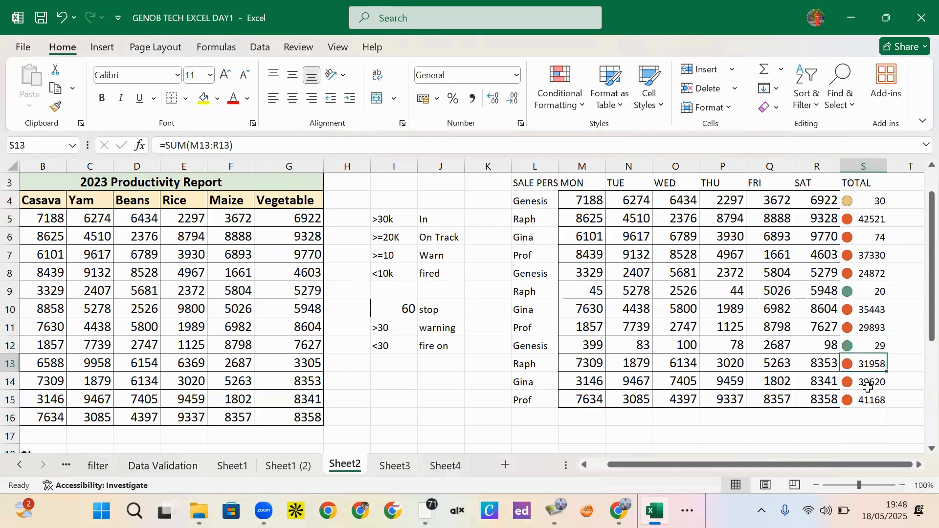
Undo the test values in the TOTAL column and the custom icon rule applied to it.
{"action": "key", "text": "ctrl+z"}
{"action": "key", "text": "ctrl+z"}
{"action": "key", "text": "ctrl+z"}
{"action": "key", "text": "ctrl+z"}
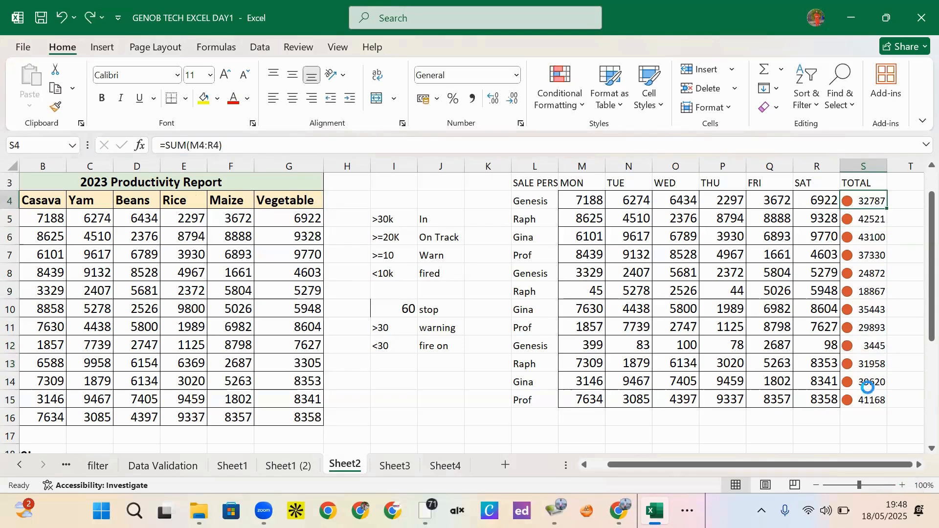
{"action": "key", "text": "ctrl+z"}
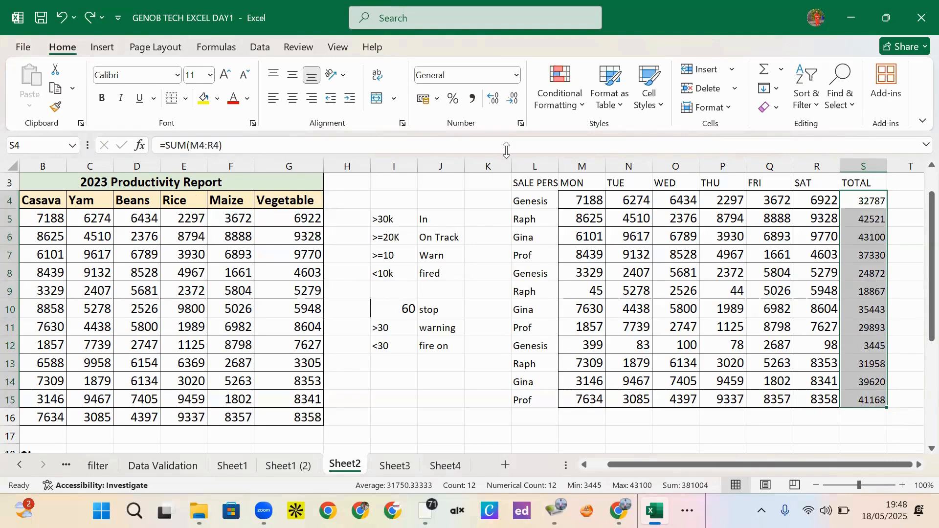
Start a new custom formatting rule for the totals in S4:S15 with Icon Sets as the format style.
{"action": "left_click", "coordinate": [581, 113]}
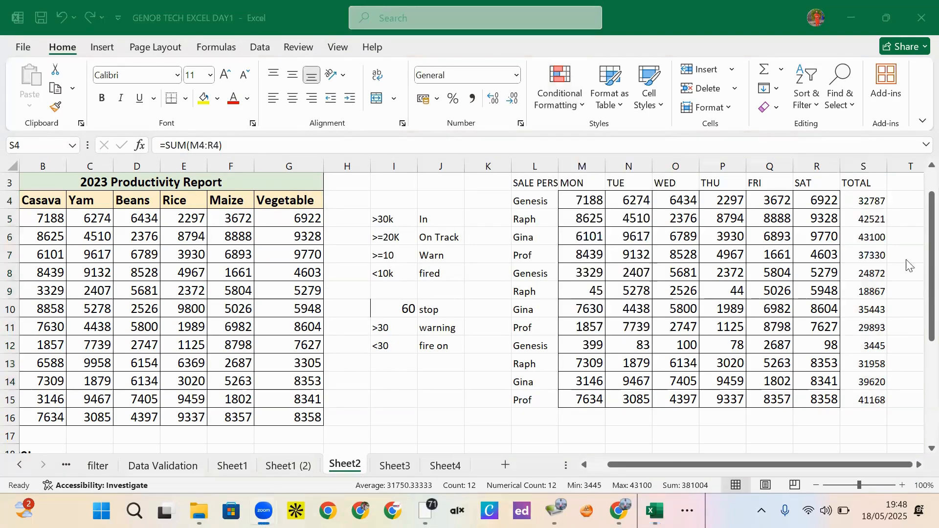
{"action": "left_click", "coordinate": [870, 206]}
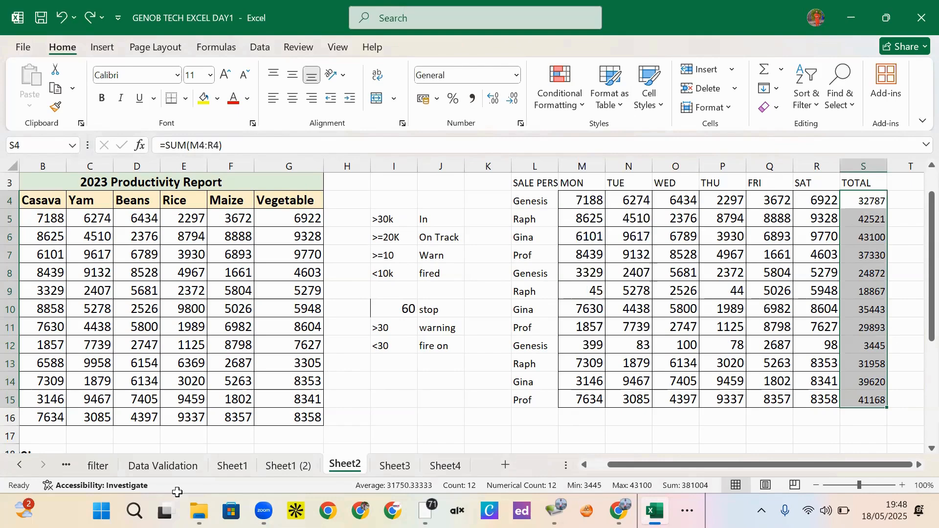
{"action": "left_click", "coordinate": [582, 105]}
{"action": "mouse_move", "coordinate": [601, 270]}
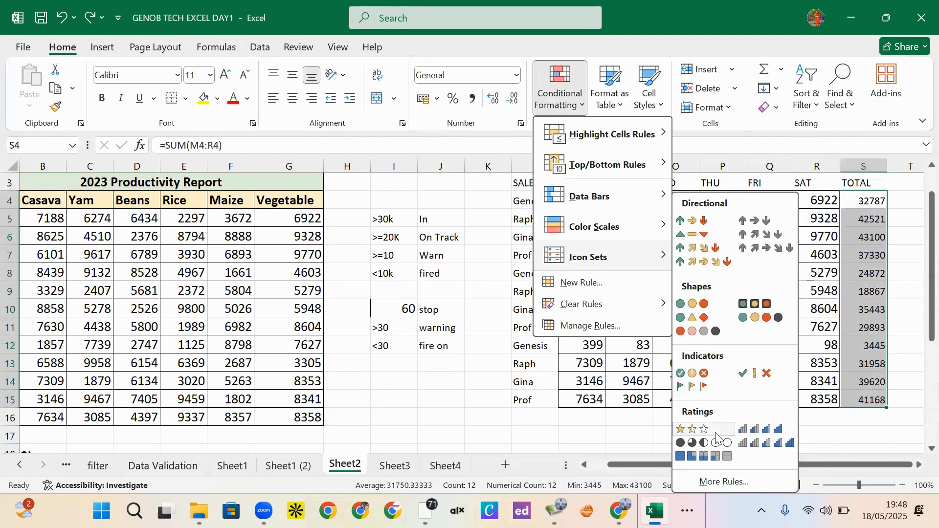
{"action": "left_click", "coordinate": [713, 485]}
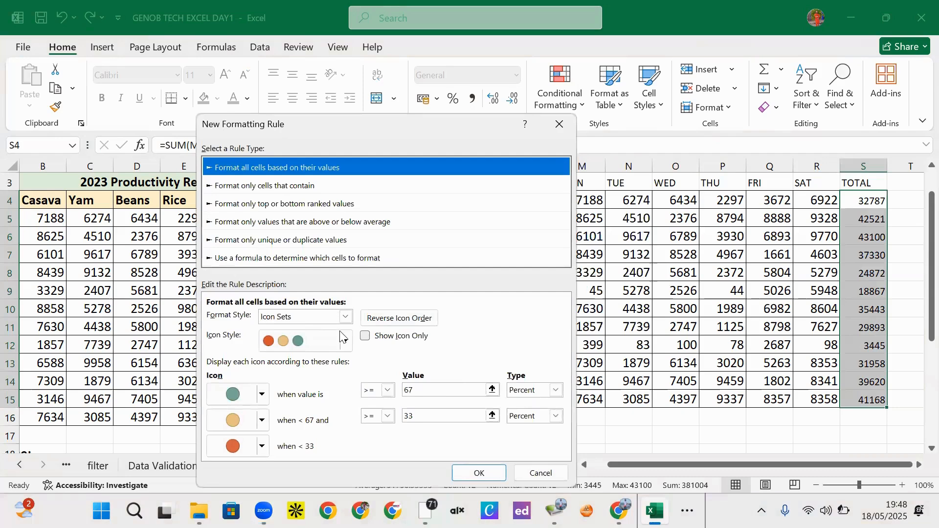
{"action": "left_click", "coordinate": [345, 316]}
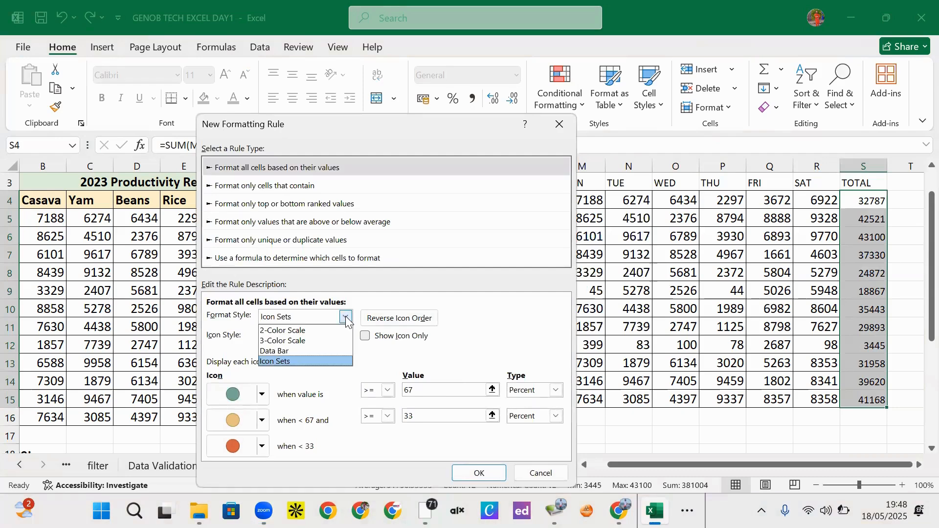
{"action": "left_click", "coordinate": [309, 362]}
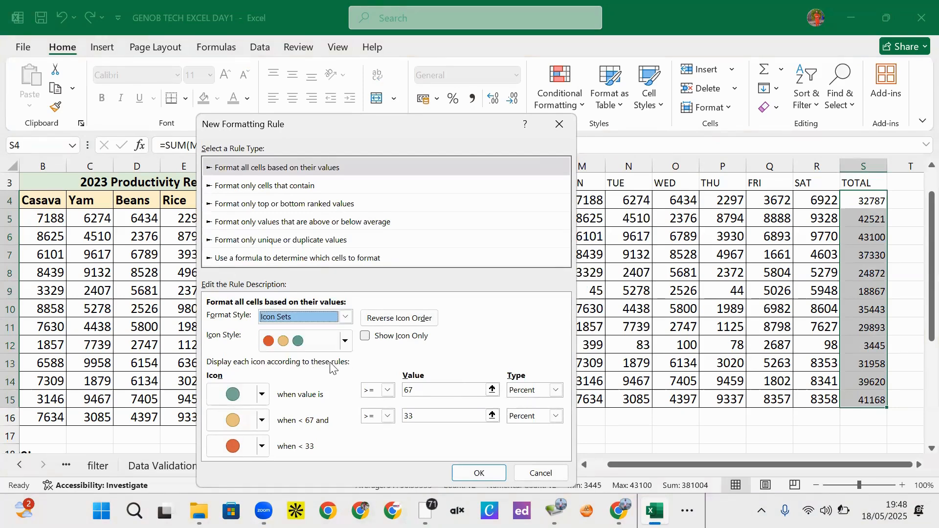
Choose the four coloured arrows as the rule's icon style.
{"action": "left_click", "coordinate": [345, 341]}
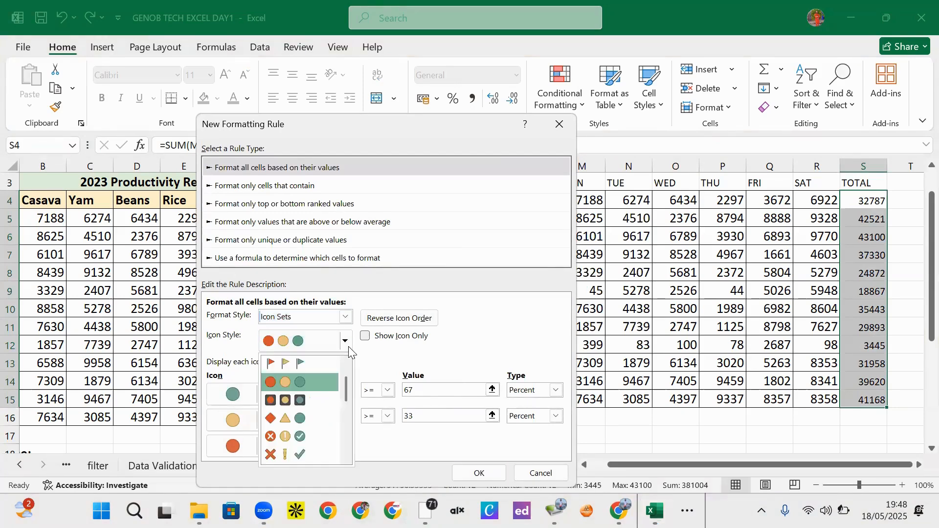
{"action": "left_click", "coordinate": [345, 342]}
{"action": "left_click", "coordinate": [346, 341]}
{"action": "left_click_drag", "start_coordinate": [347, 395], "coordinate": [347, 425]}
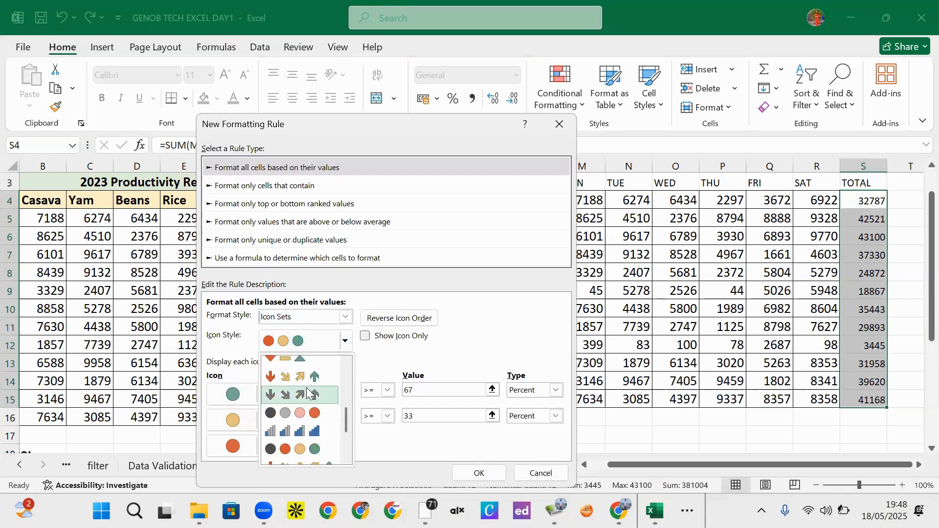
{"action": "left_click", "coordinate": [302, 380]}
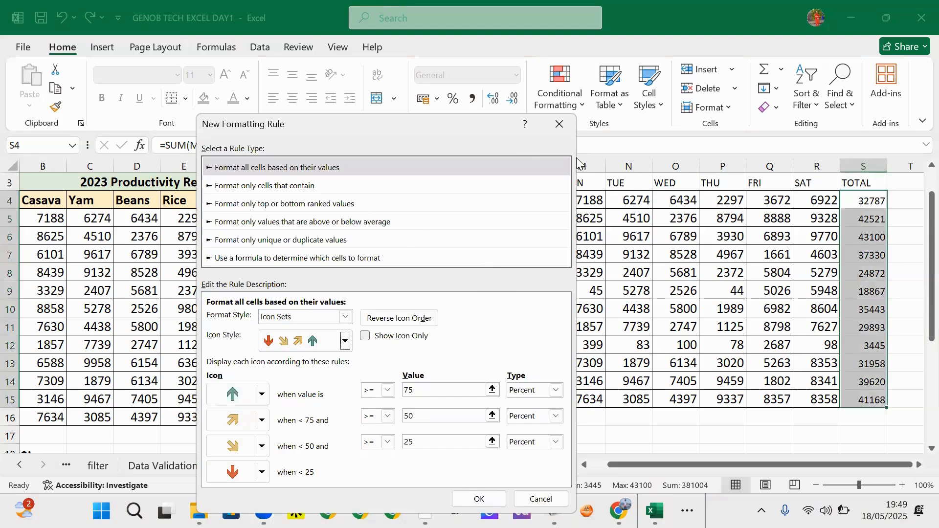
Set the value type of all three icon thresholds in the new rule to Number.
{"action": "left_click_drag", "start_coordinate": [501, 128], "coordinate": [761, 125]}
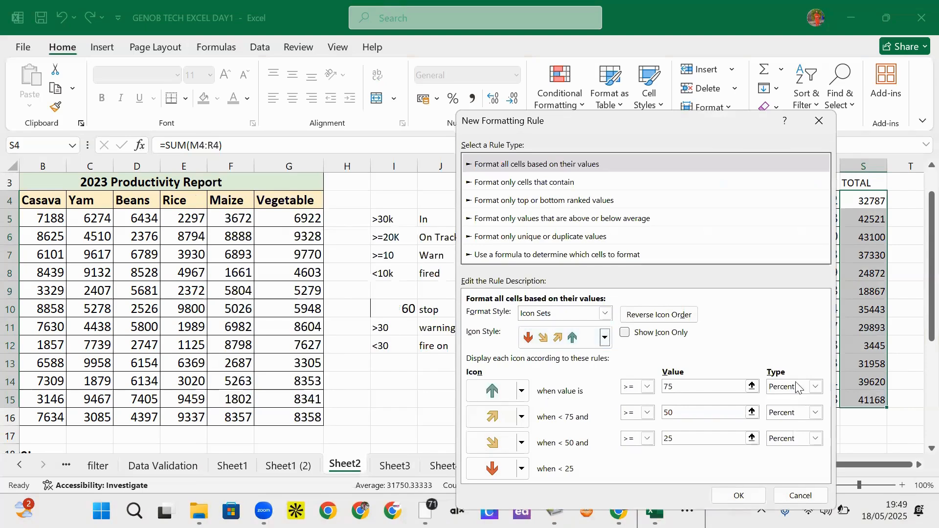
{"action": "left_click", "coordinate": [815, 387]}
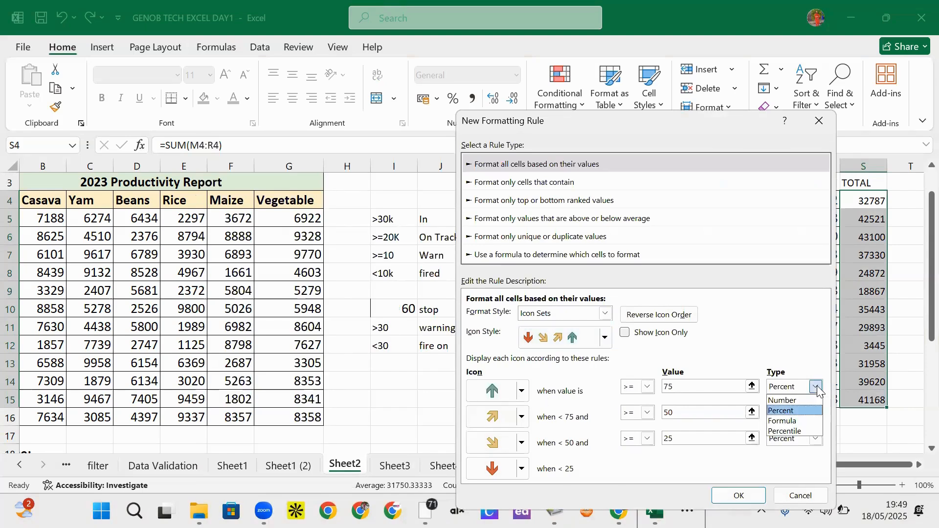
{"action": "left_click", "coordinate": [790, 402]}
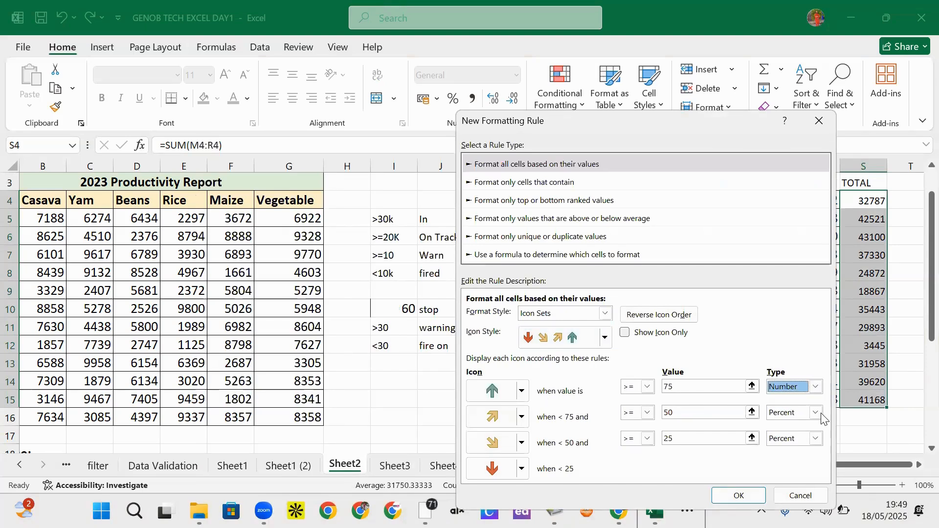
{"action": "left_click", "coordinate": [818, 413]}
{"action": "left_click", "coordinate": [817, 414]}
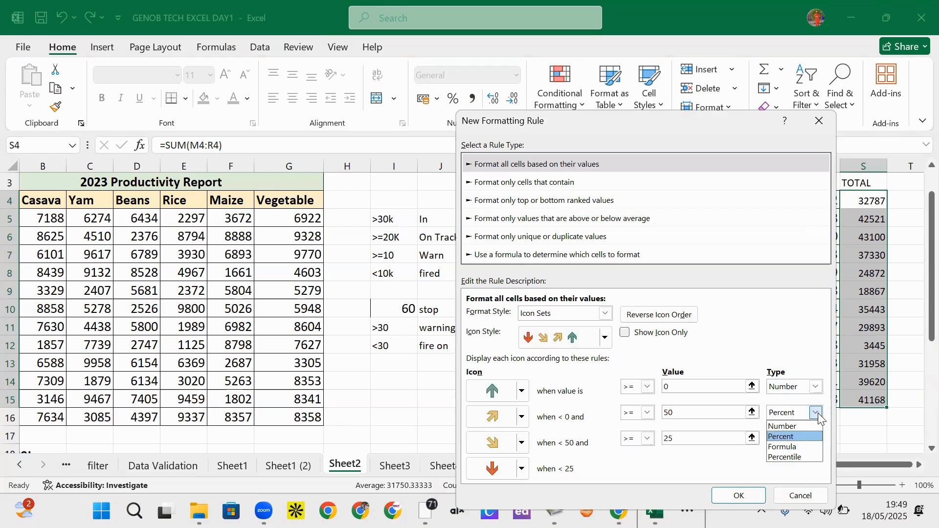
{"action": "left_click", "coordinate": [788, 427]}
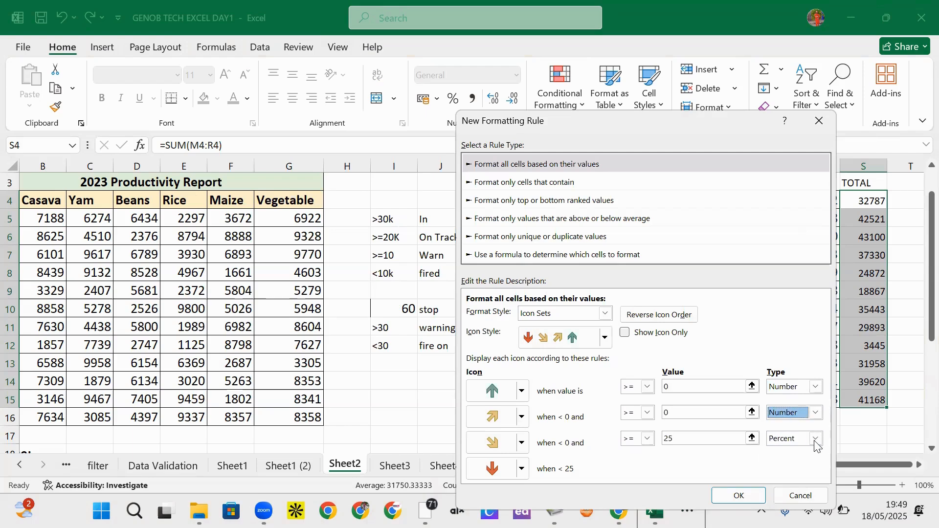
{"action": "left_click", "coordinate": [815, 439]}
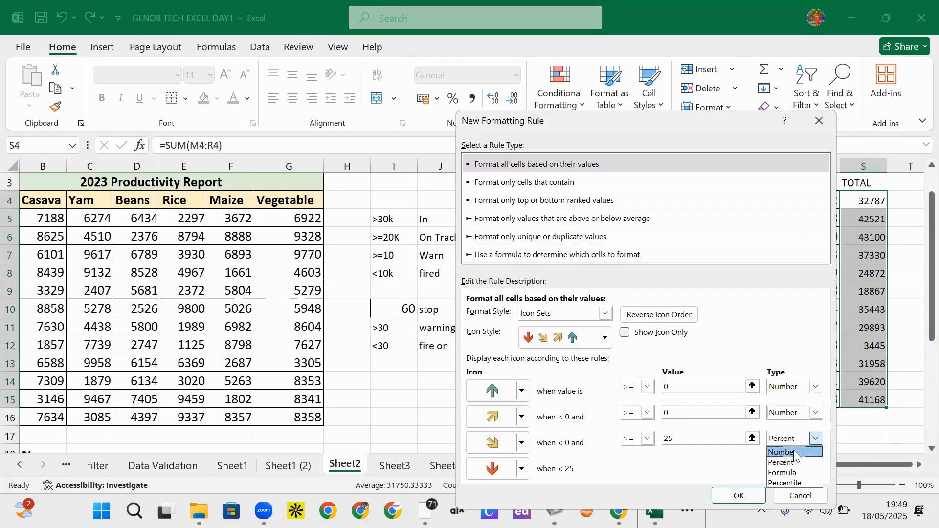
{"action": "left_click", "coordinate": [795, 454]}
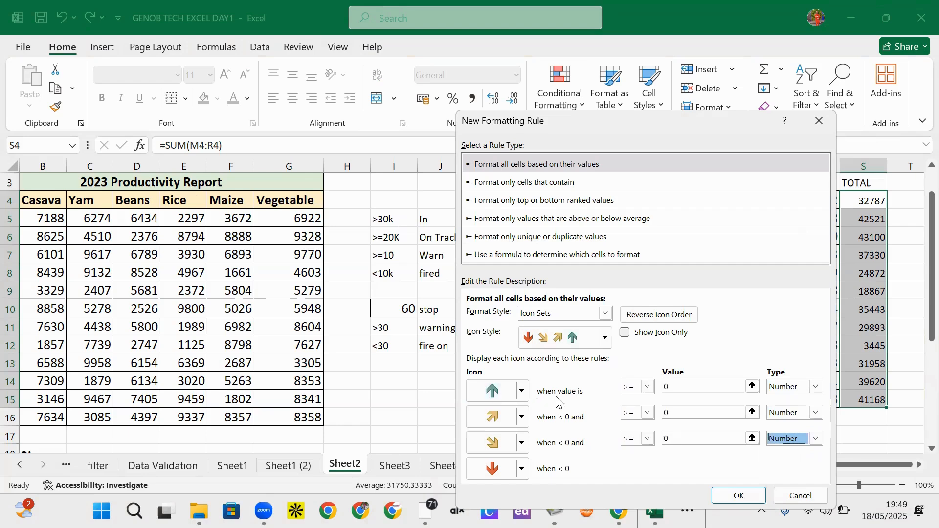
Set the green up arrow's threshold to >= 30000 and the yellow up-incline arrow's threshold to >= 20000.
{"action": "left_click", "coordinate": [679, 387]}
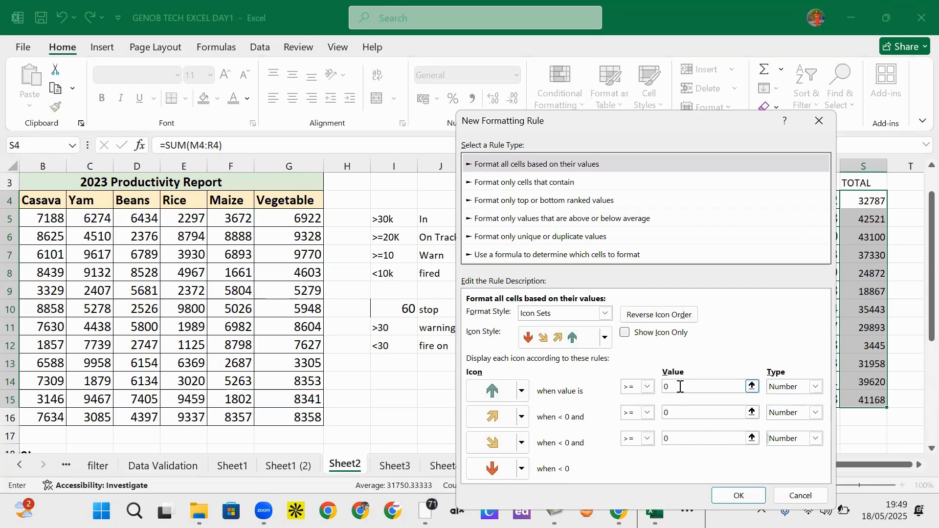
{"action": "type", "text": "30000"}
{"action": "left_click", "coordinate": [668, 412]}
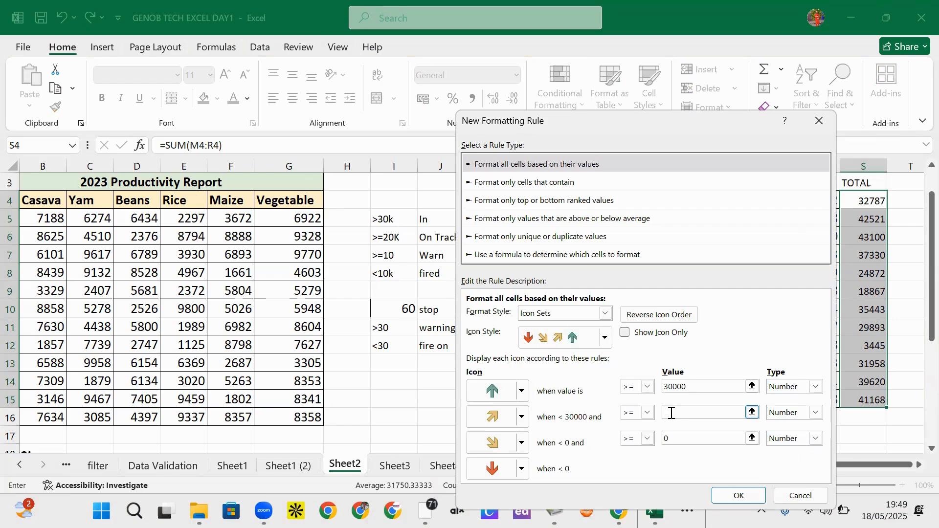
{"action": "type", "text": "20000"}
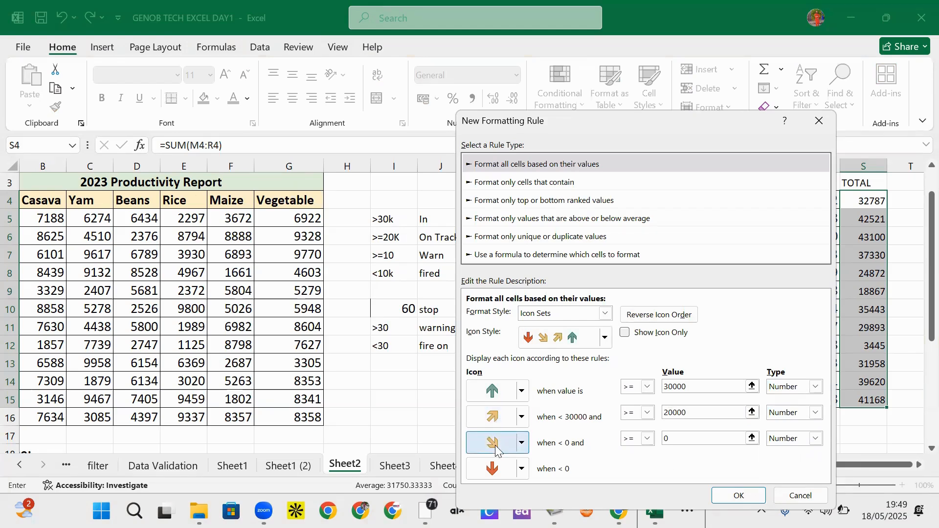
Replace the second icon of the rule with the Gray Up Incline Arrow.
{"action": "left_click", "coordinate": [522, 417]}
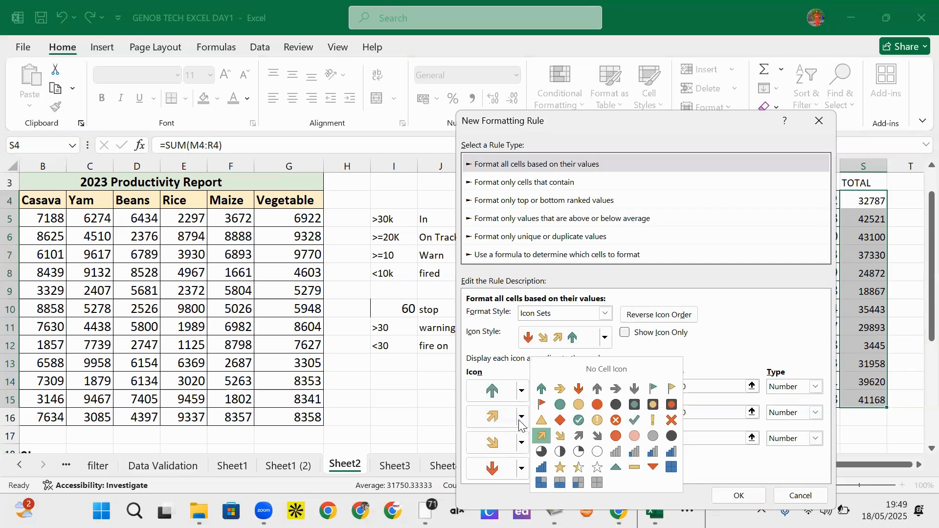
{"action": "left_click", "coordinate": [547, 442]}
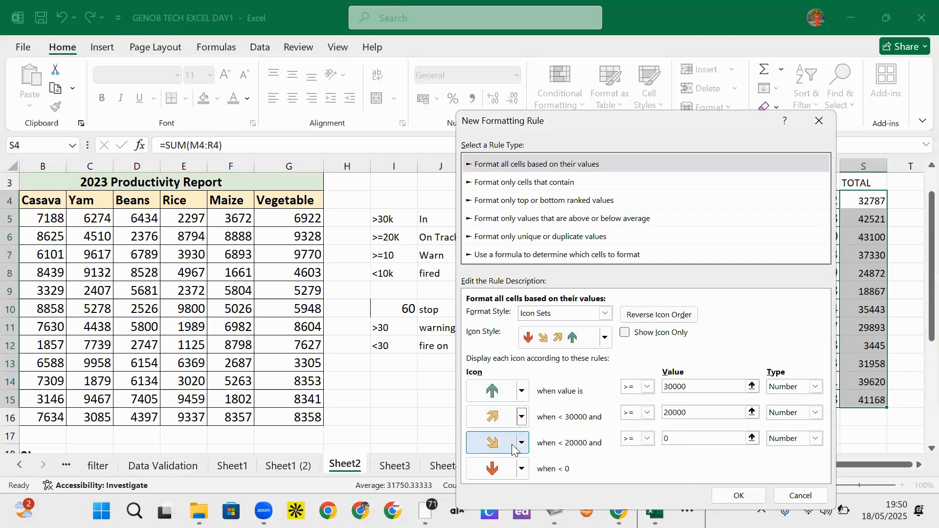
{"action": "left_click", "coordinate": [521, 417]}
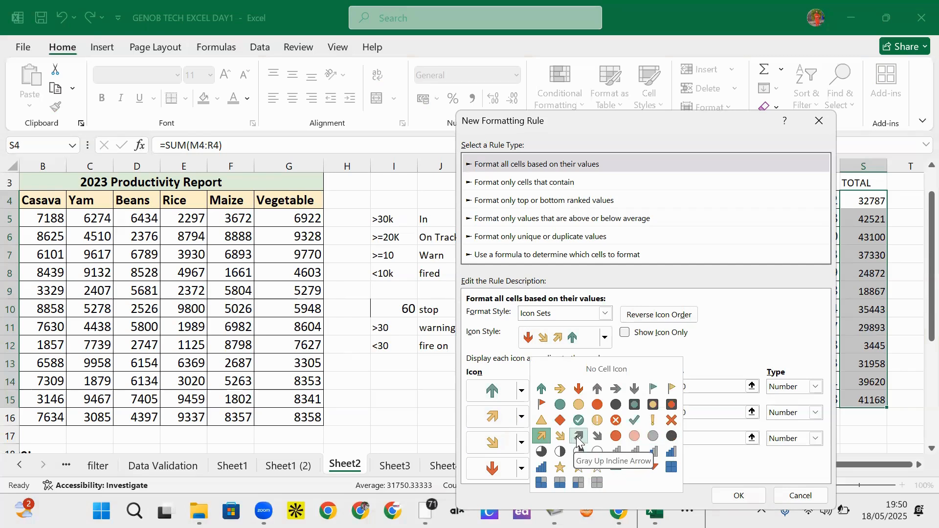
{"action": "left_click", "coordinate": [578, 436]}
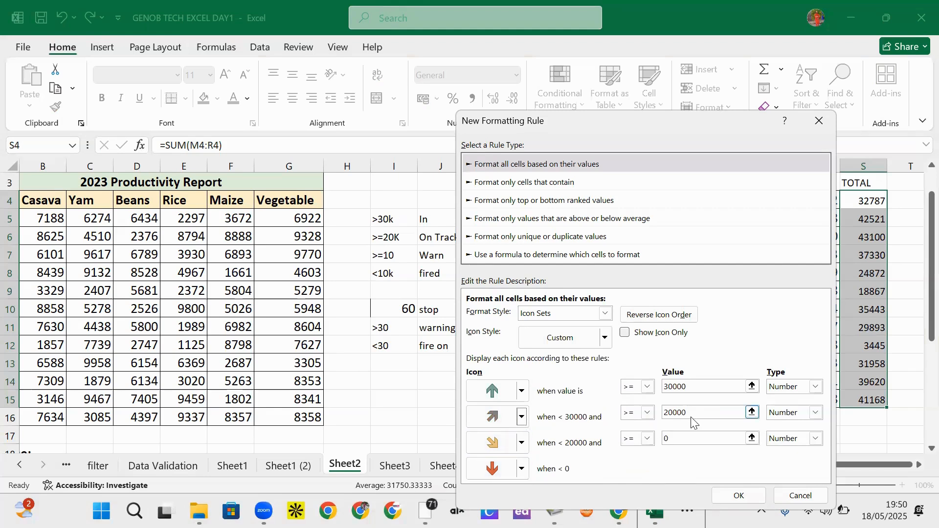
Set the yellow down-incline arrow's threshold to >= 10000 and apply the rule to the totals.
{"action": "left_click", "coordinate": [685, 439]}
{"action": "type", "text": "1"}
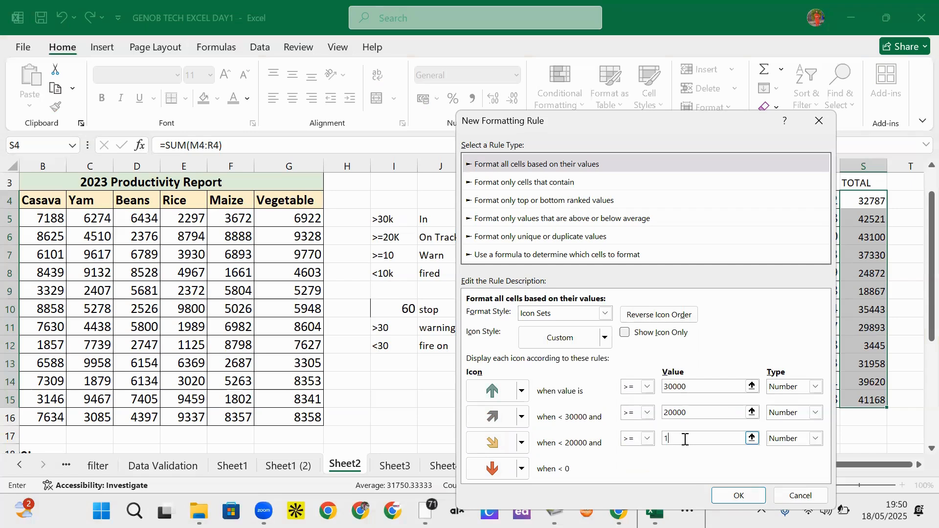
{"action": "type", "text": "0000"}
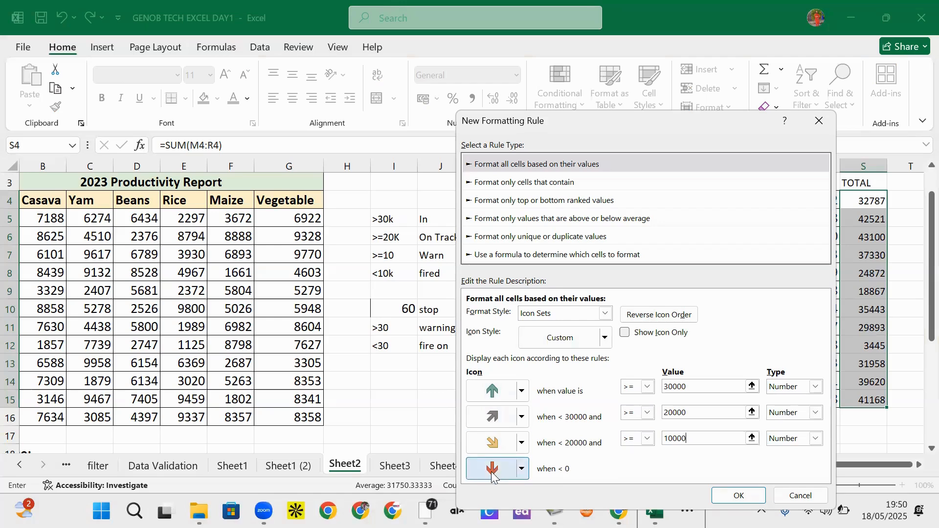
{"action": "left_click", "coordinate": [737, 505]}
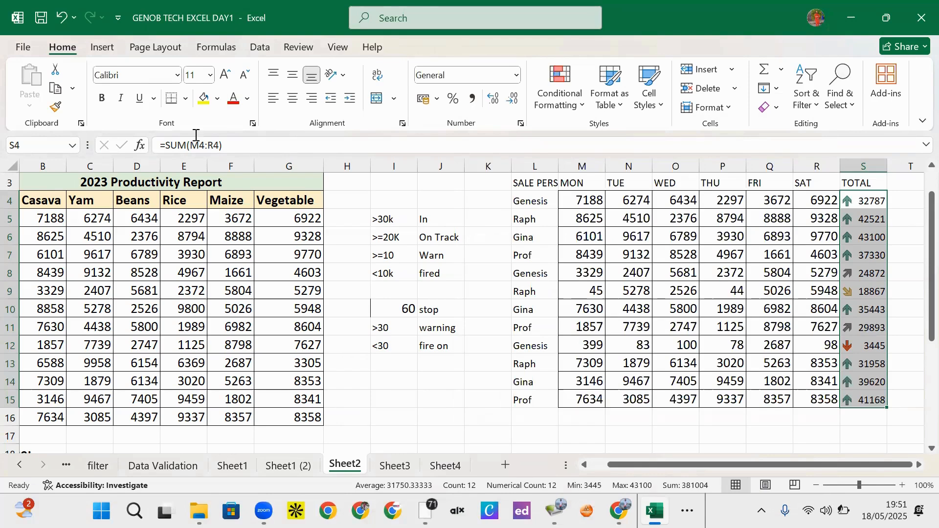
Try hiding the numbers in S4:S15 with a white font colour and undo that change.
{"action": "left_click", "coordinate": [733, 281]}
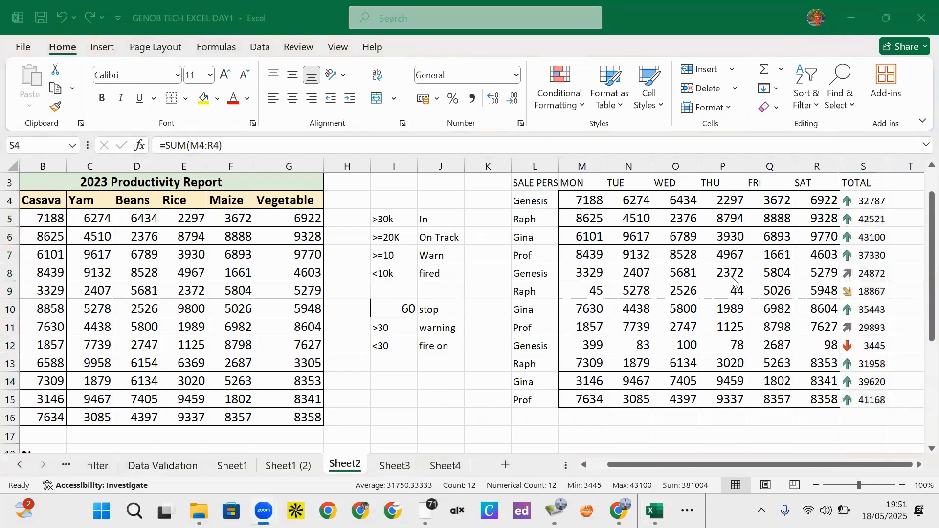
{"action": "left_click", "coordinate": [865, 201]}
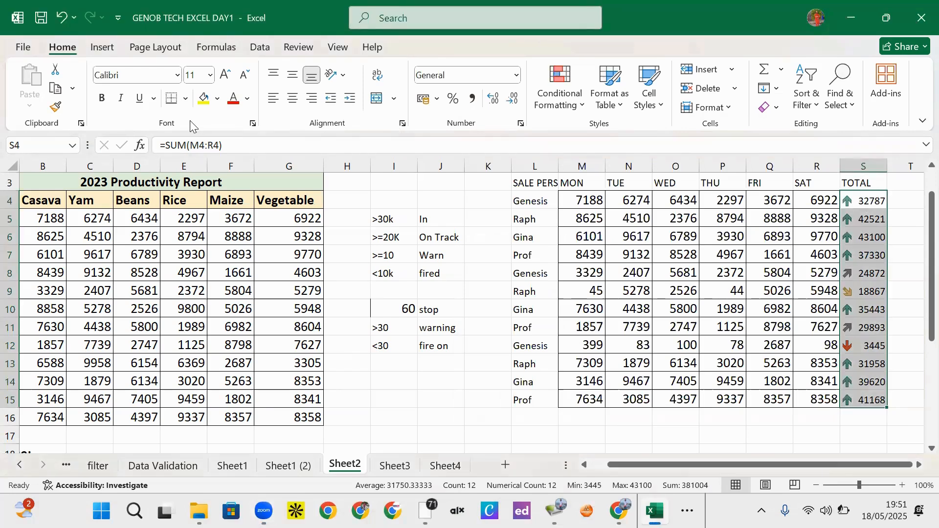
{"action": "left_click", "coordinate": [248, 99]}
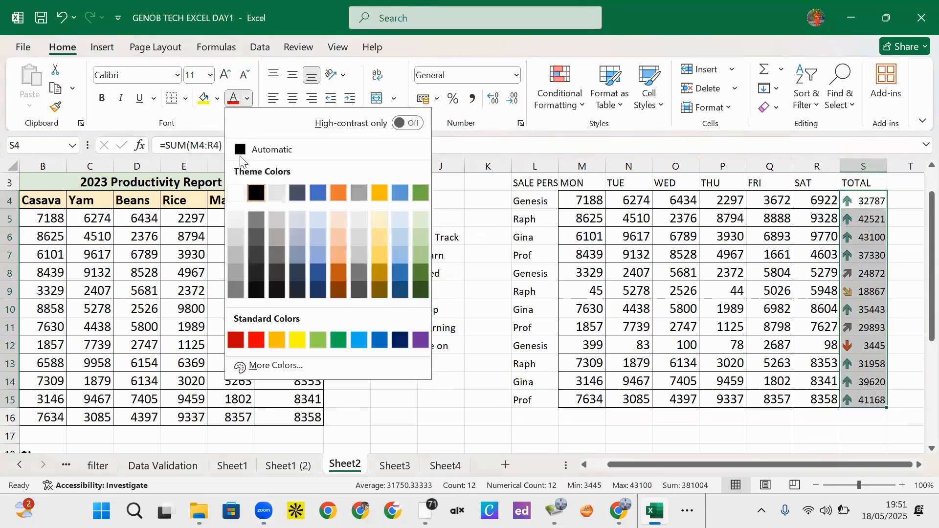
{"action": "left_click", "coordinate": [243, 195]}
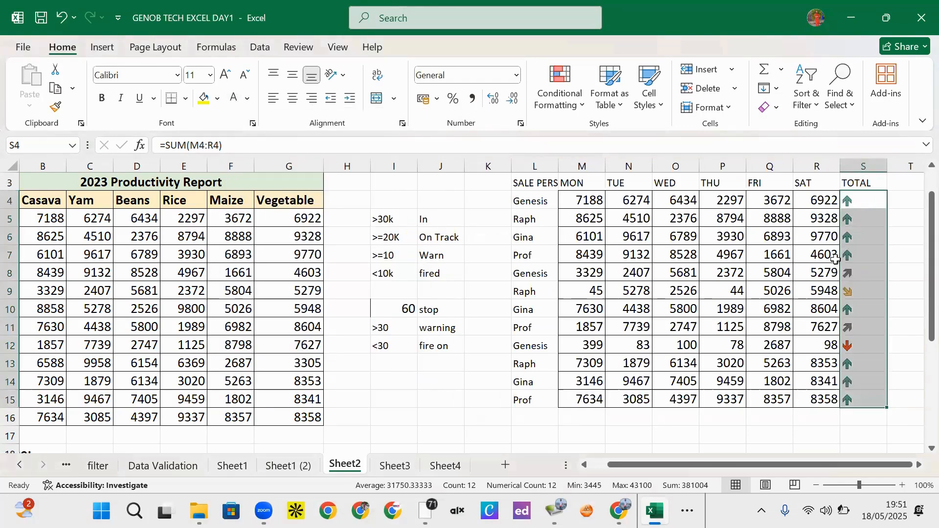
{"action": "key", "text": "ctrl+z"}
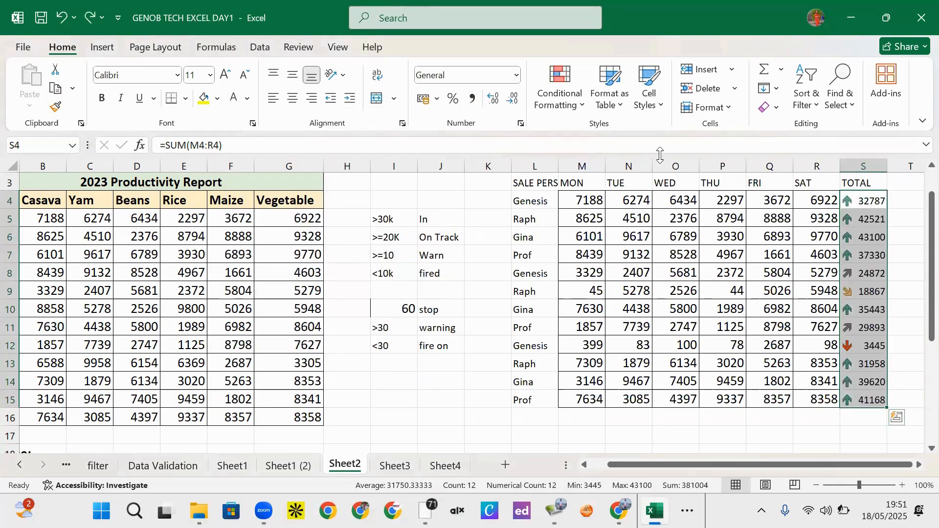
Open the existing Icon Set rule for S4:S15 for editing from the conditional formatting rules manager.
{"action": "left_click", "coordinate": [583, 105]}
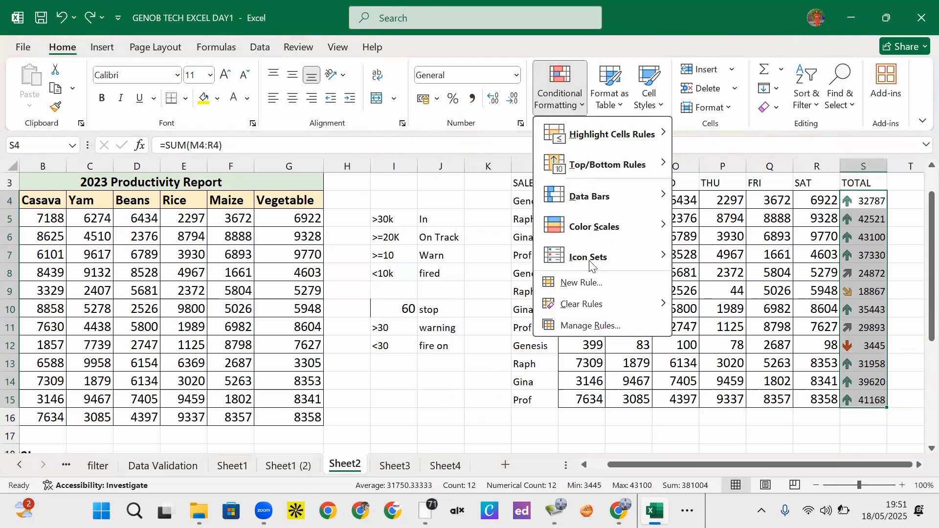
{"action": "left_click", "coordinate": [600, 326]}
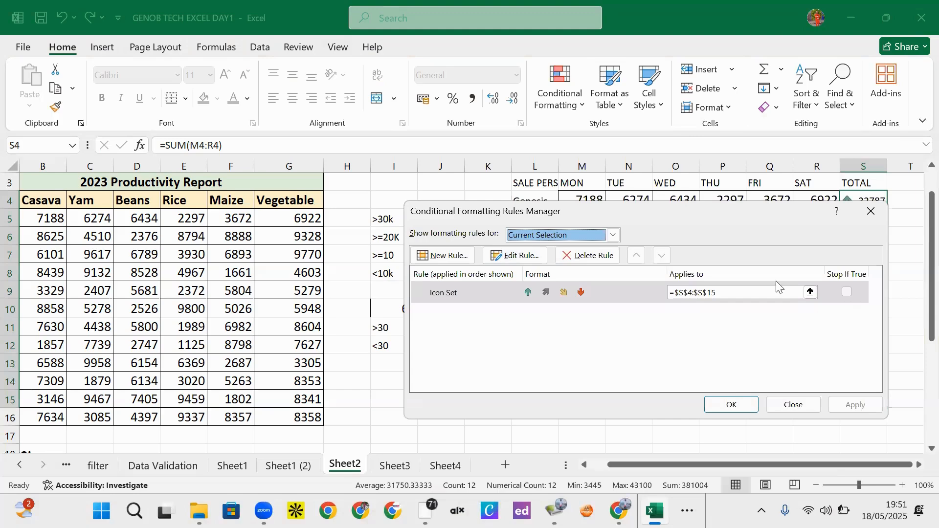
{"action": "left_click", "coordinate": [441, 254]}
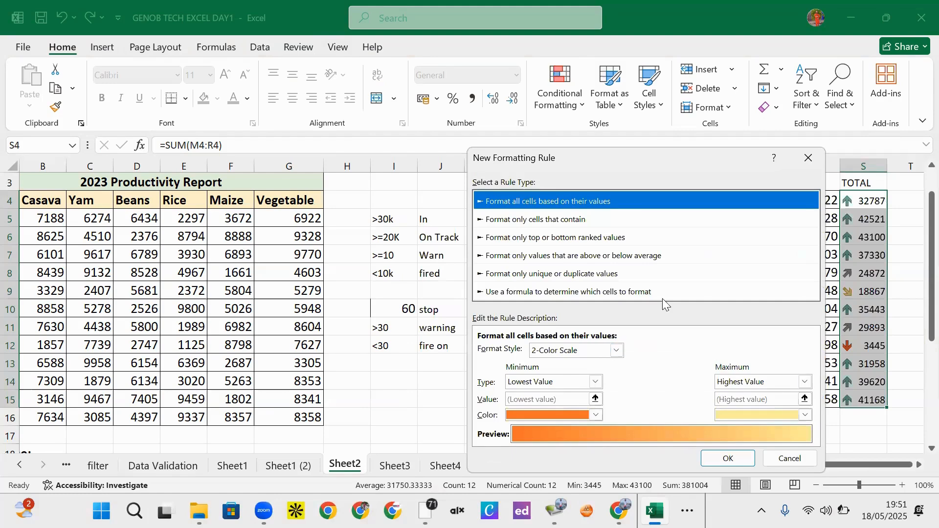
{"action": "left_click", "coordinate": [808, 158]}
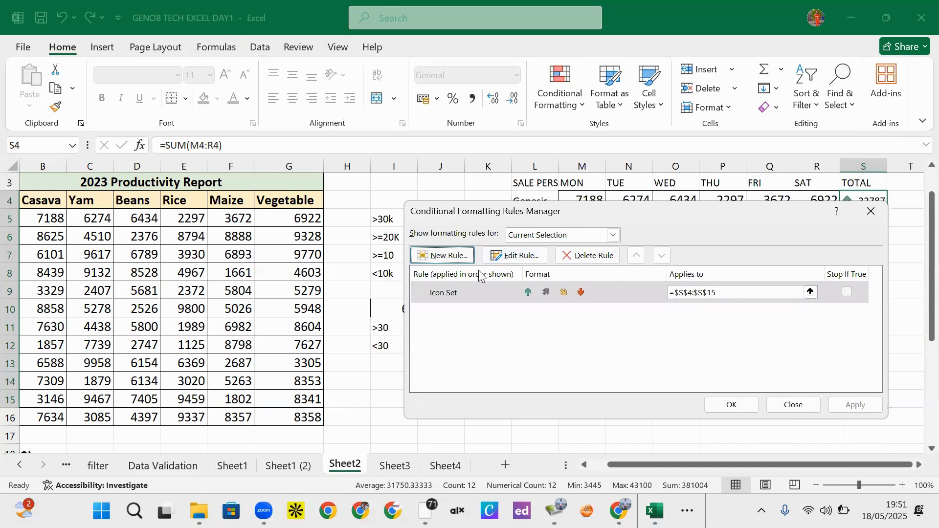
{"action": "left_click", "coordinate": [848, 291]}
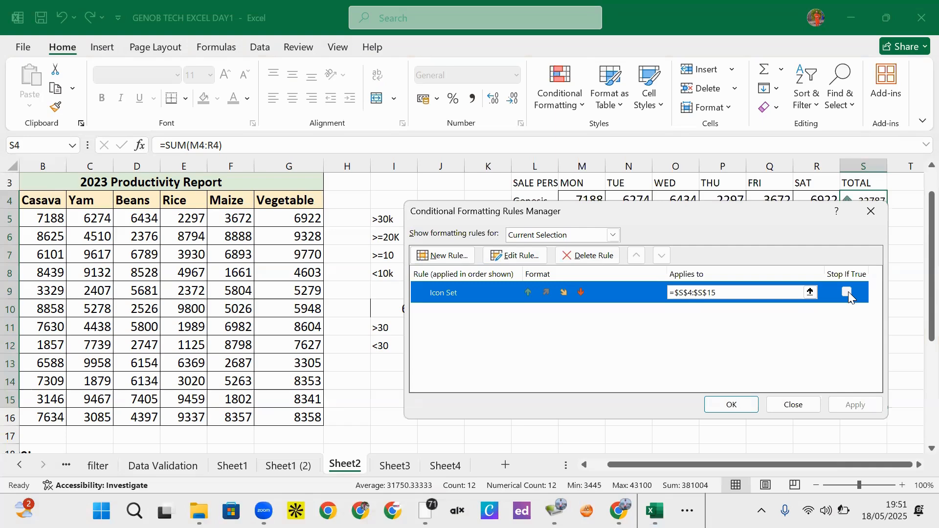
{"action": "left_click", "coordinate": [518, 258]}
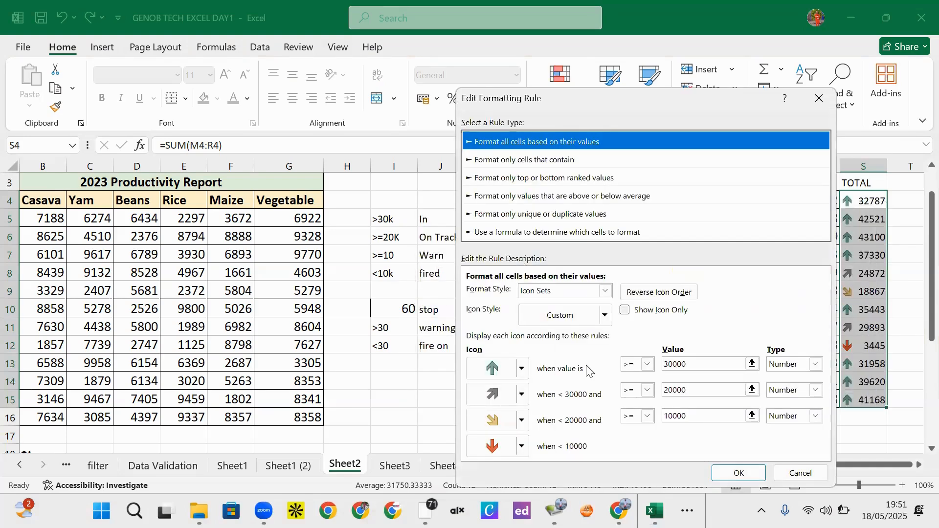
Enable Show Icon Only for the totals' icon rule, apply the change and close the rules manager.
{"action": "left_click", "coordinate": [607, 316]}
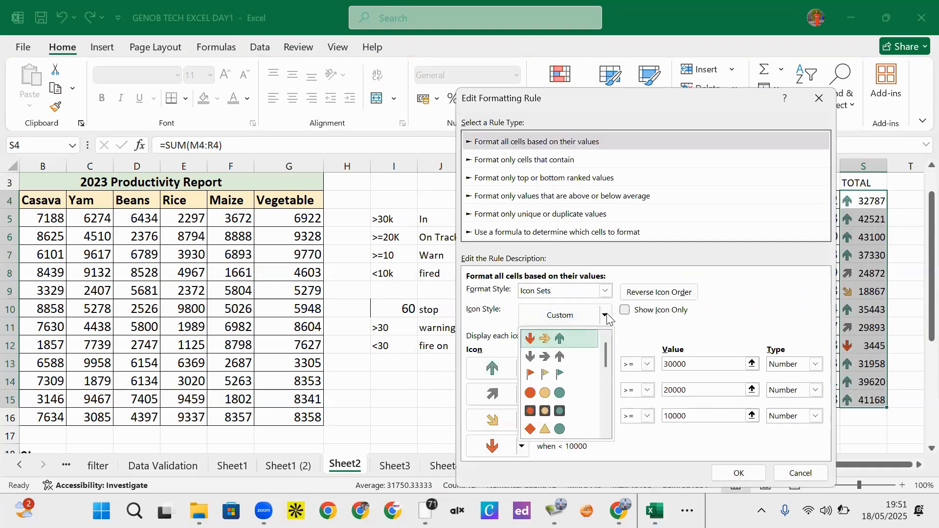
{"action": "left_click", "coordinate": [606, 316]}
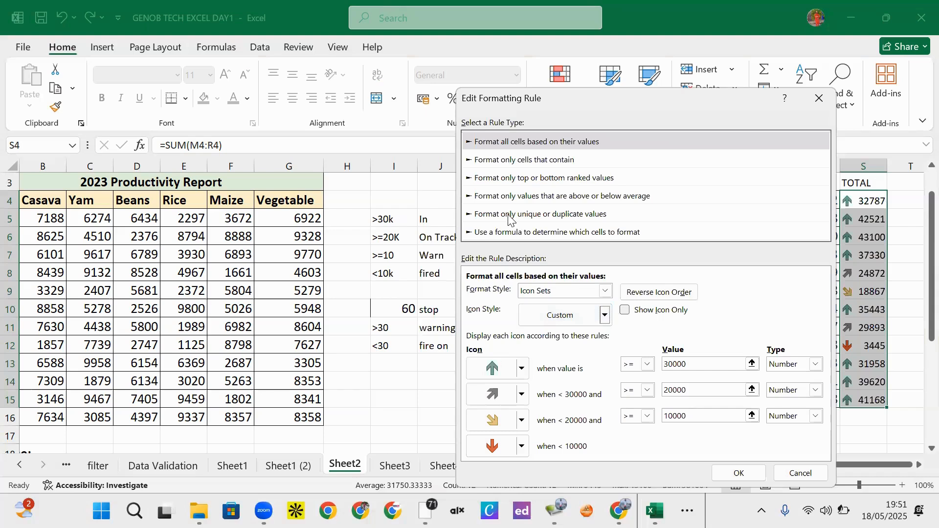
{"action": "left_click", "coordinate": [640, 311]}
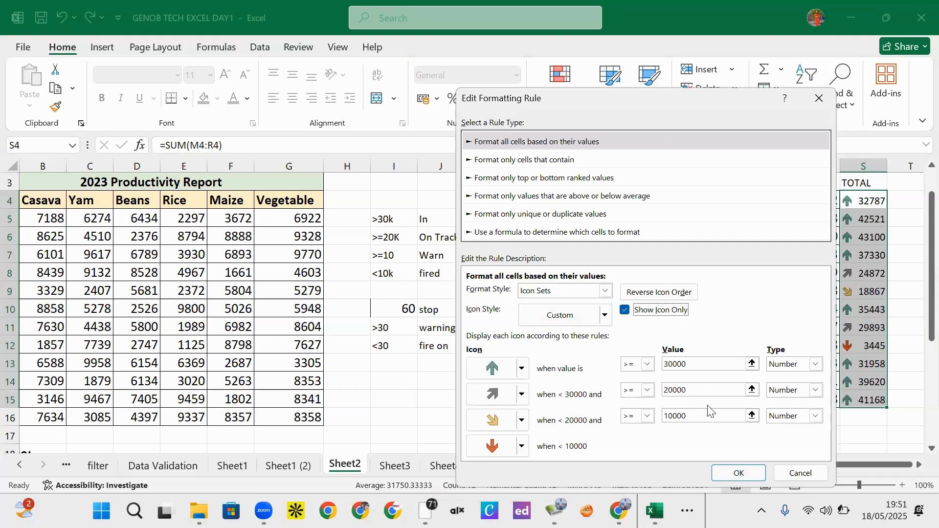
{"action": "left_click", "coordinate": [740, 473]}
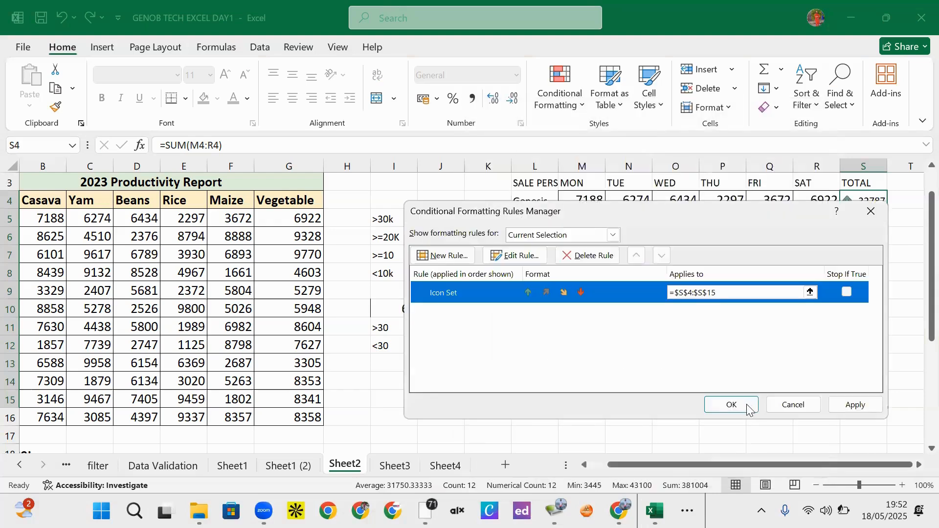
{"action": "left_click", "coordinate": [853, 405]}
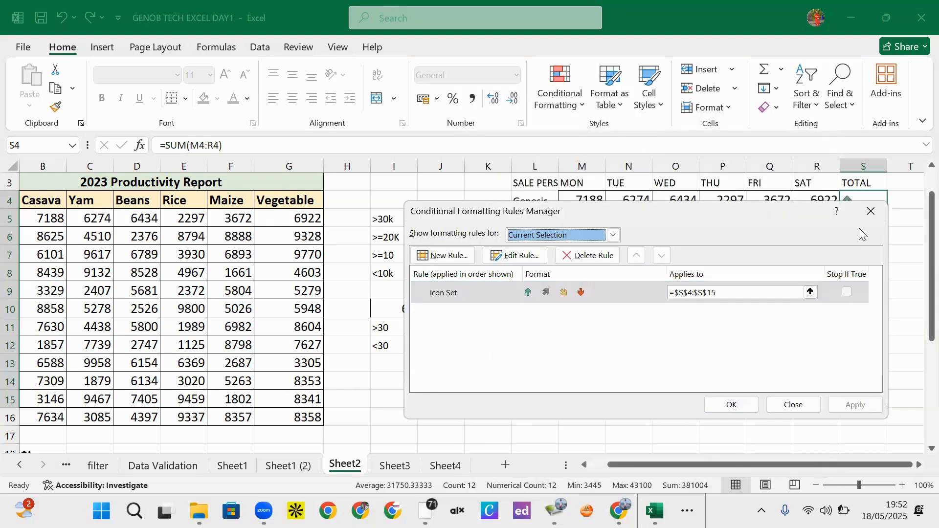
{"action": "left_click", "coordinate": [873, 211]}
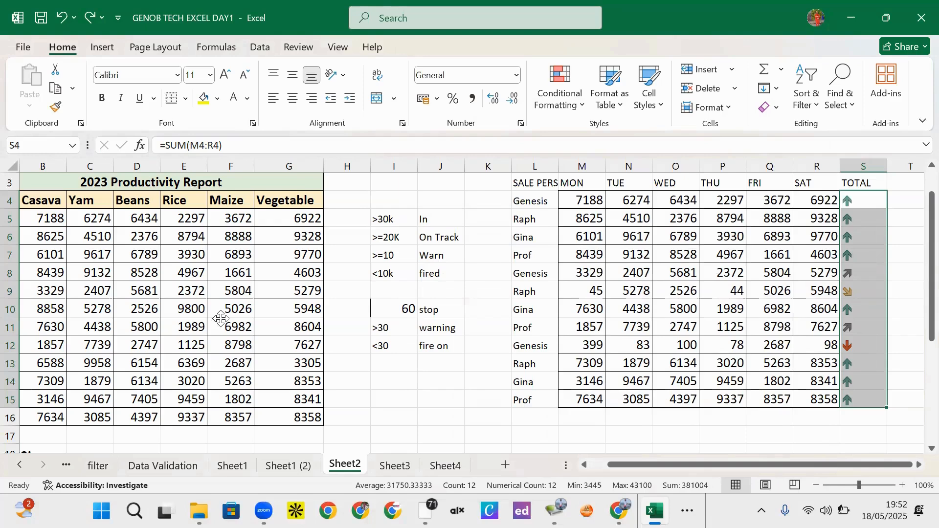
{"action": "left_click", "coordinate": [164, 481]}
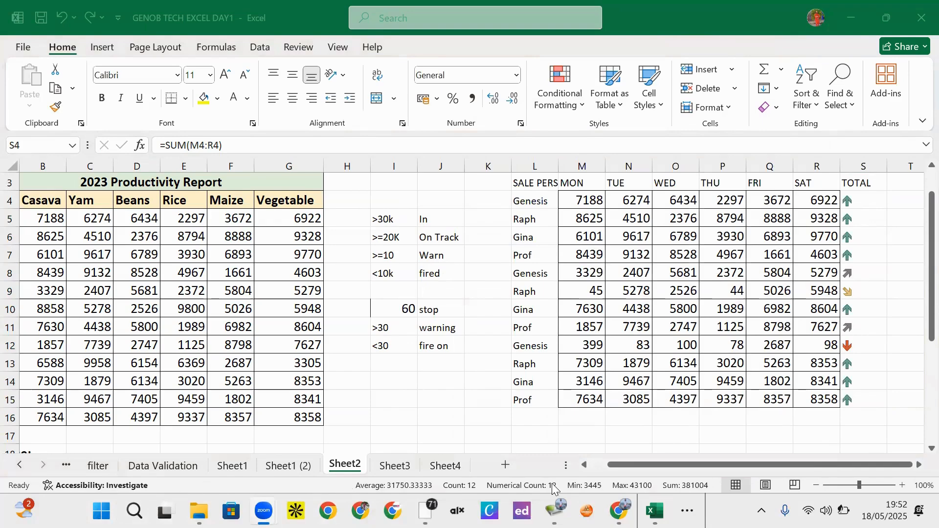
Add a new blank worksheet beside Sheet2 and return to the TOTAL header in S3 on Sheet2.
{"action": "left_click", "coordinate": [505, 469]}
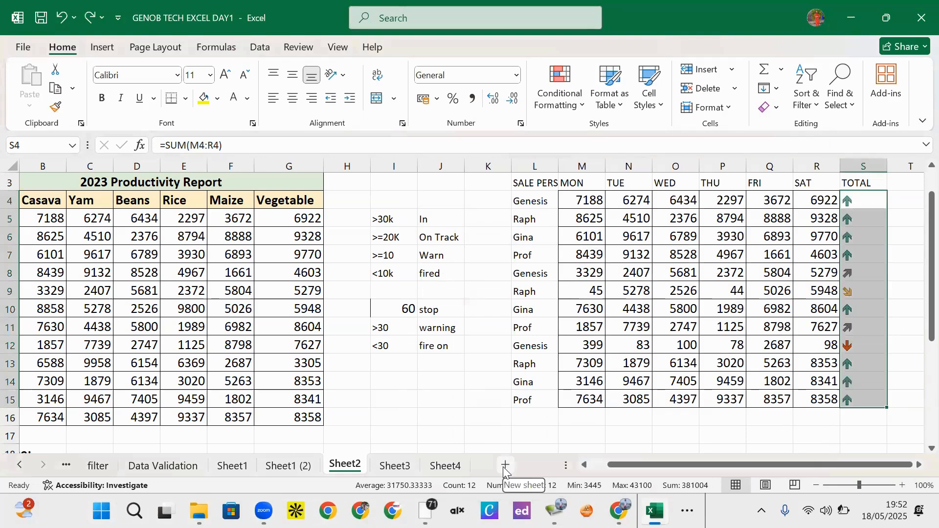
{"action": "left_click", "coordinate": [505, 467]}
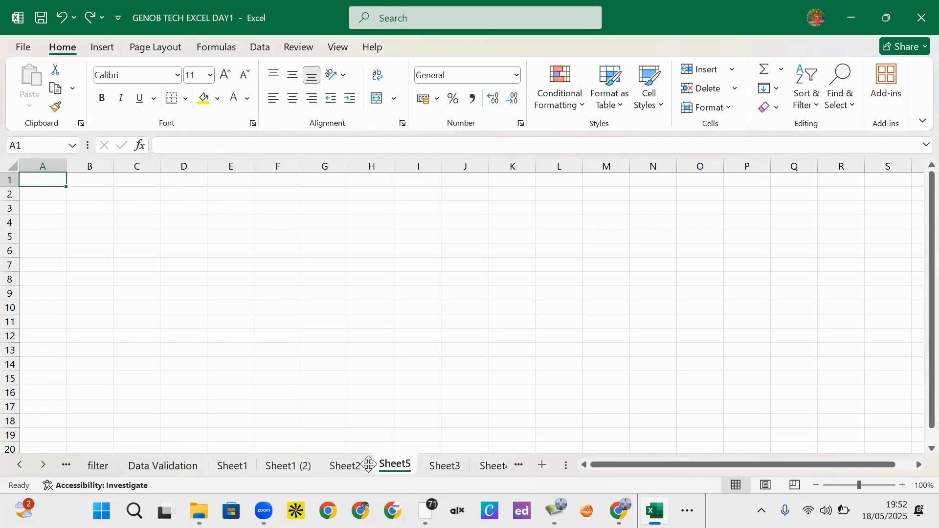
{"action": "left_click", "coordinate": [346, 466]}
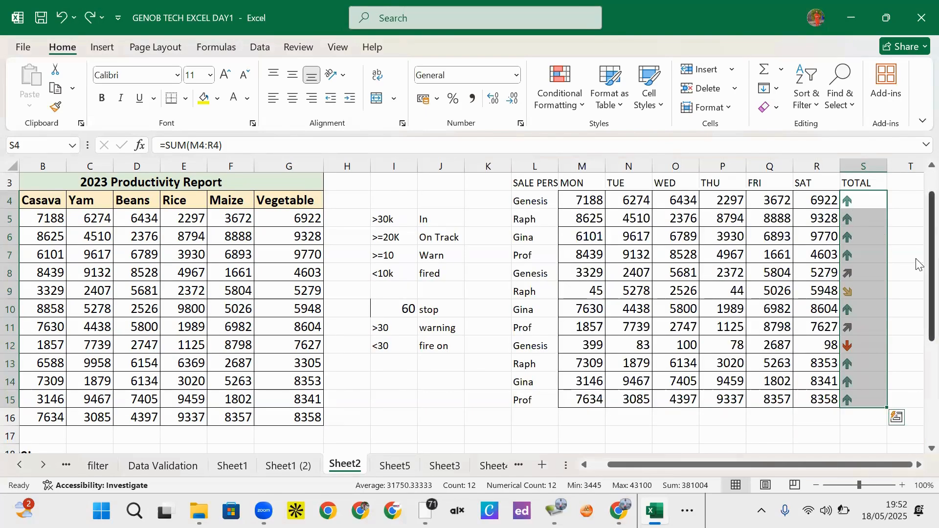
{"action": "scroll", "coordinate": [918, 244], "scroll_direction": "up", "scroll_amount": 1}
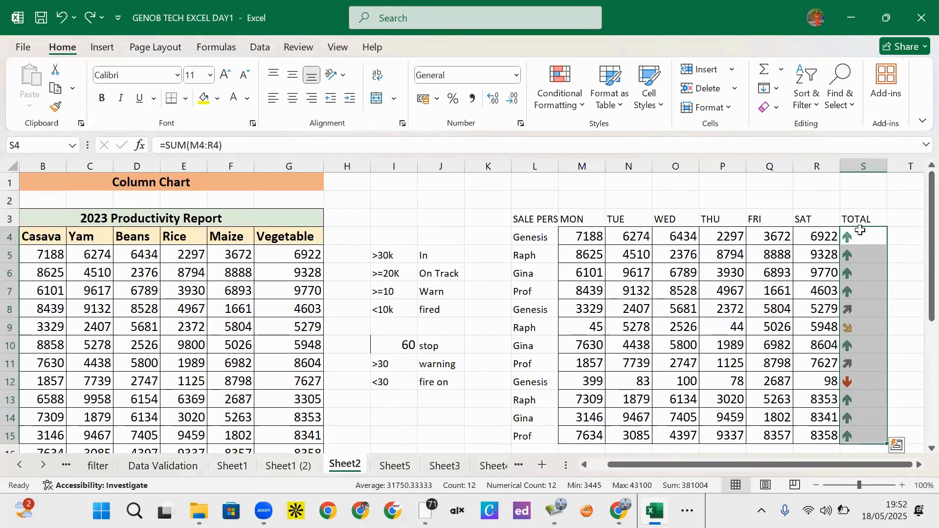
{"action": "left_click", "coordinate": [860, 217]}
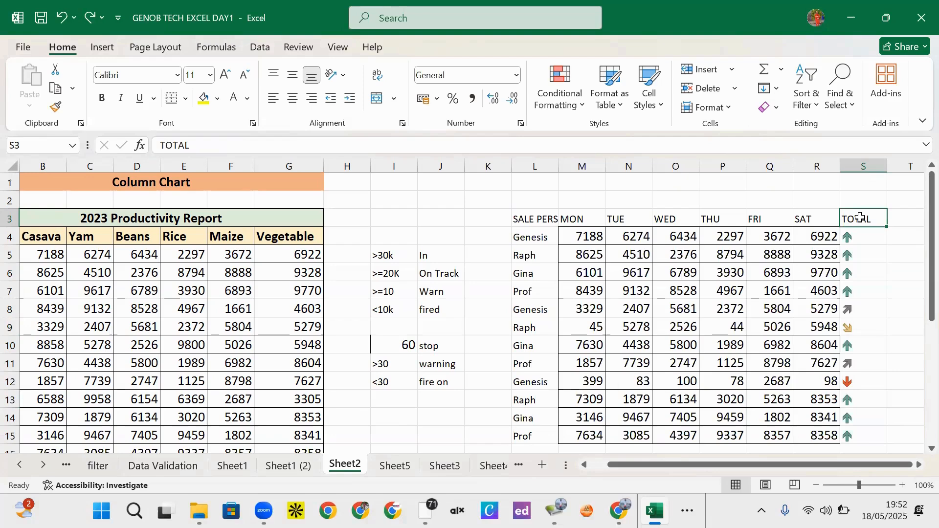
Link A1 on Sheet5 to the TOTAL header with =Sheet2!S3 and fill the formula down to A13.
{"action": "left_click", "coordinate": [391, 467]}
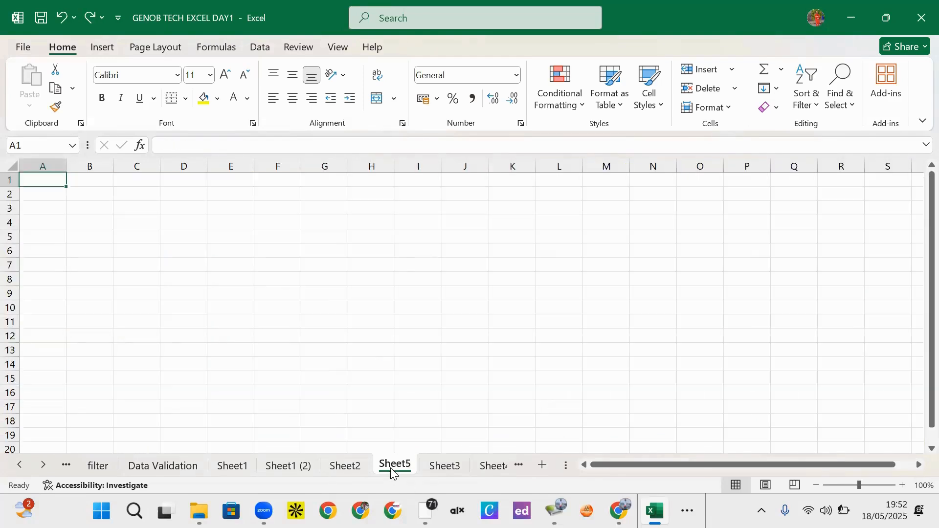
{"action": "type", "text": "="}
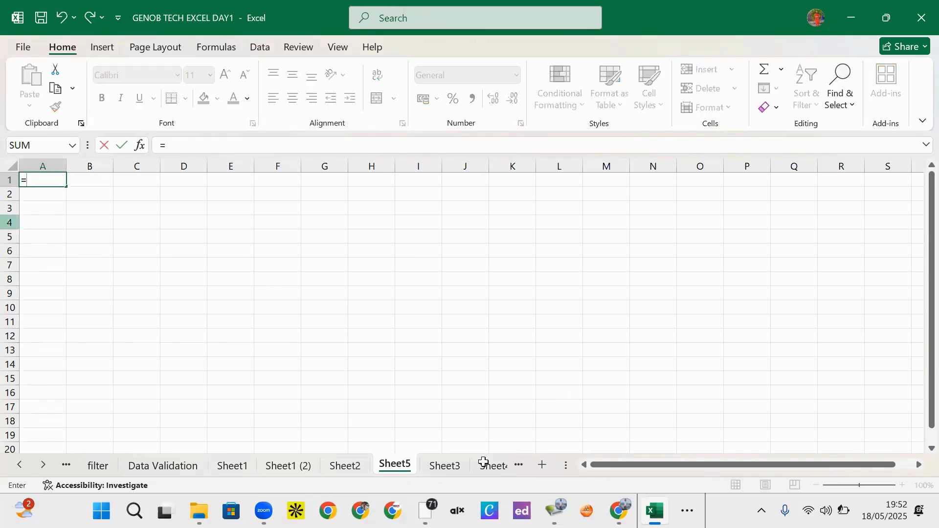
{"action": "left_click", "coordinate": [348, 468]}
{"action": "left_click", "coordinate": [858, 220]}
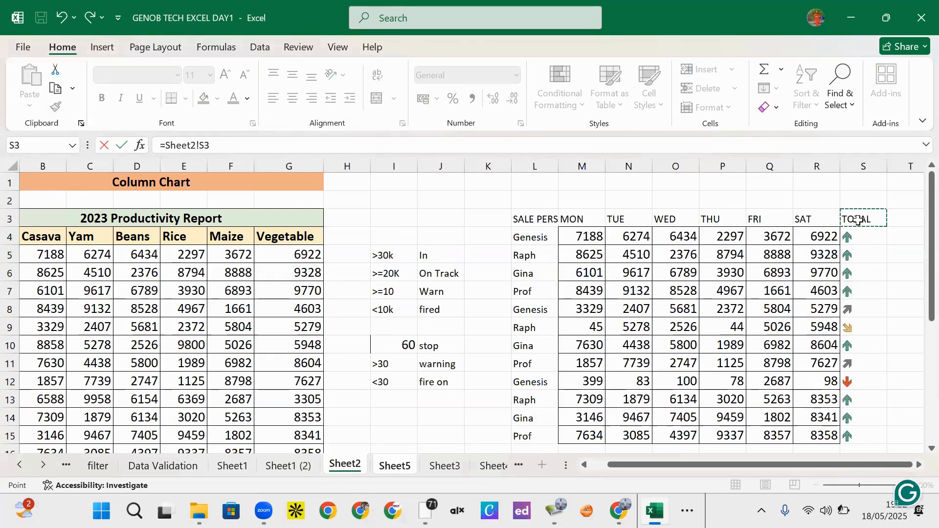
{"action": "key", "text": "Return"}
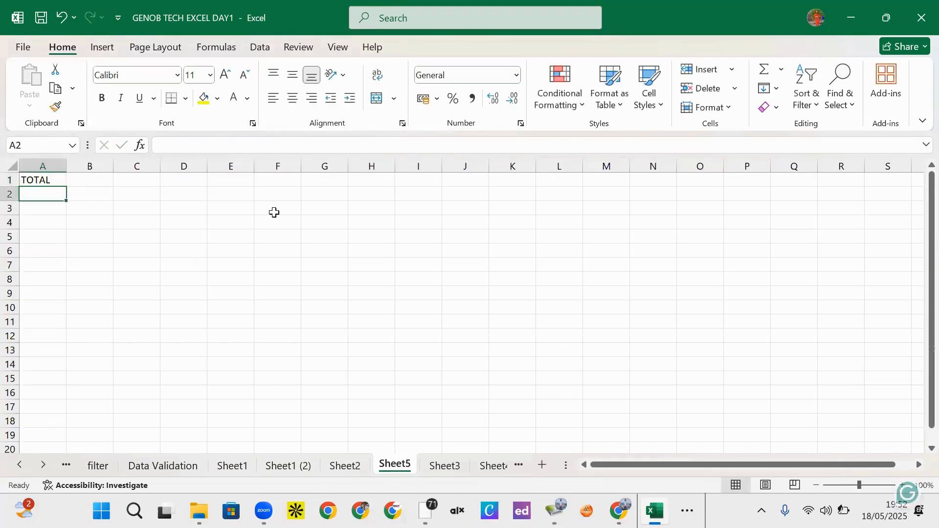
{"action": "left_click", "coordinate": [47, 180]}
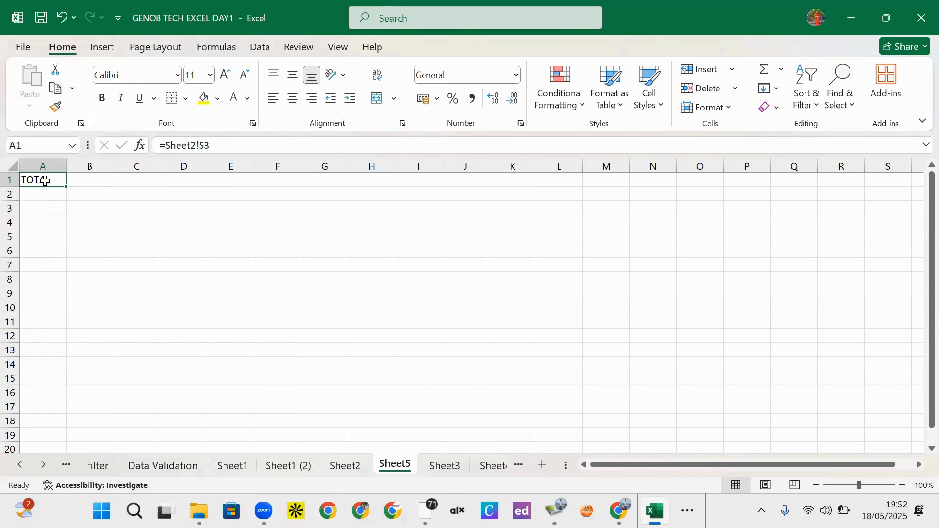
{"action": "left_click_drag", "start_coordinate": [63, 185], "coordinate": [65, 361]}
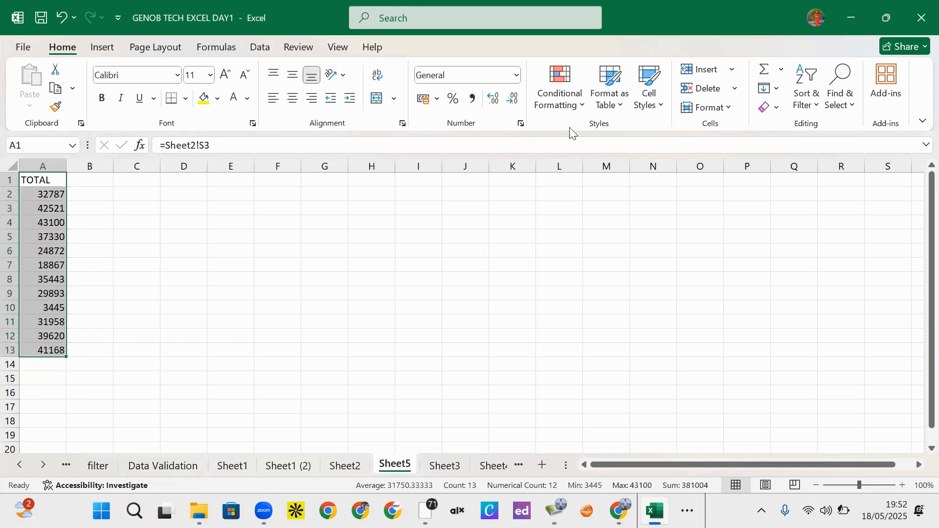
Start a custom icon-set formatting rule for A1:A13 using the four coloured arrows style.
{"action": "left_click", "coordinate": [586, 111]}
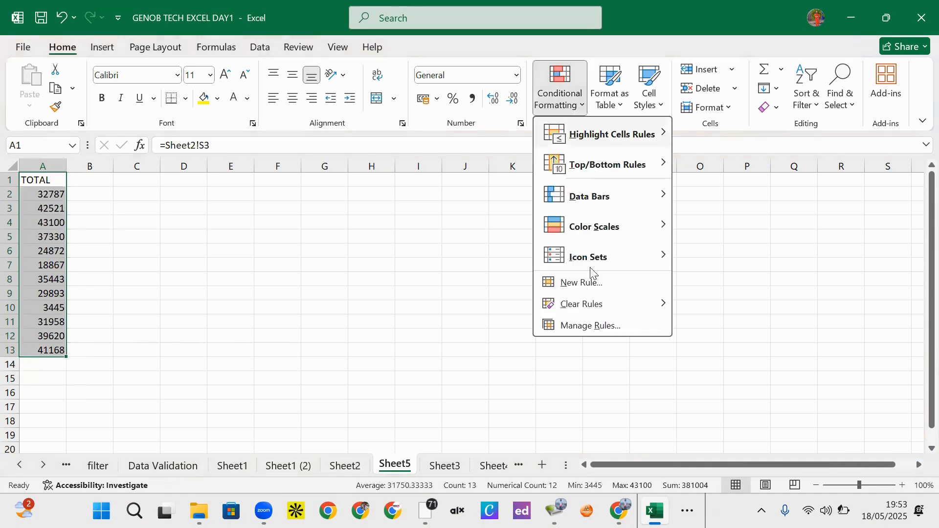
{"action": "mouse_move", "coordinate": [607, 246]}
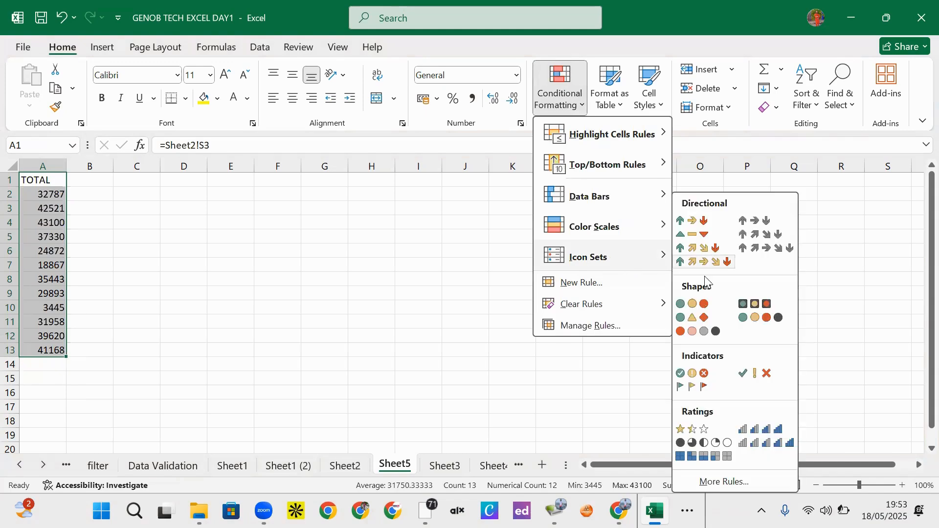
{"action": "left_click", "coordinate": [717, 482]}
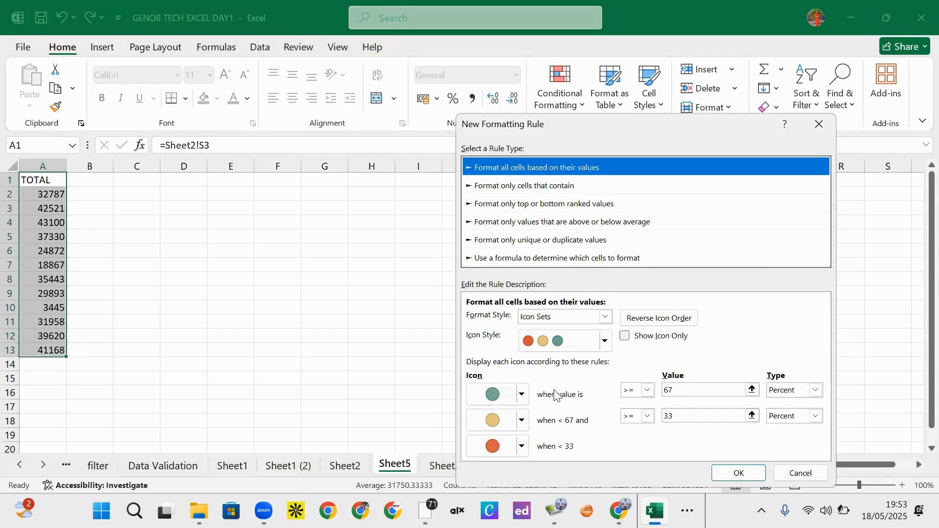
{"action": "left_click", "coordinate": [605, 342]}
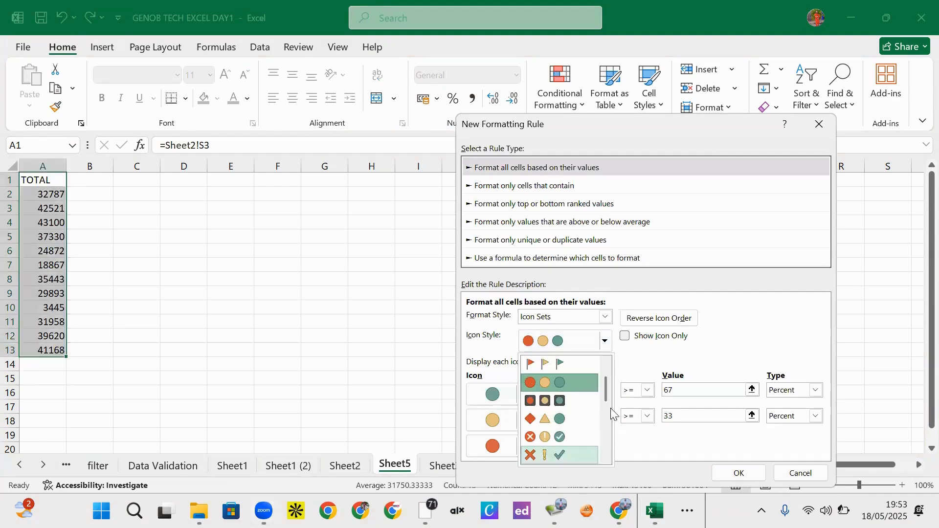
{"action": "left_click_drag", "start_coordinate": [604, 398], "coordinate": [599, 428]}
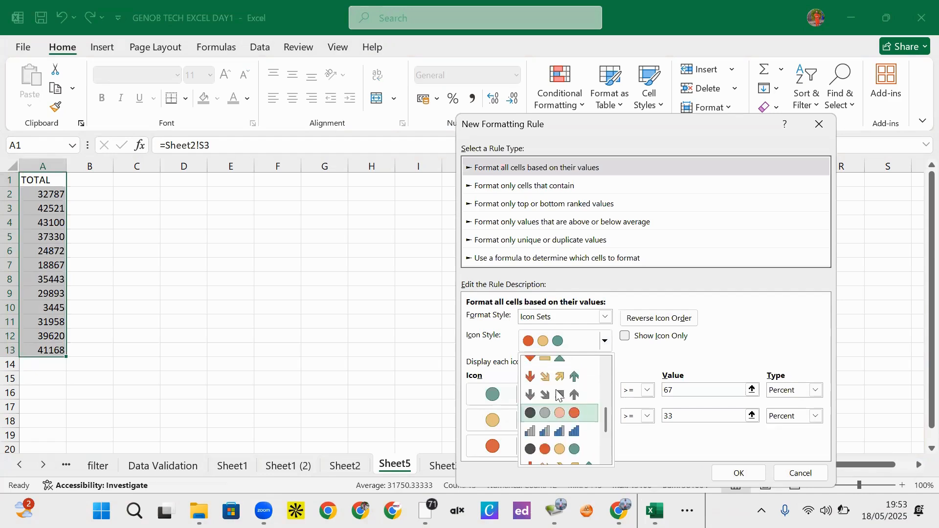
{"action": "left_click", "coordinate": [549, 381]}
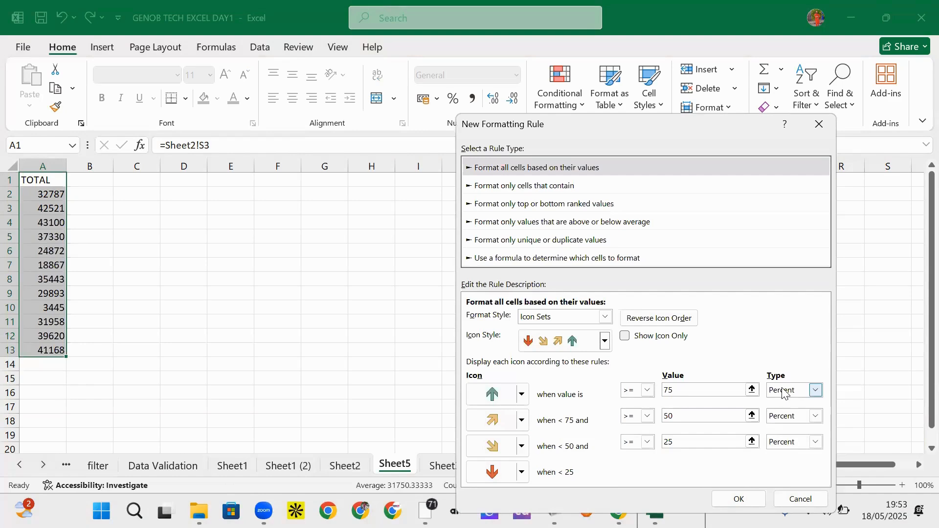
Change the value type of all three arrow thresholds from Percent to Number.
{"action": "left_click", "coordinate": [814, 390]}
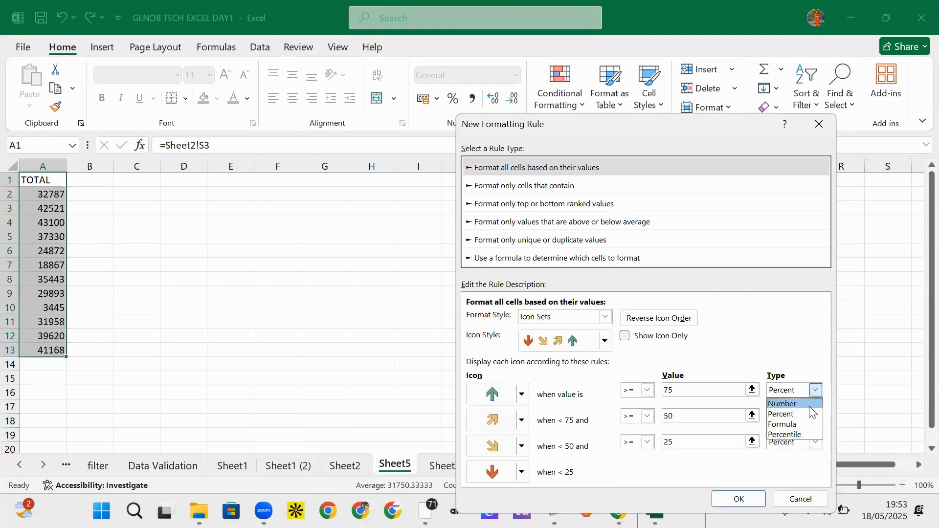
{"action": "left_click", "coordinate": [792, 404]}
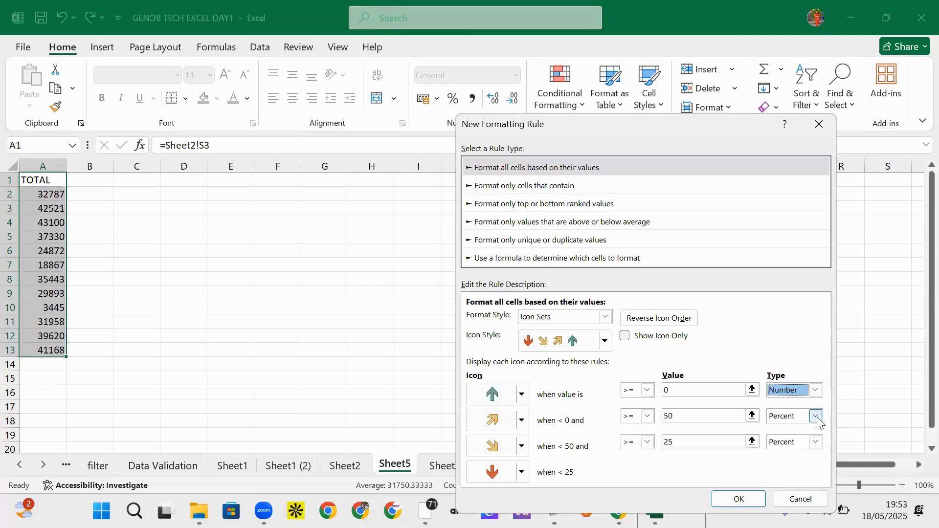
{"action": "left_click", "coordinate": [814, 416]}
{"action": "left_click", "coordinate": [793, 430]}
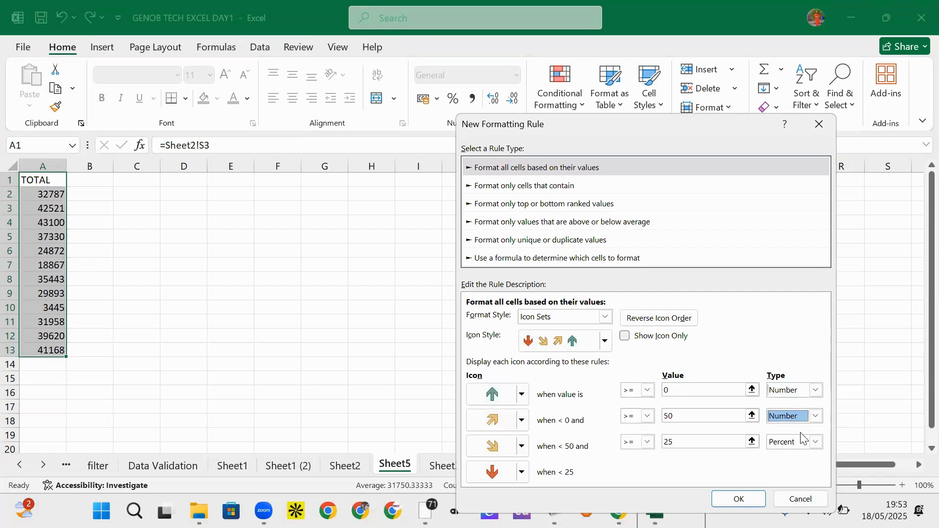
{"action": "left_click", "coordinate": [813, 442]}
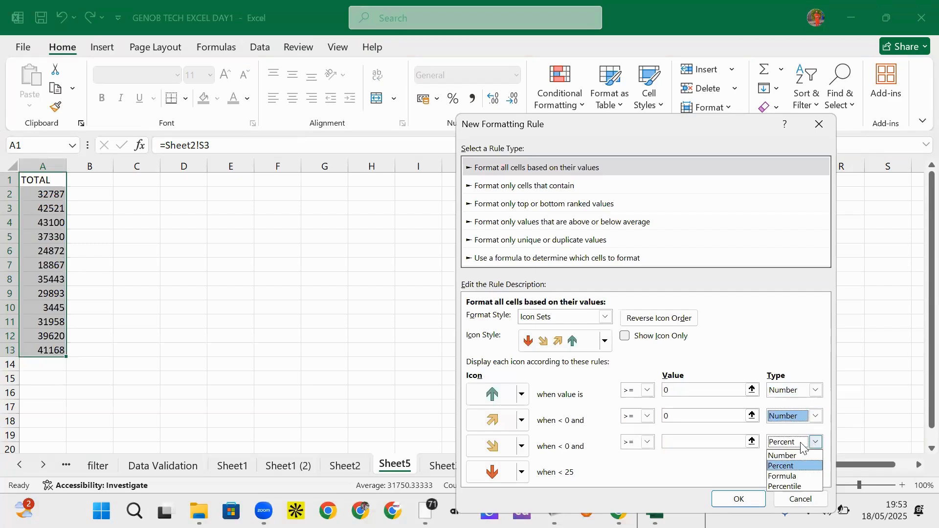
{"action": "left_click", "coordinate": [789, 455]}
Set the arrow thresholds to >= 30000, >= 20000 and >= 10000 in descending order.
{"action": "left_click", "coordinate": [689, 390]}
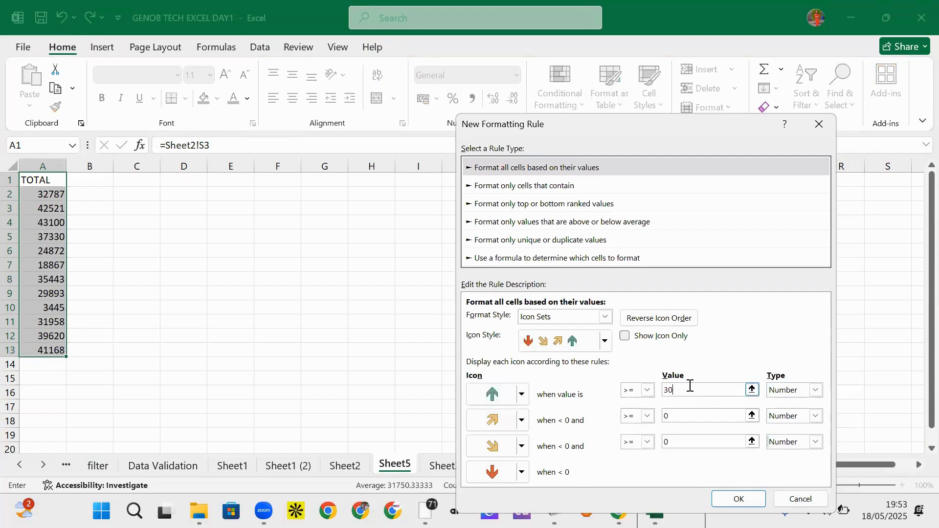
{"action": "type", "text": "30000"}
{"action": "left_click", "coordinate": [686, 414]}
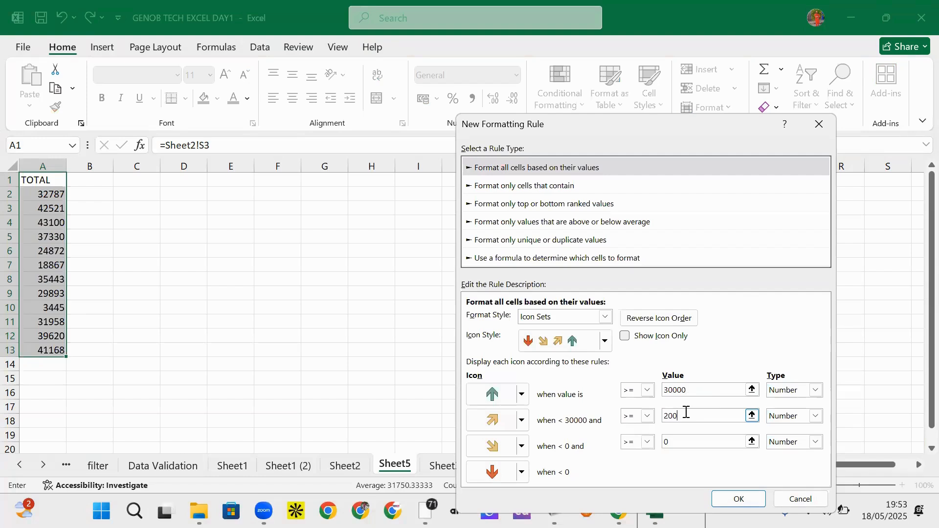
{"action": "type", "text": "20000"}
{"action": "left_click", "coordinate": [687, 440]}
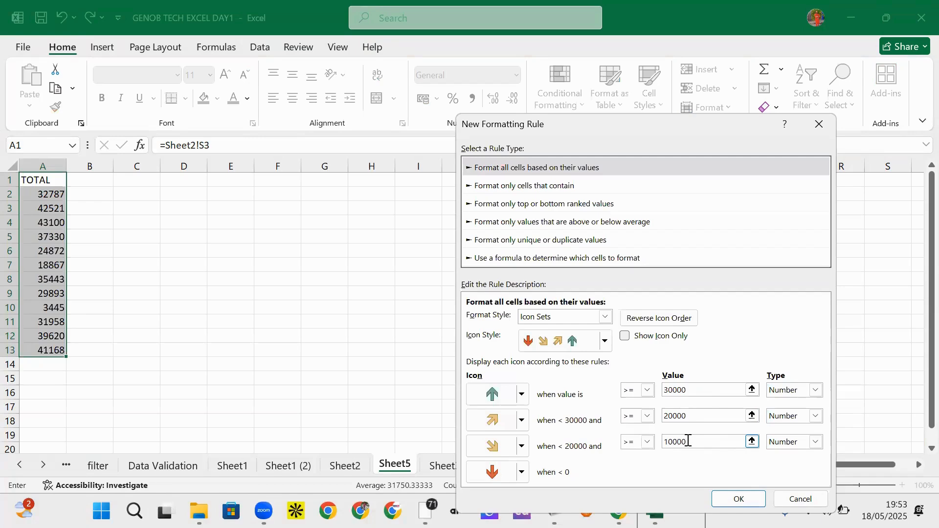
Replace the second icon with the gray up-incline arrow, enable Show Icon Only and apply the rule.
{"action": "left_click", "coordinate": [523, 423]}
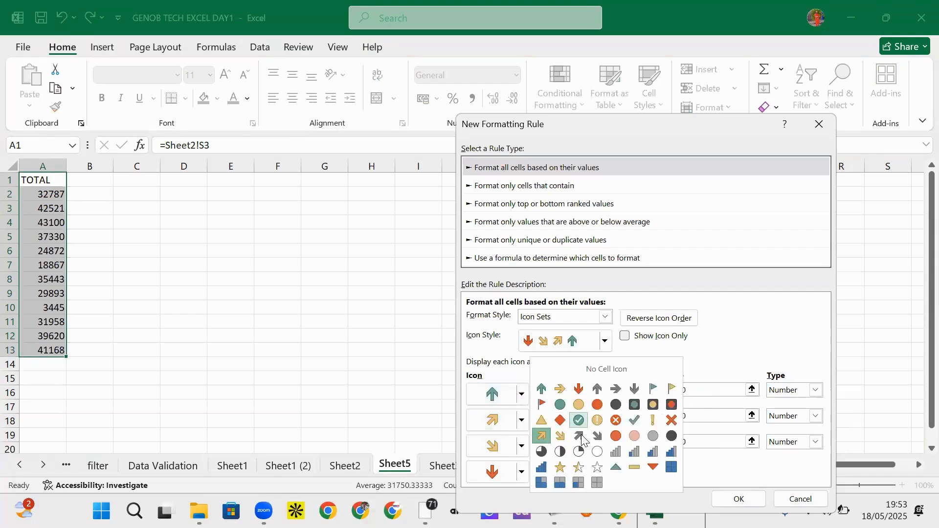
{"action": "left_click", "coordinate": [579, 436]}
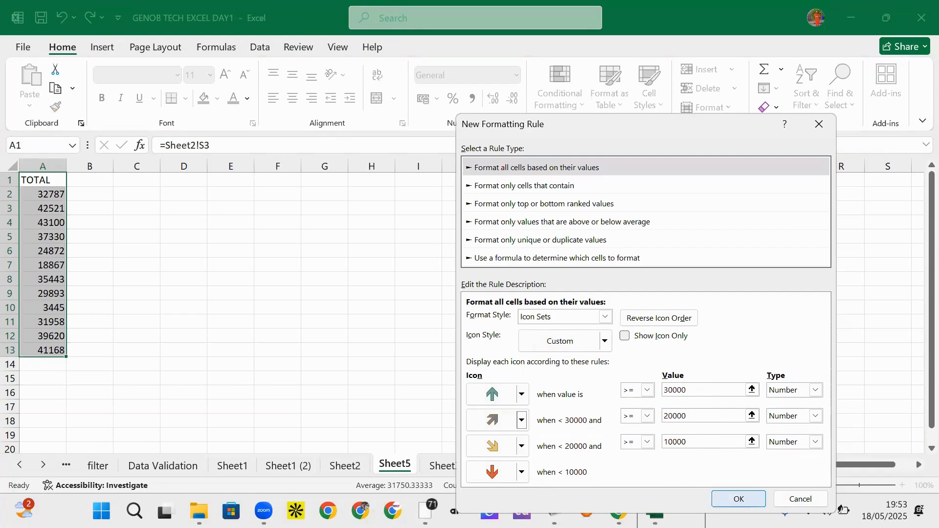
{"action": "left_click", "coordinate": [637, 336]}
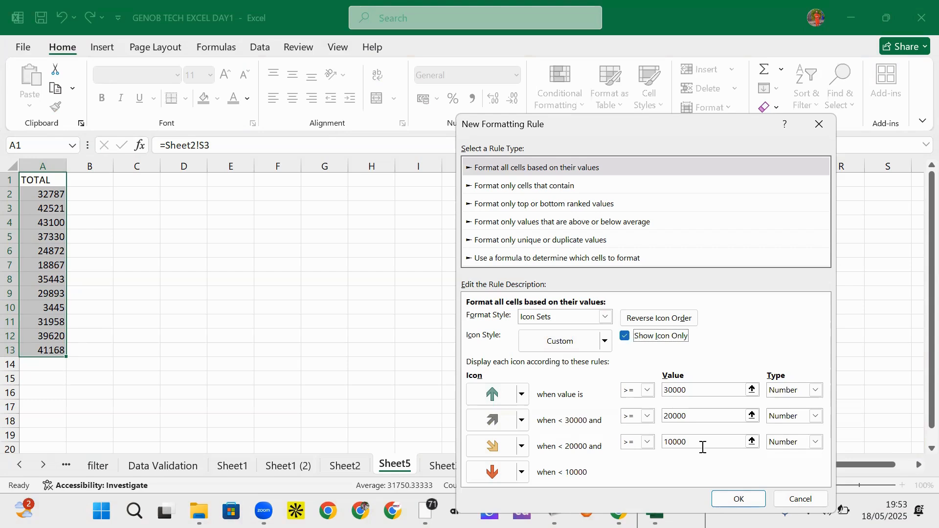
{"action": "left_click", "coordinate": [735, 500]}
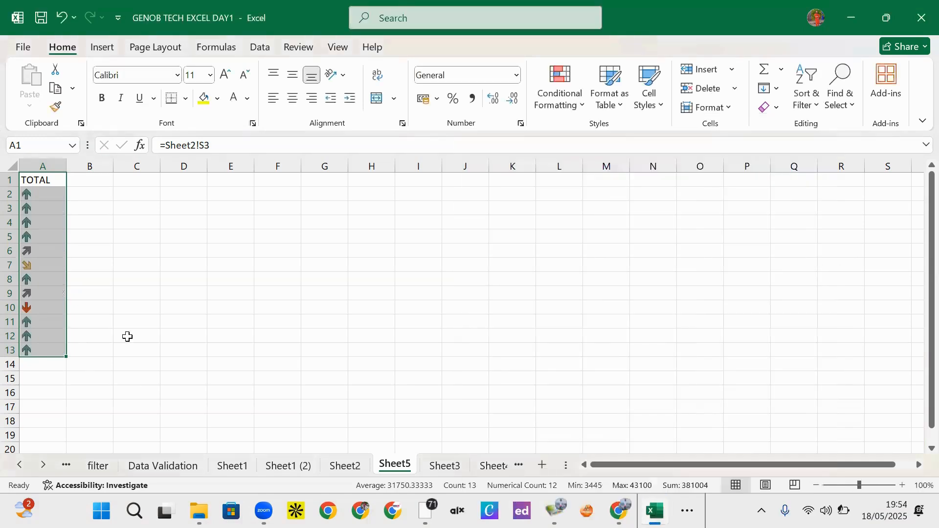
Hide the TOTAL column S on Sheet2.
{"action": "left_click", "coordinate": [345, 465]}
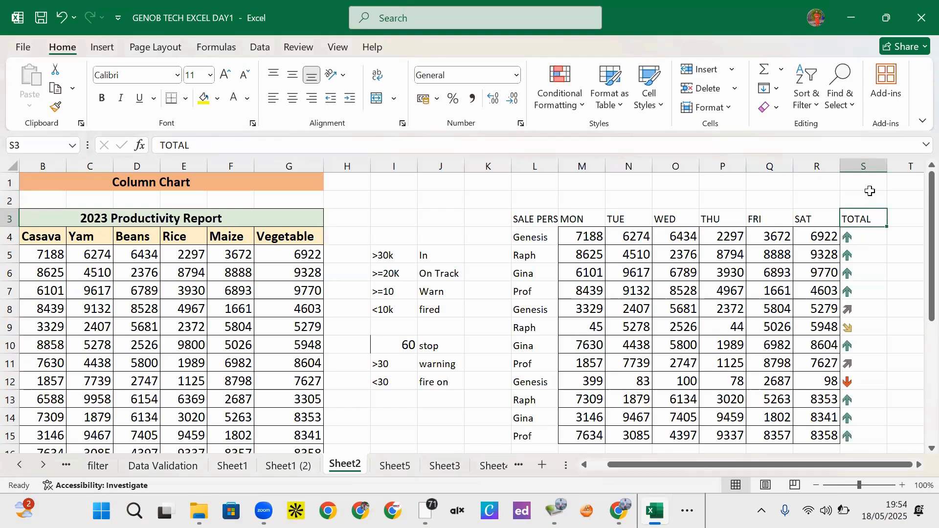
{"action": "left_click", "coordinate": [864, 167]}
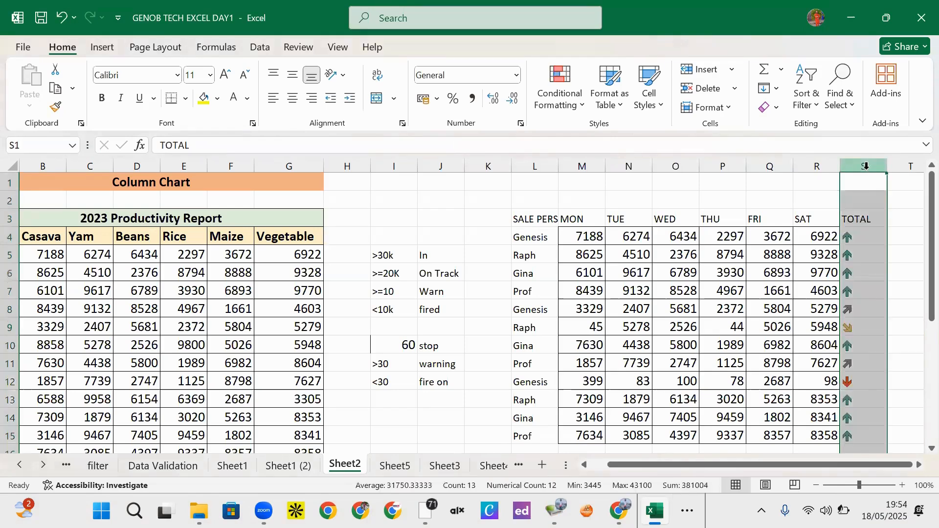
{"action": "right_click", "coordinate": [864, 166]}
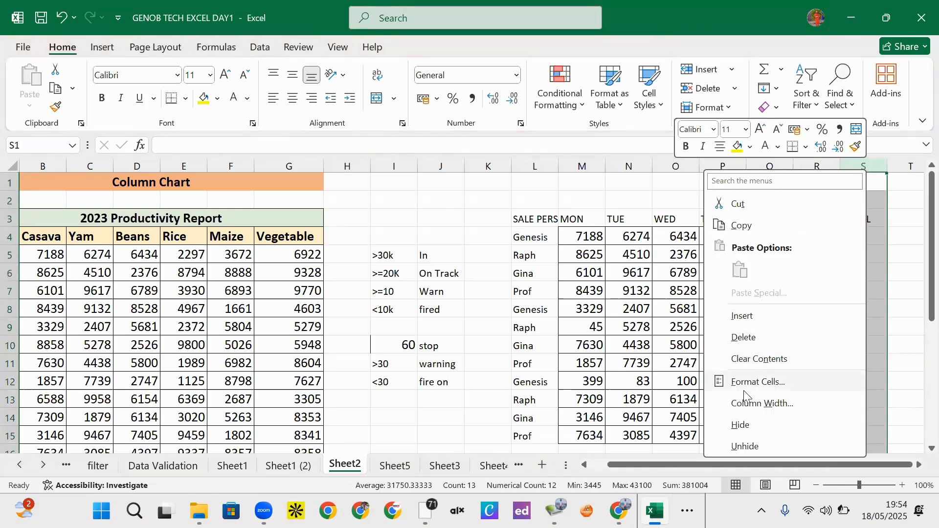
{"action": "left_click", "coordinate": [746, 424]}
Change Sheet2's Q6 to 63, O6 to 34 and M6 to 6, and check the linked icons on Sheet5.
{"action": "left_click", "coordinate": [762, 276]}
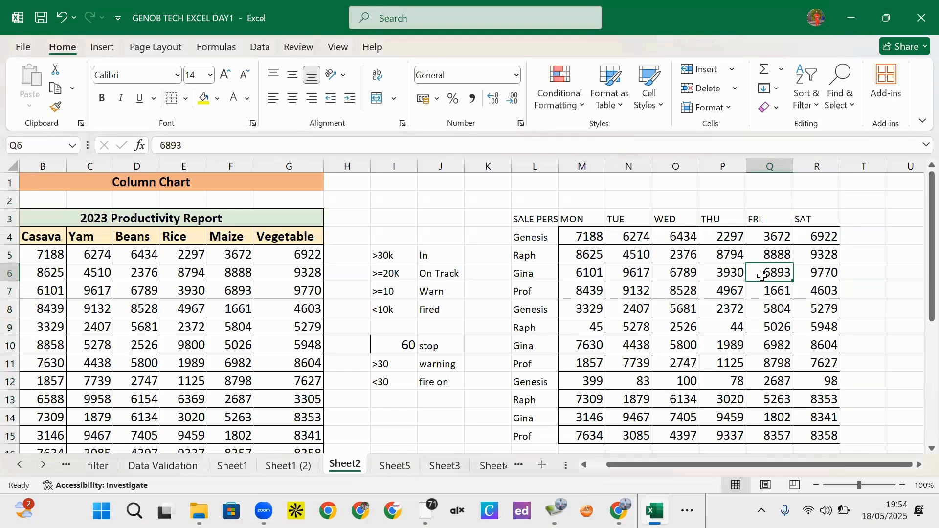
{"action": "type", "text": "63"}
{"action": "left_click", "coordinate": [682, 275]}
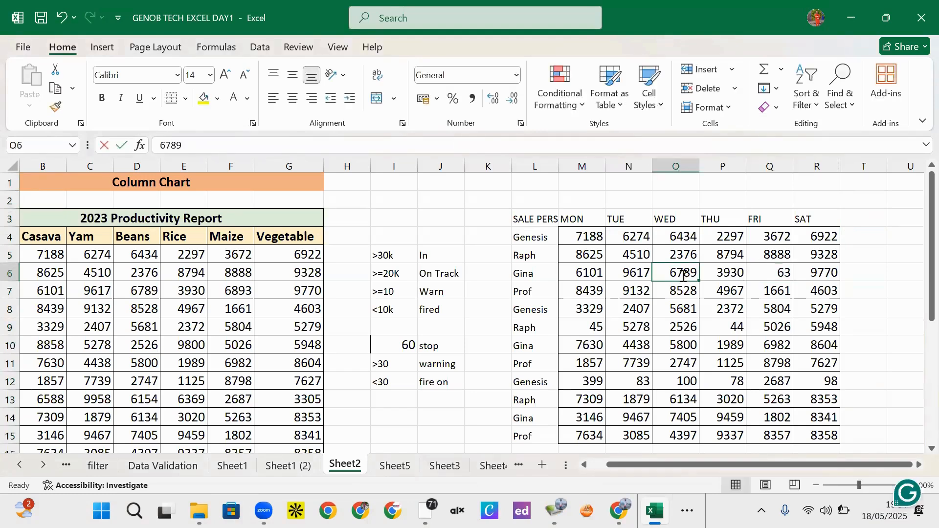
{"action": "type", "text": "34"}
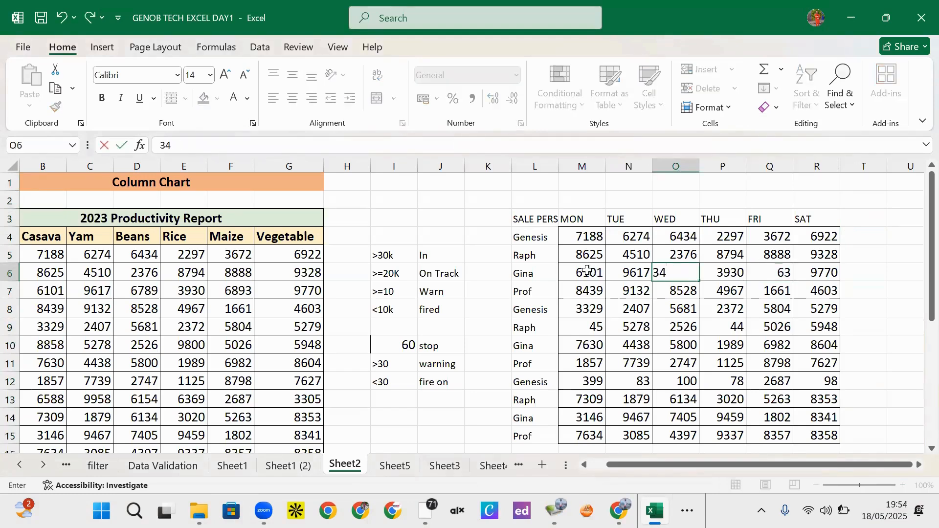
{"action": "left_click", "coordinate": [587, 270]}
{"action": "type", "text": "6"}
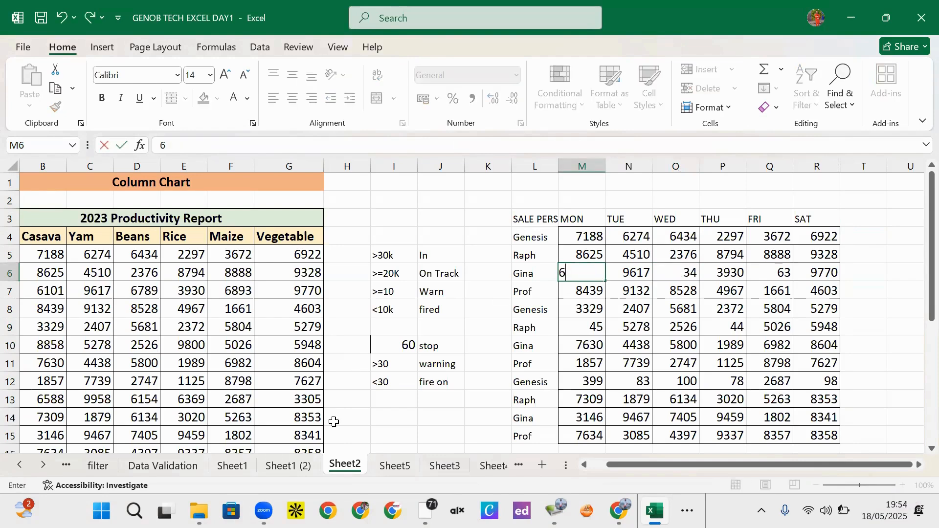
{"action": "left_click", "coordinate": [393, 466]}
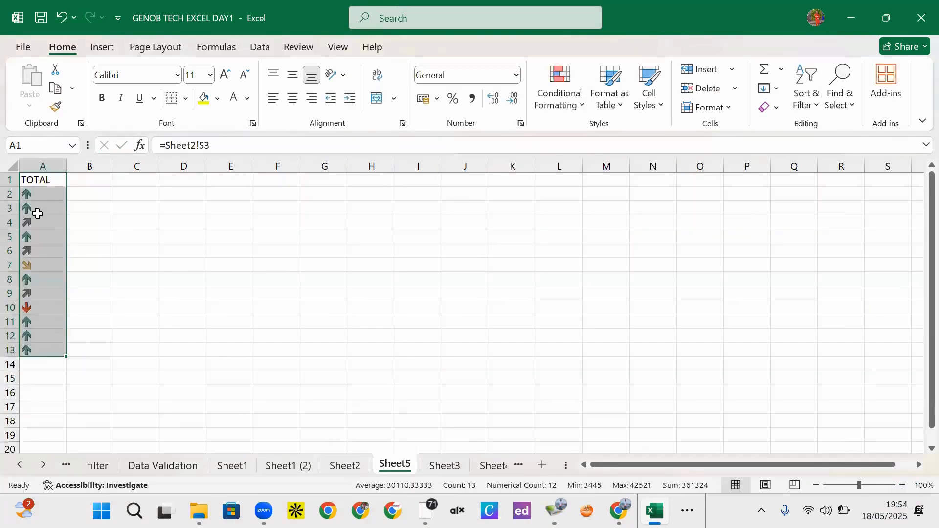